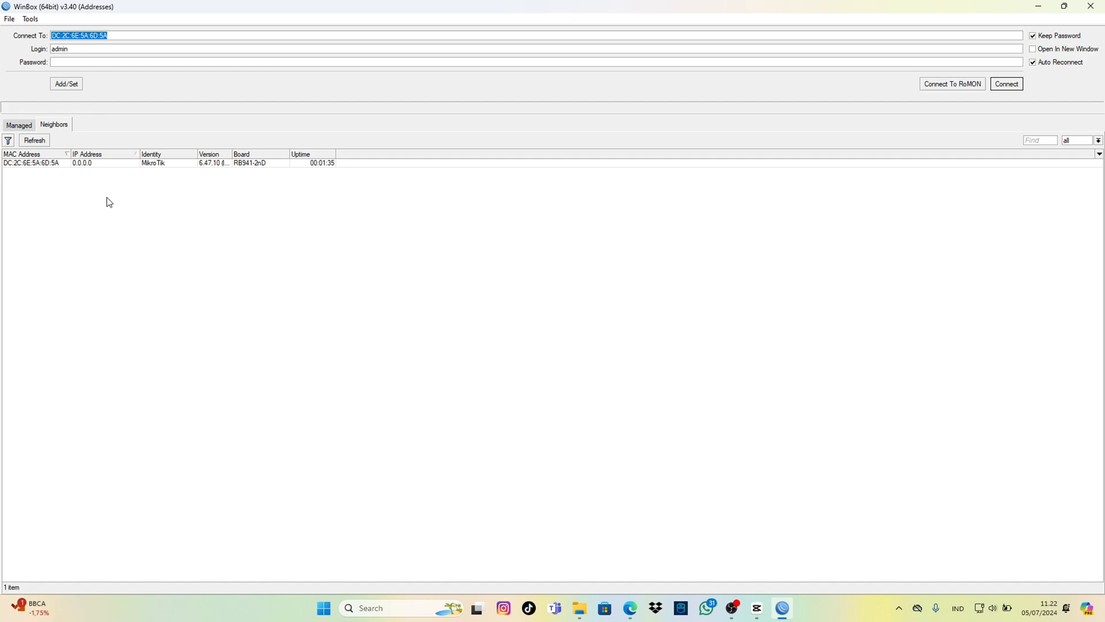
Connect to the MikroTik router found in the neighbours list, logging in by its MAC address as admin
click(52, 164)
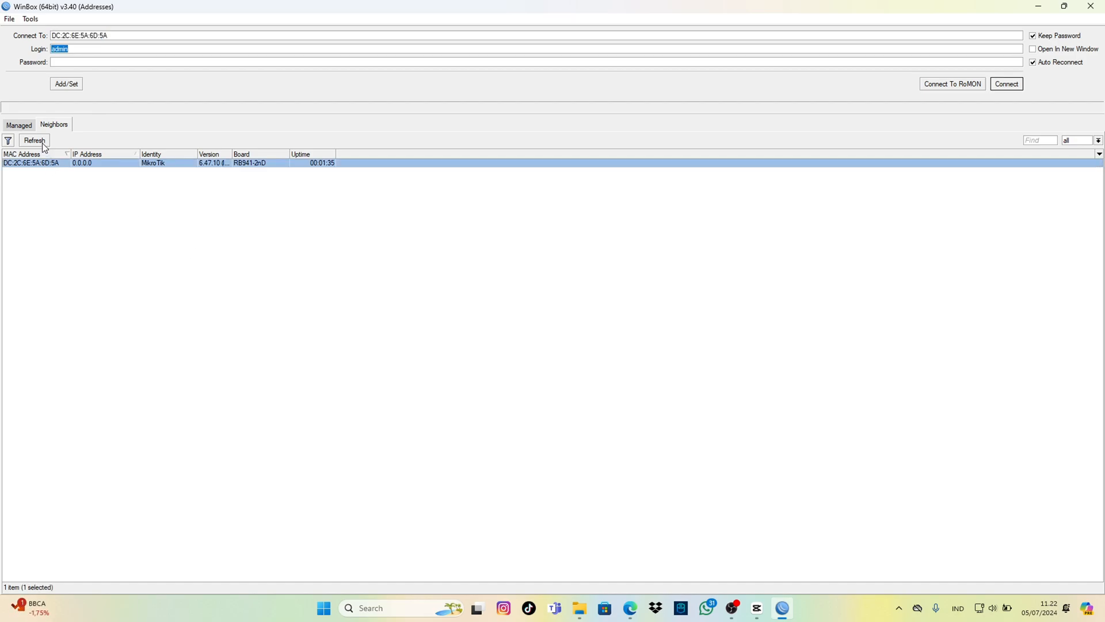
click(44, 146)
click(38, 166)
click(999, 93)
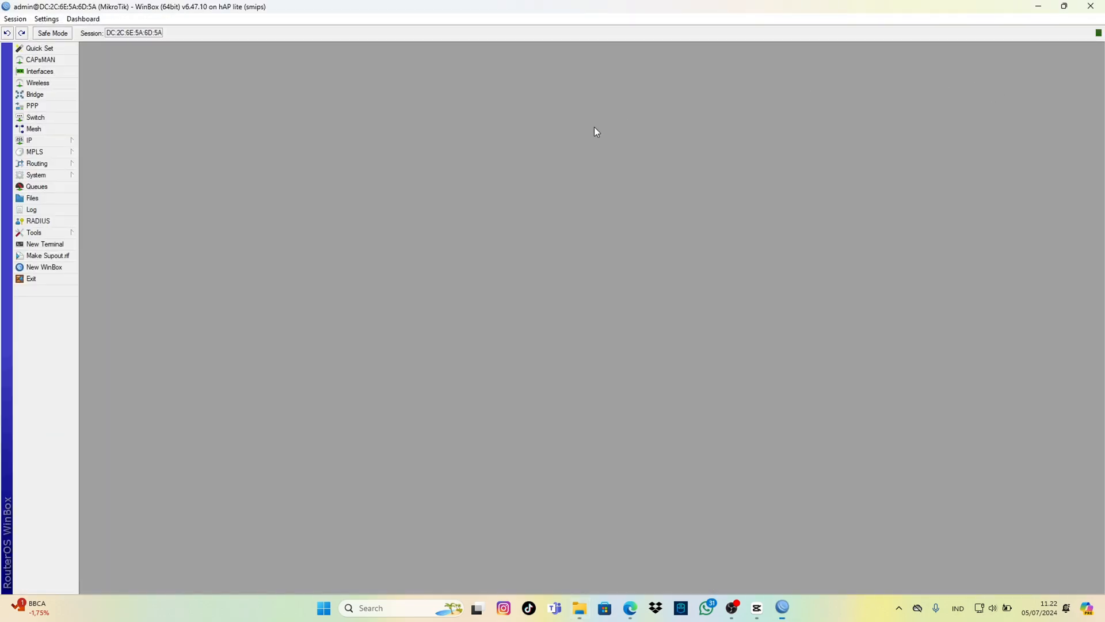
Add the IP address 192.168.16.2/24 with network 192.168.16.0 on interface ether2
click(67, 142)
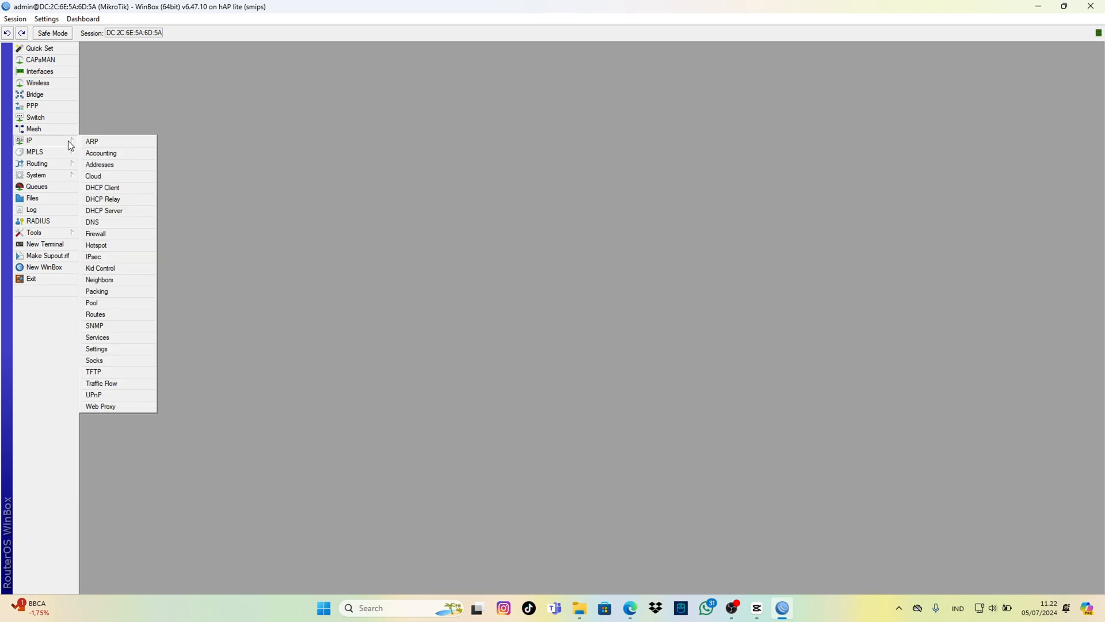
click(110, 165)
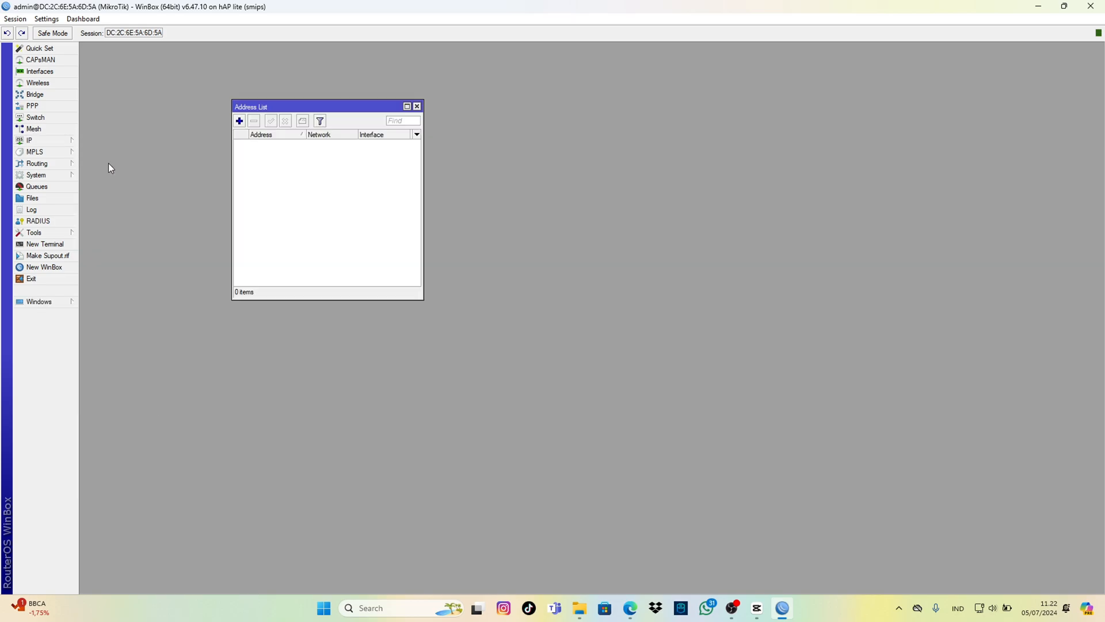
click(240, 121)
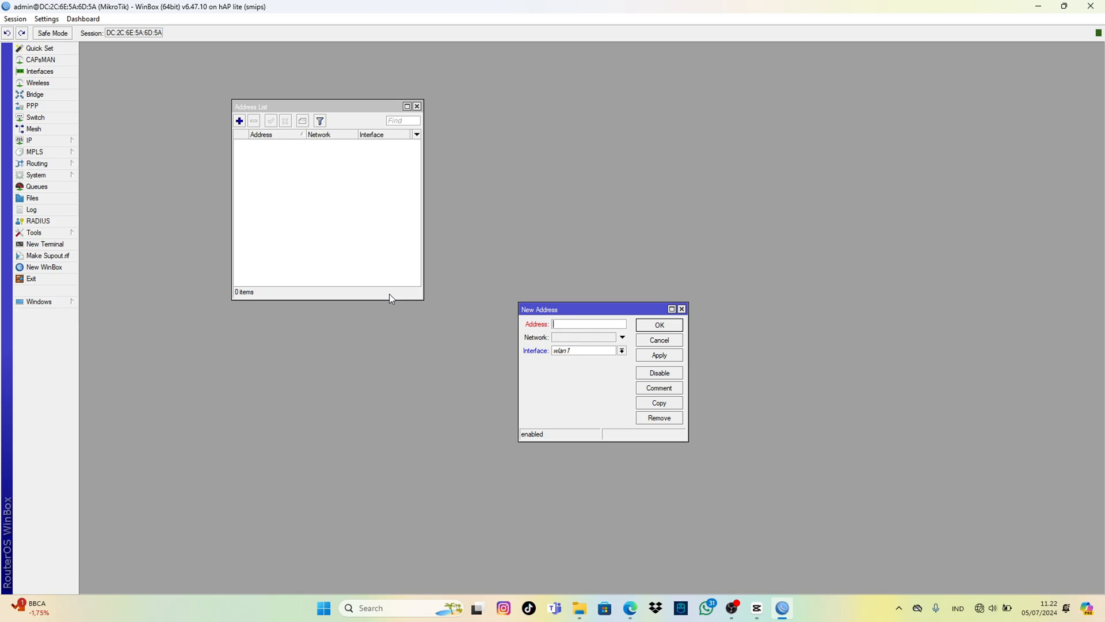
text(192.1681)
key(BackSpace)
text(.16.2/24)
key(Tab)
text(192)
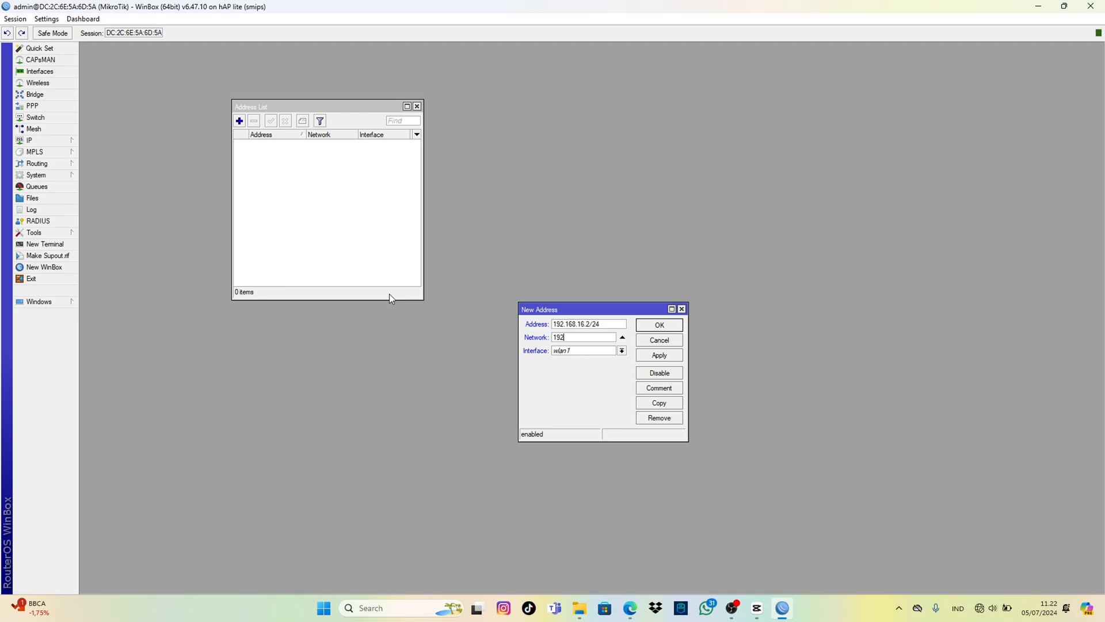
text(.168.16.0)
click(622, 350)
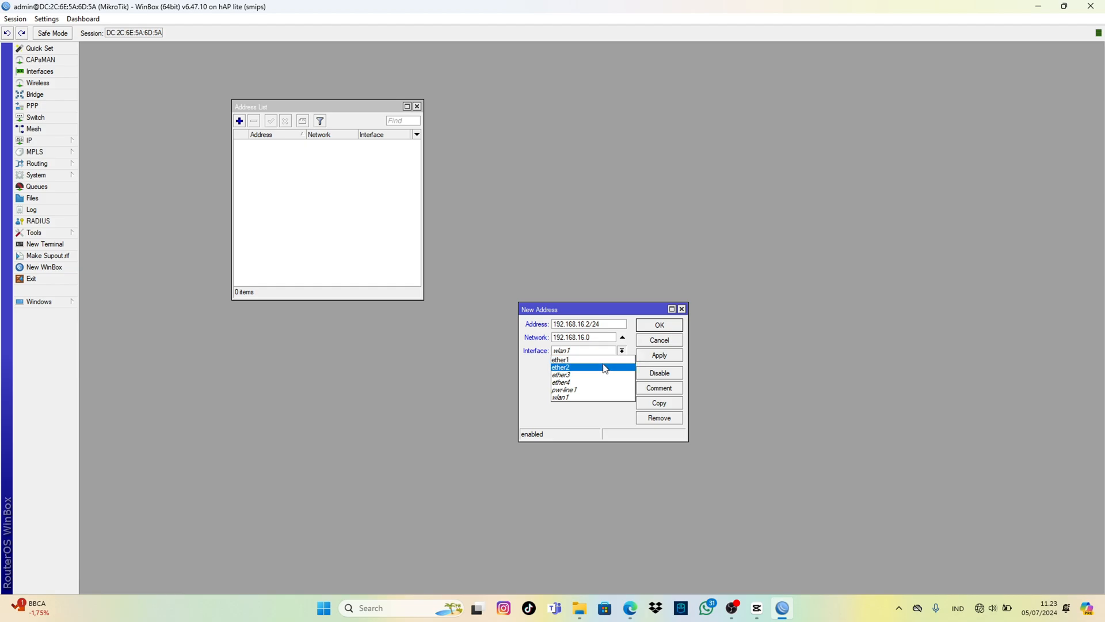
click(605, 367)
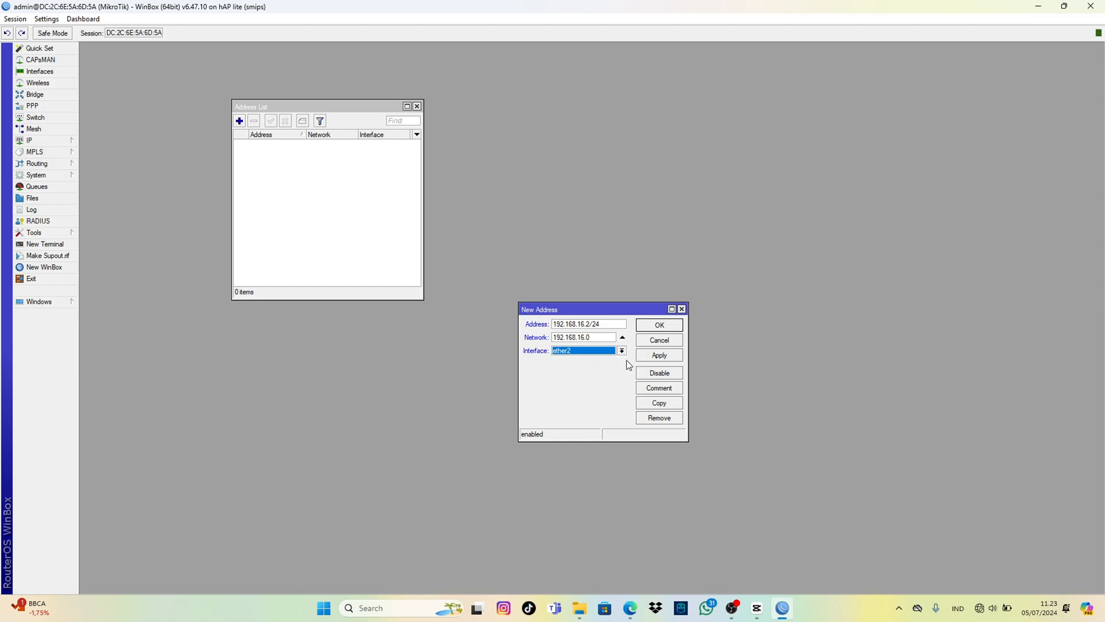
click(660, 357)
click(661, 326)
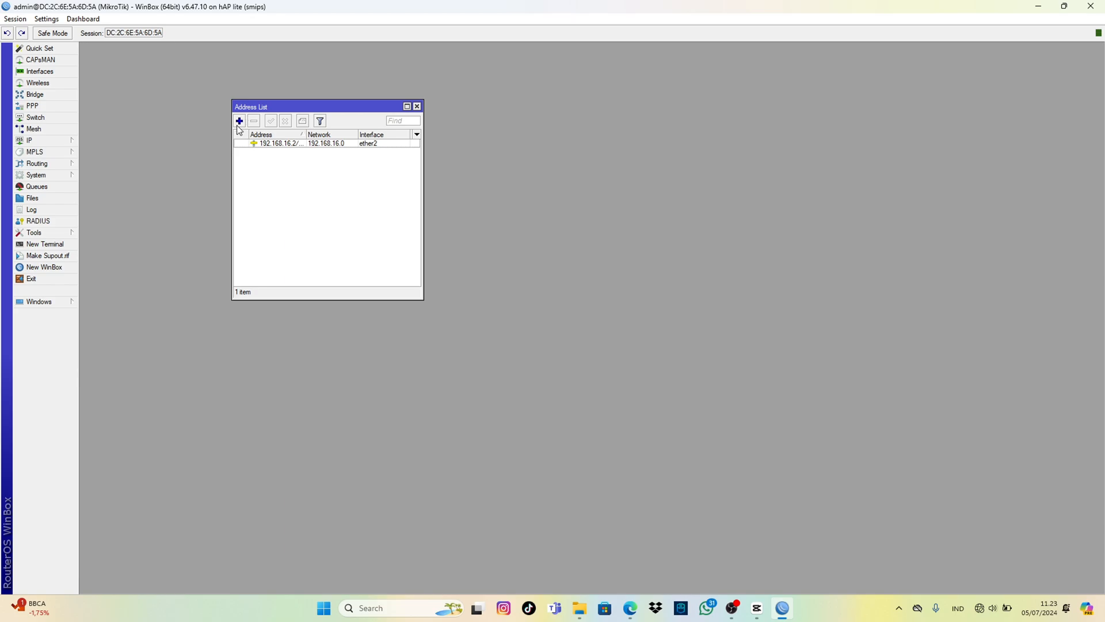
Add the IP address 192.168.15.2/24 with network 192.168.15.0 on interface ether3
click(240, 122)
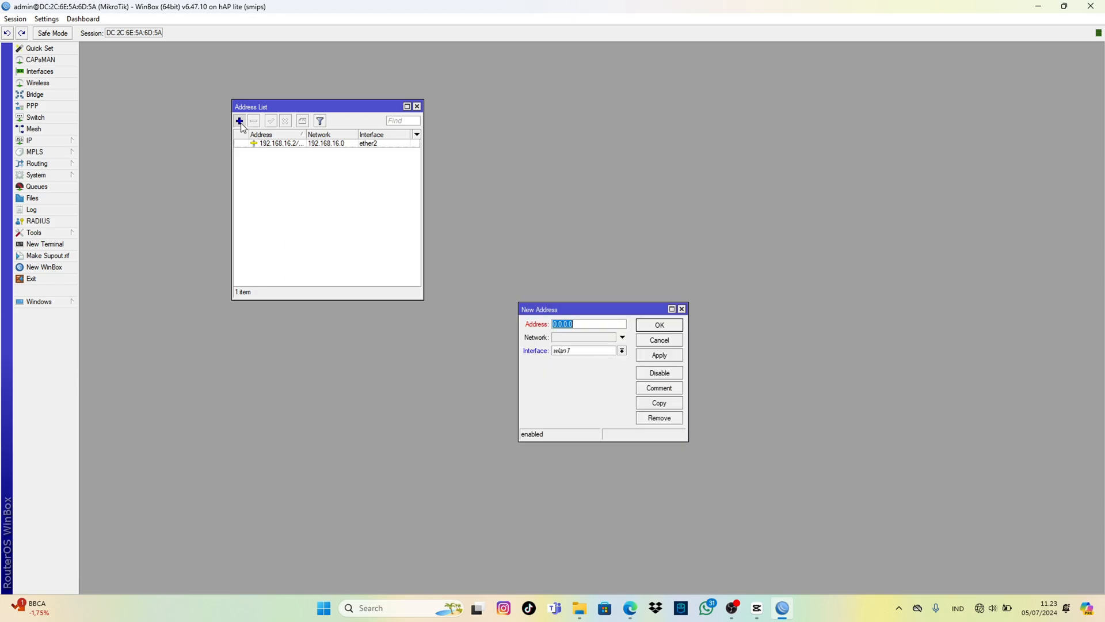
text(19)
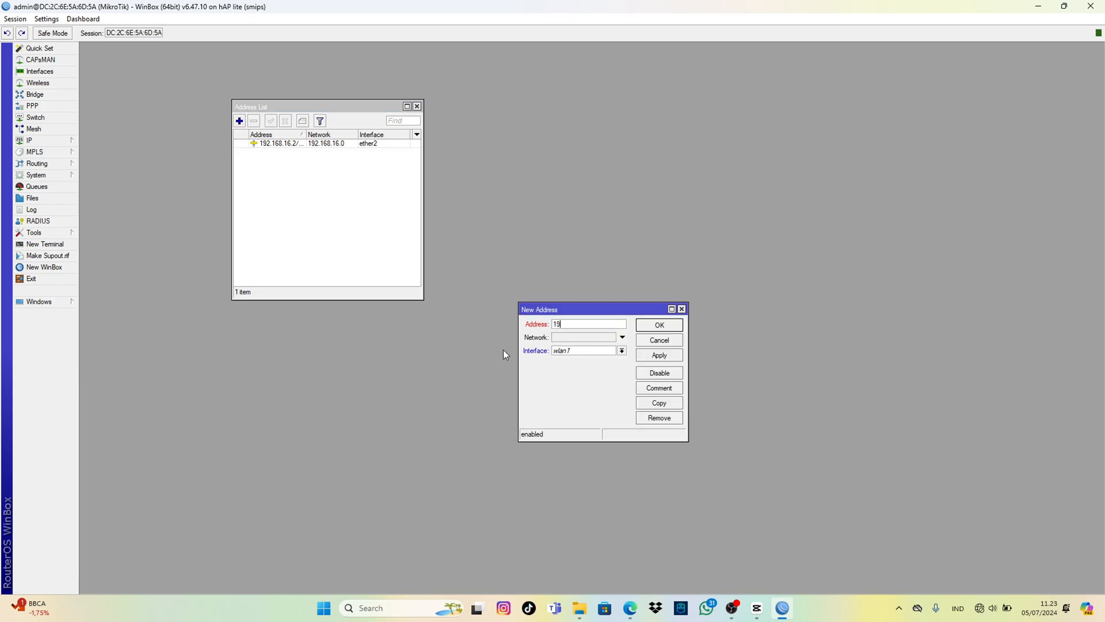
text(2.168.15.2/24)
key(Tab)
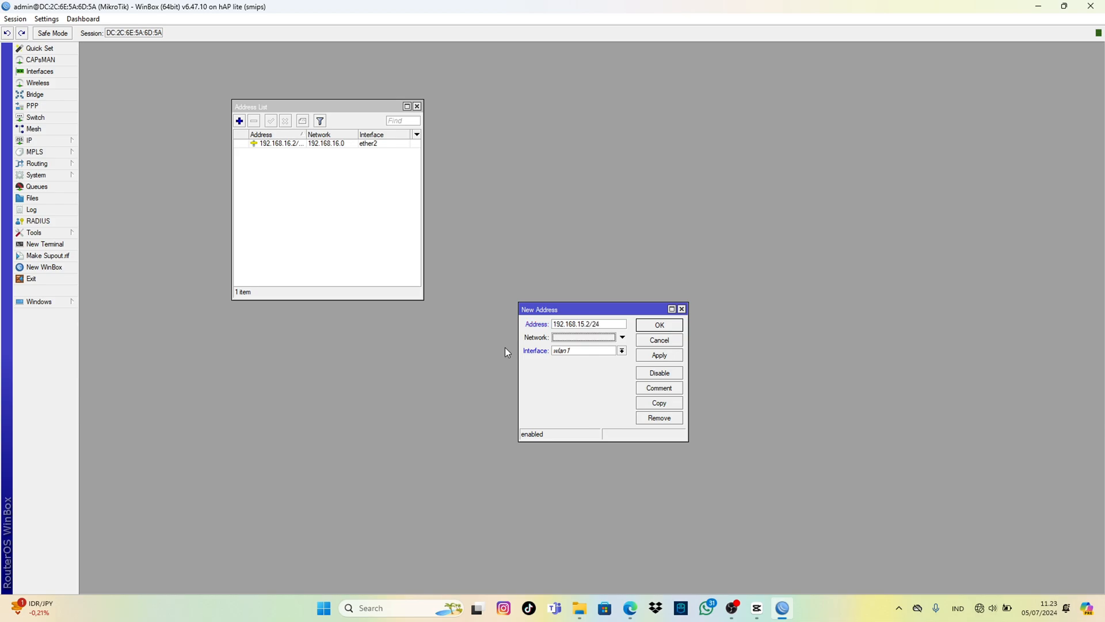
text(191)
text(.168)
text(.1)
text(5.0)
click(600, 350)
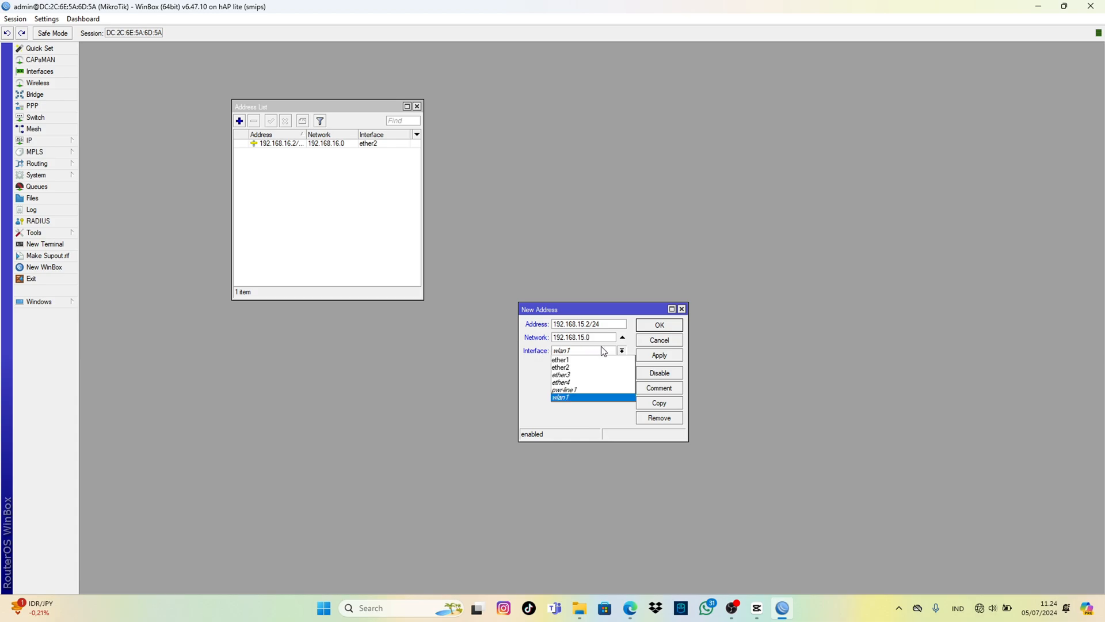
click(598, 374)
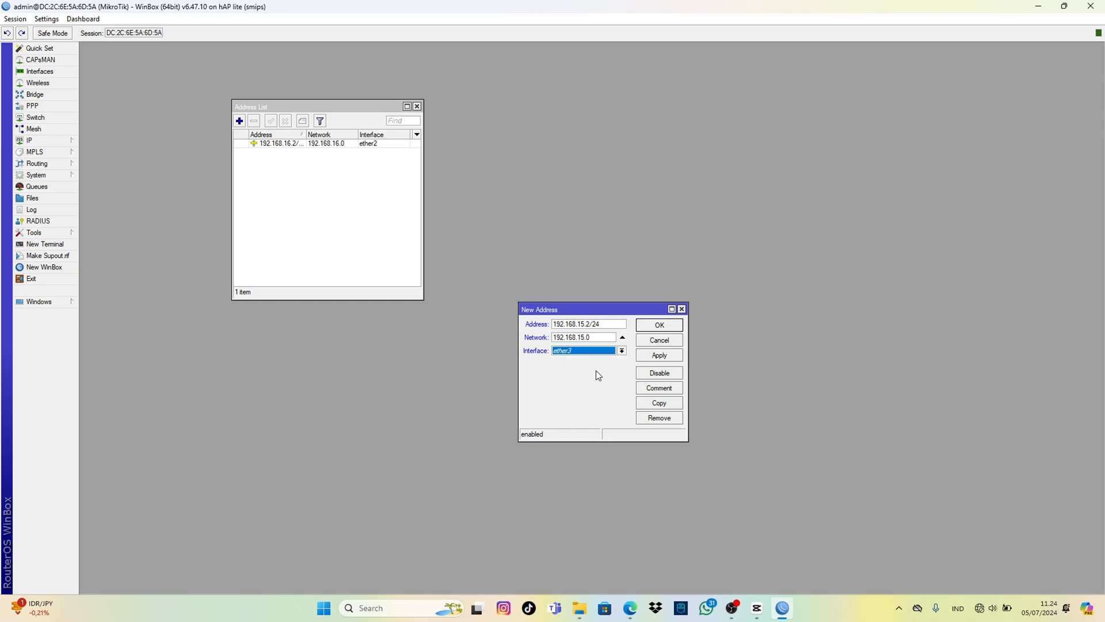
click(665, 361)
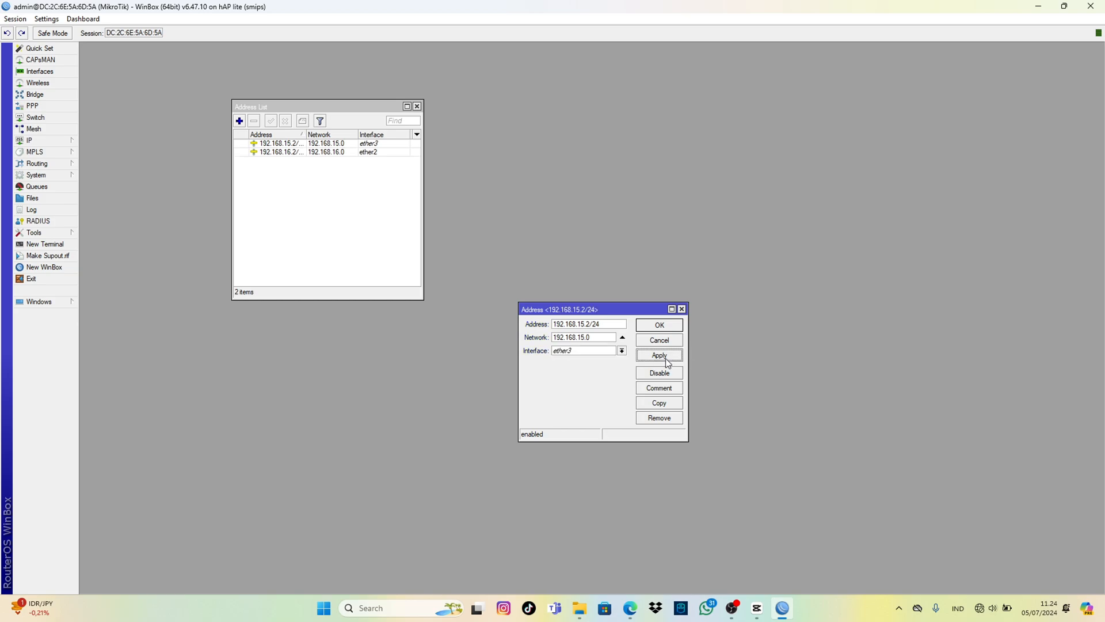
click(675, 330)
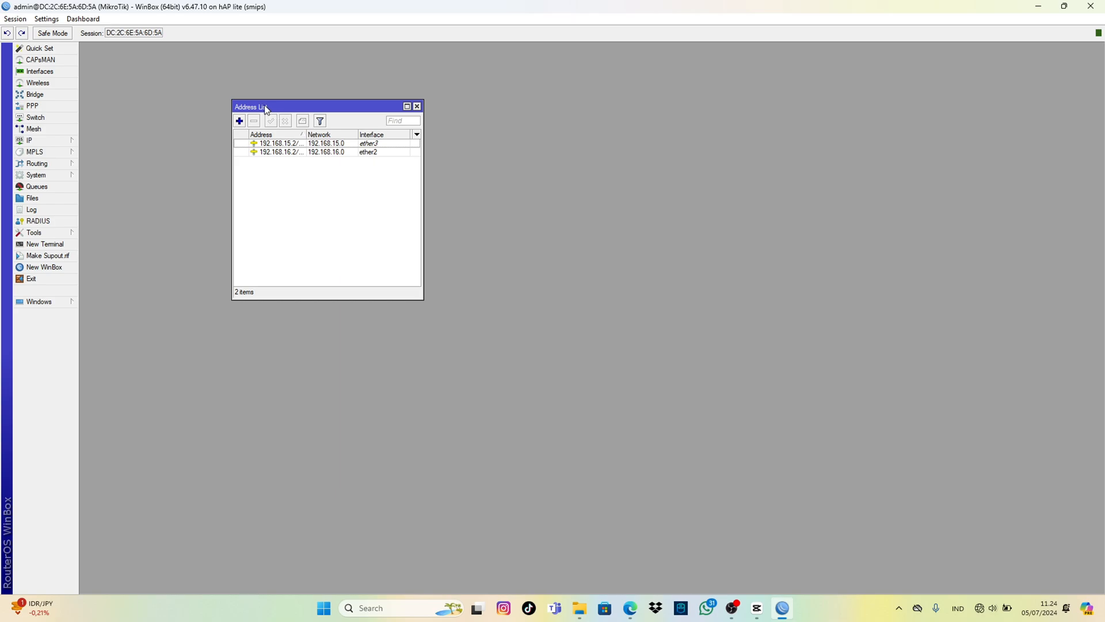
Add the IP address 192.168.17.2/24 with network 192.168.17.0 on interface ether4
click(239, 120)
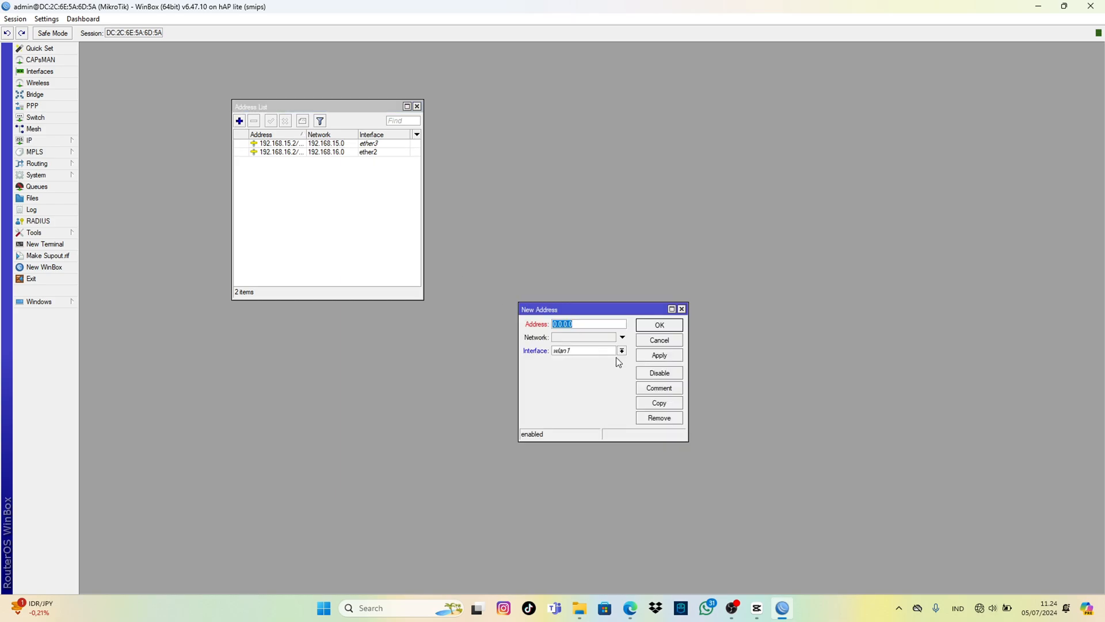
key(BackSpace)
text(192.158)
key(BackSpace)
text(681)
text(.17)
text(.2/24)
key(Tab)
text(192.1)
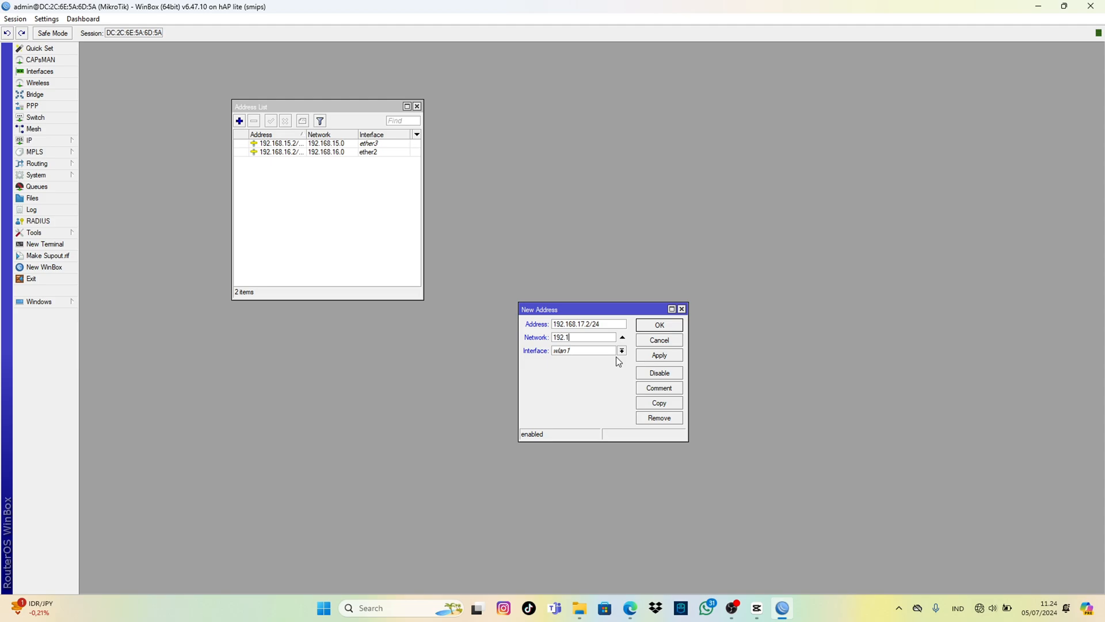
text(68.17.0)
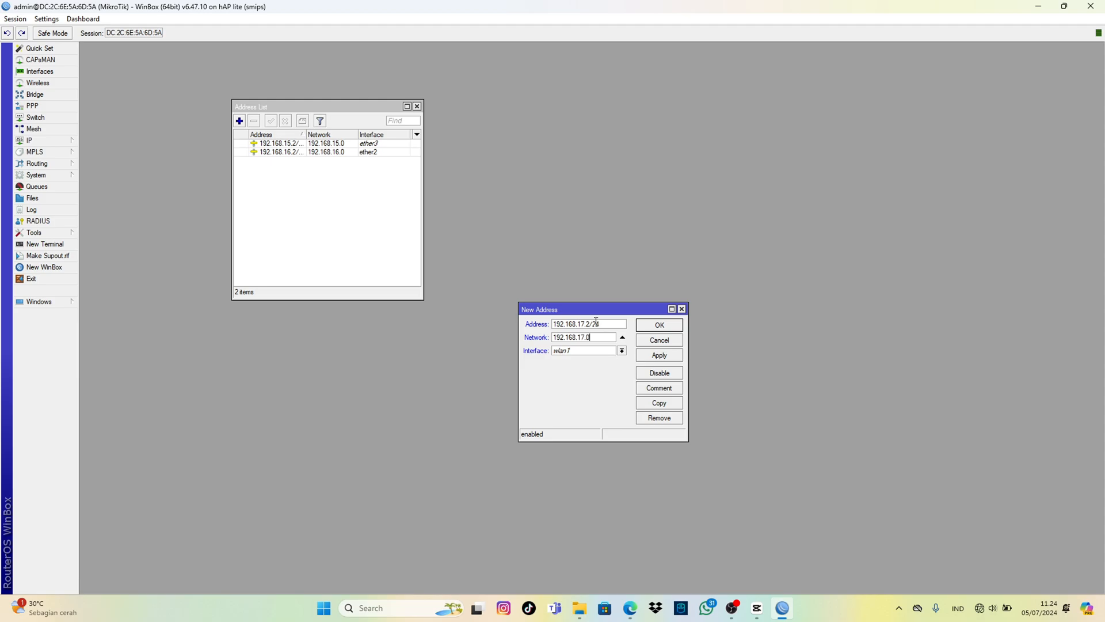
click(623, 352)
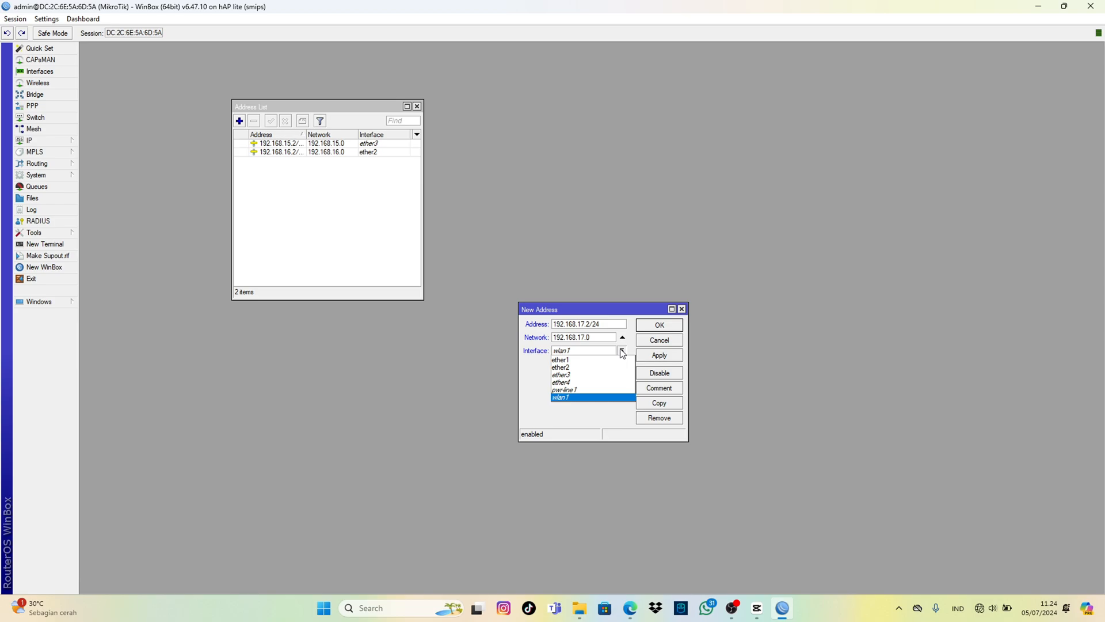
click(588, 383)
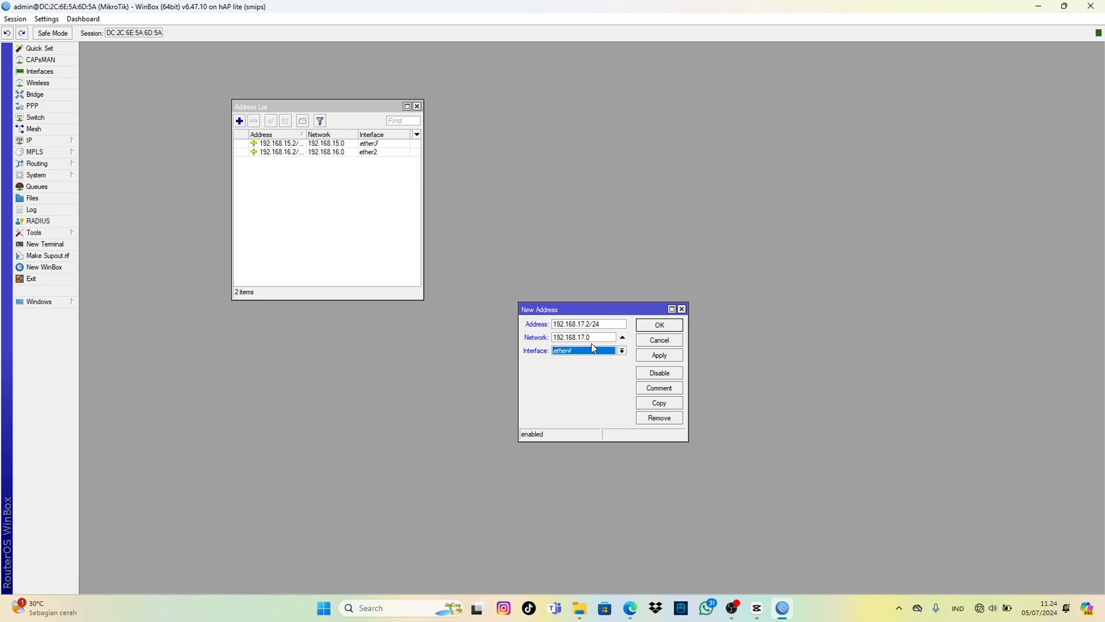
click(660, 355)
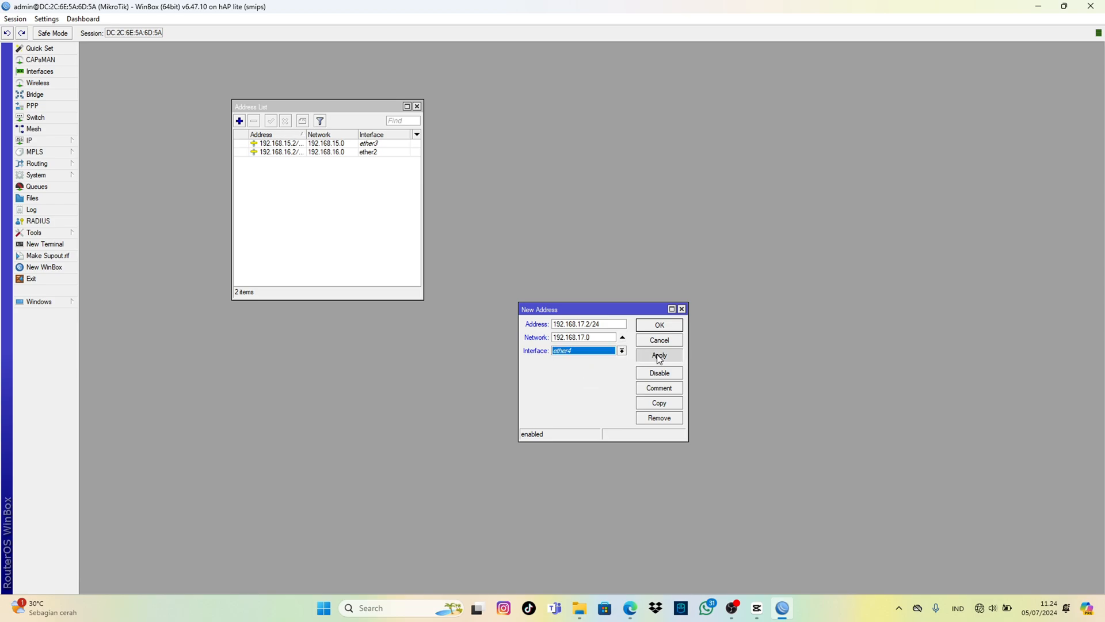
click(661, 325)
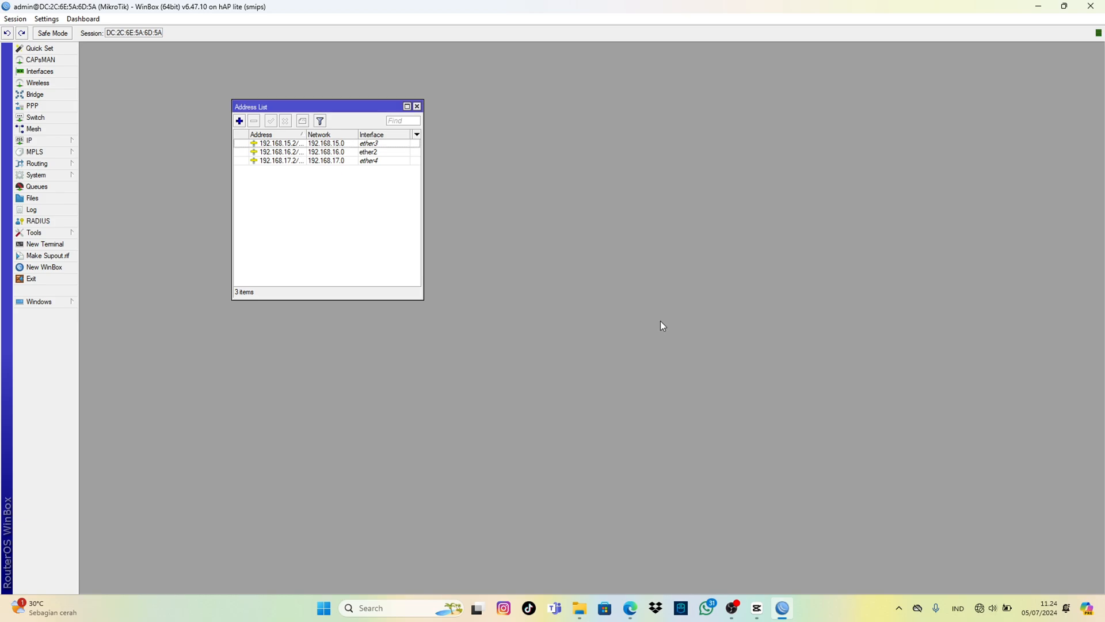
Add the IP address 192.168.0.240/24 with network 192.168.0.0 on interface ether1
click(239, 121)
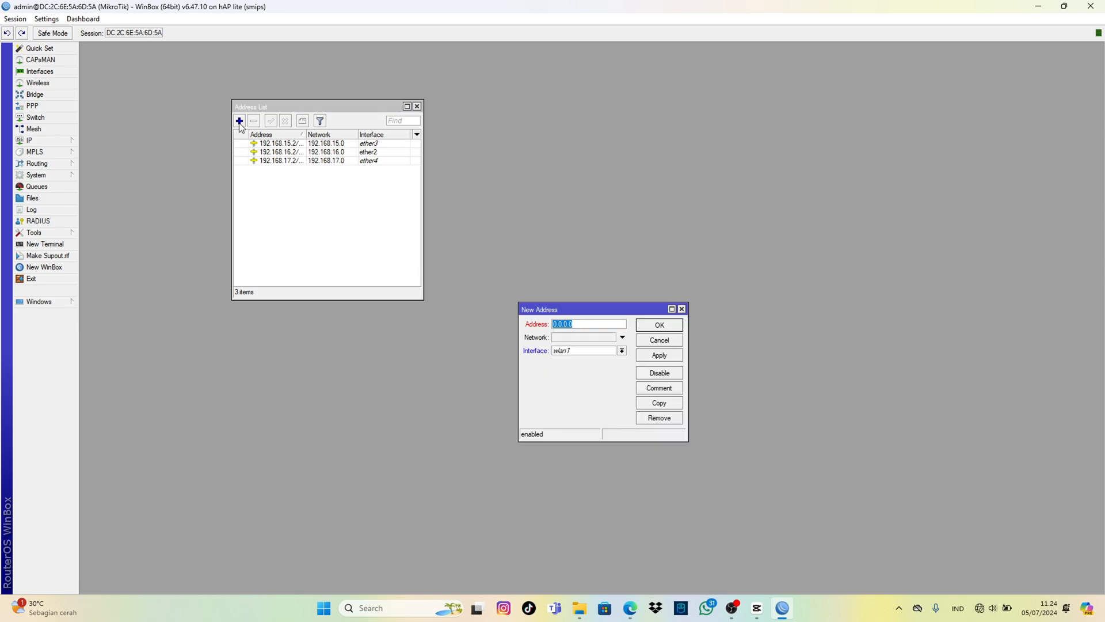
text(192.168.0.240)
text(/24)
key(Tab)
text(192.16)
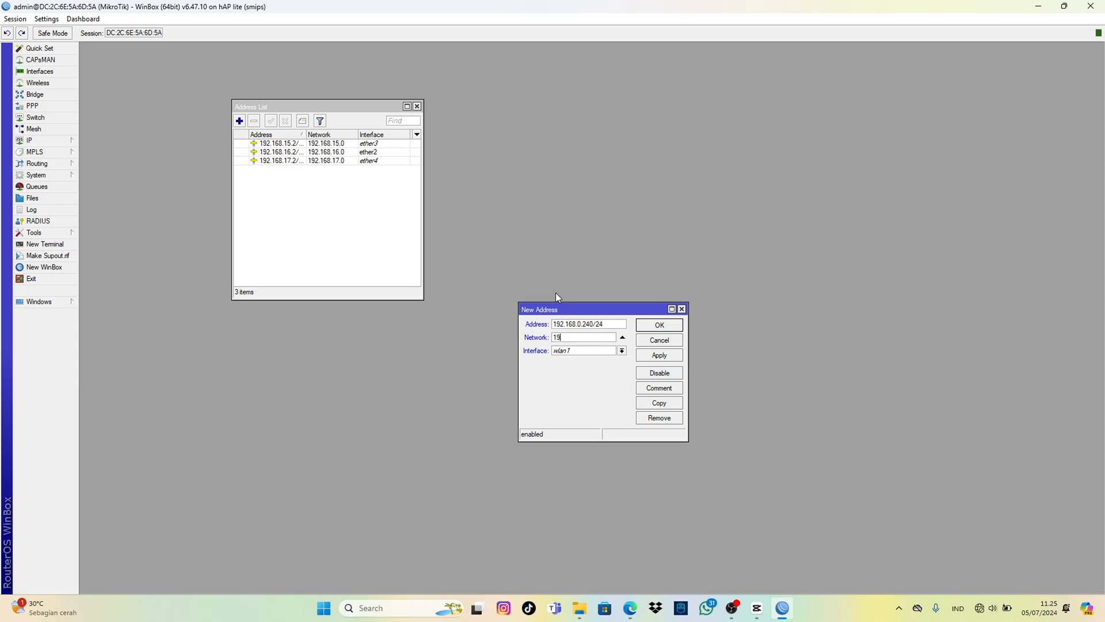
text(8.0.0)
click(622, 351)
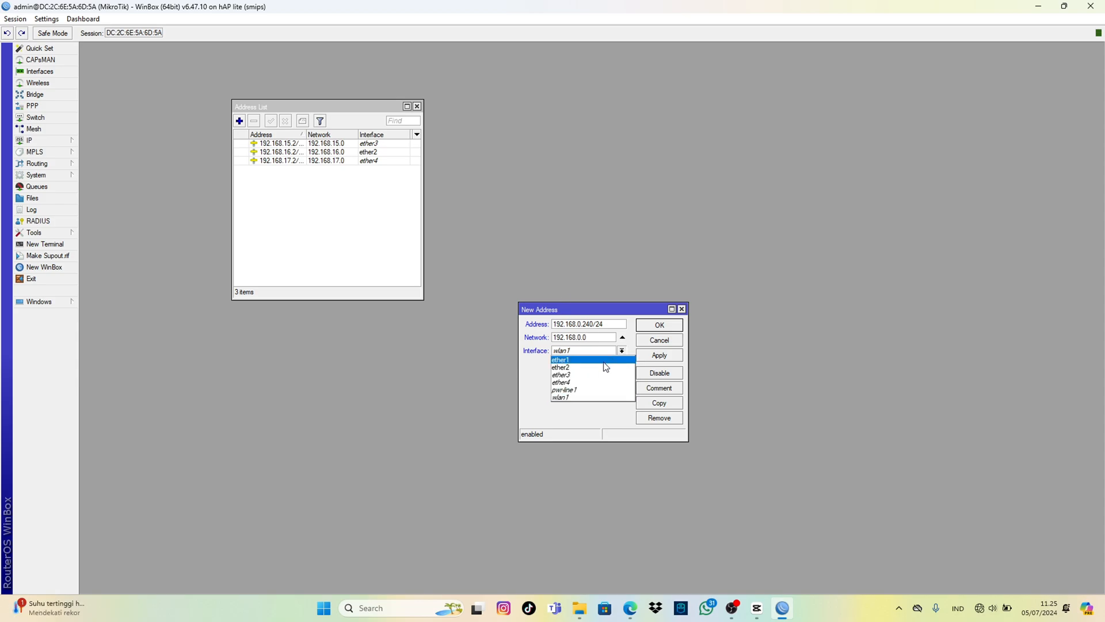
click(604, 361)
click(673, 355)
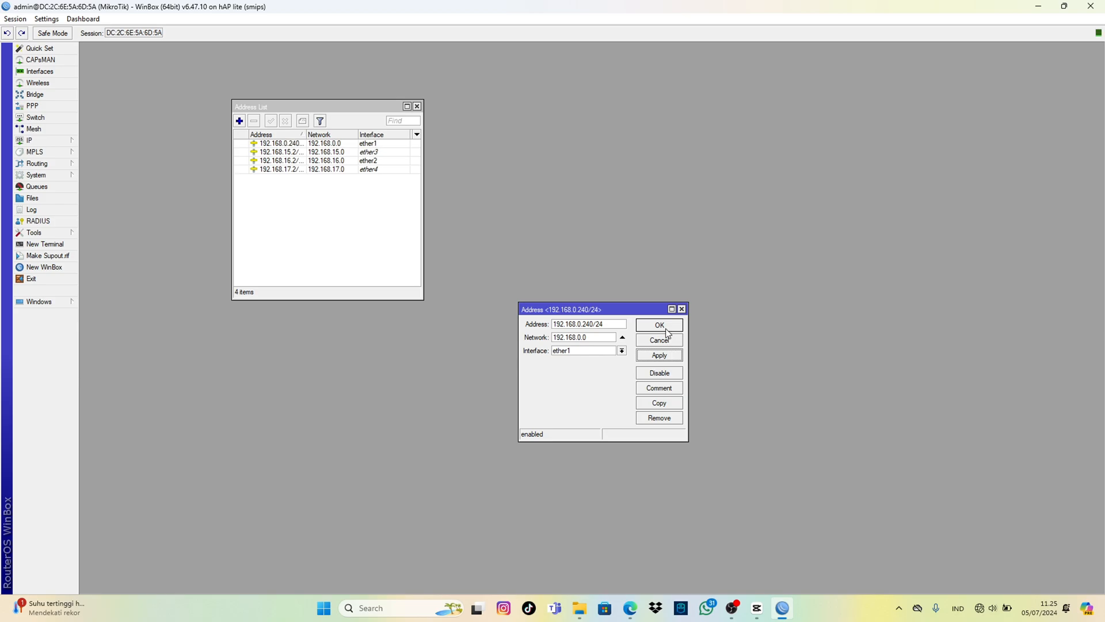
click(666, 329)
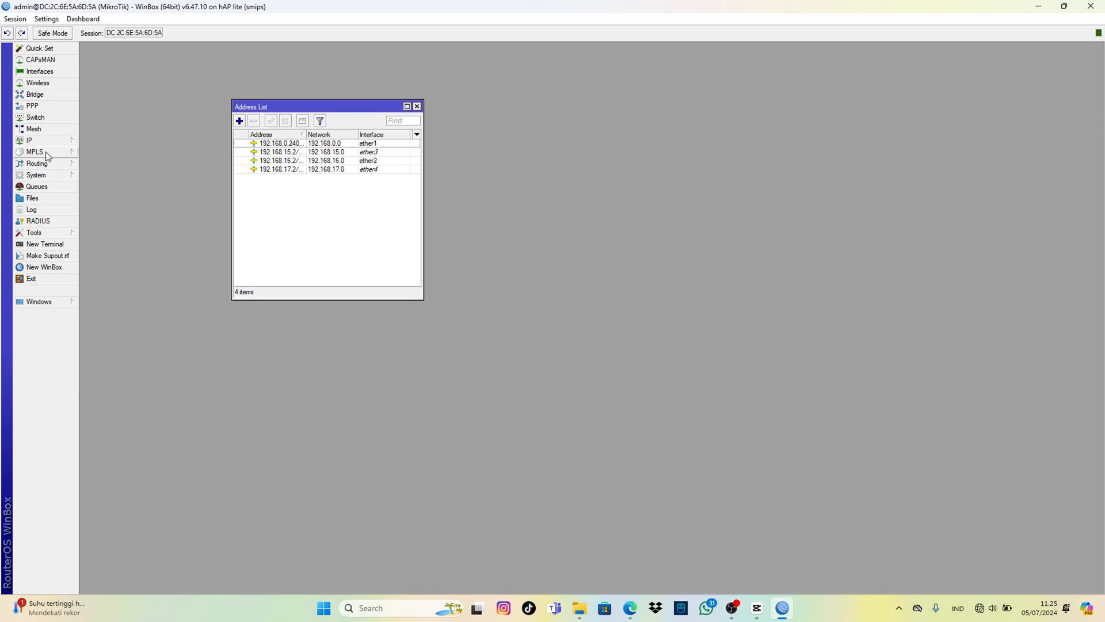
Open the DNS settings and enter the servers 8.8.8.8 and 8.8.4.4
click(67, 131)
click(67, 140)
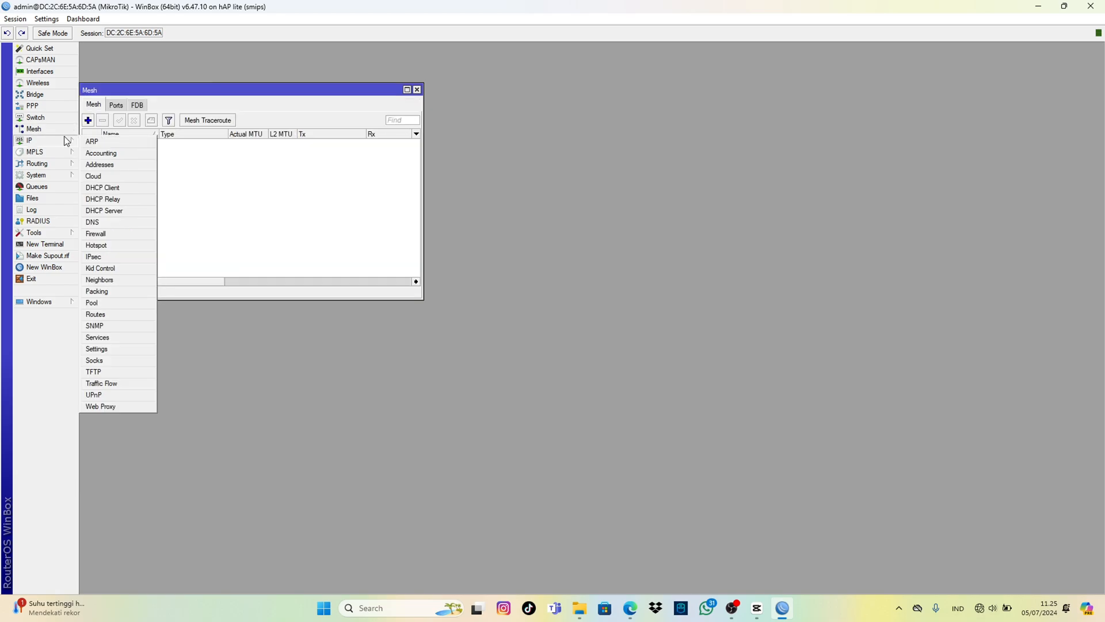
click(105, 223)
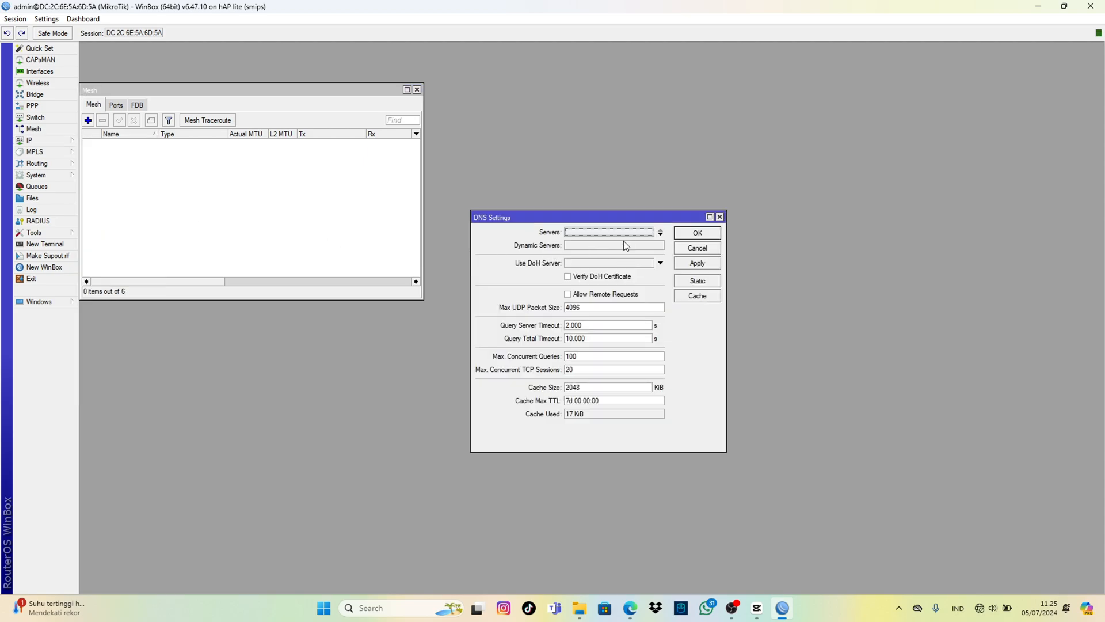
click(636, 234)
key(BackSpace)
text(8.8.8.8)
click(661, 233)
text(8.8.)
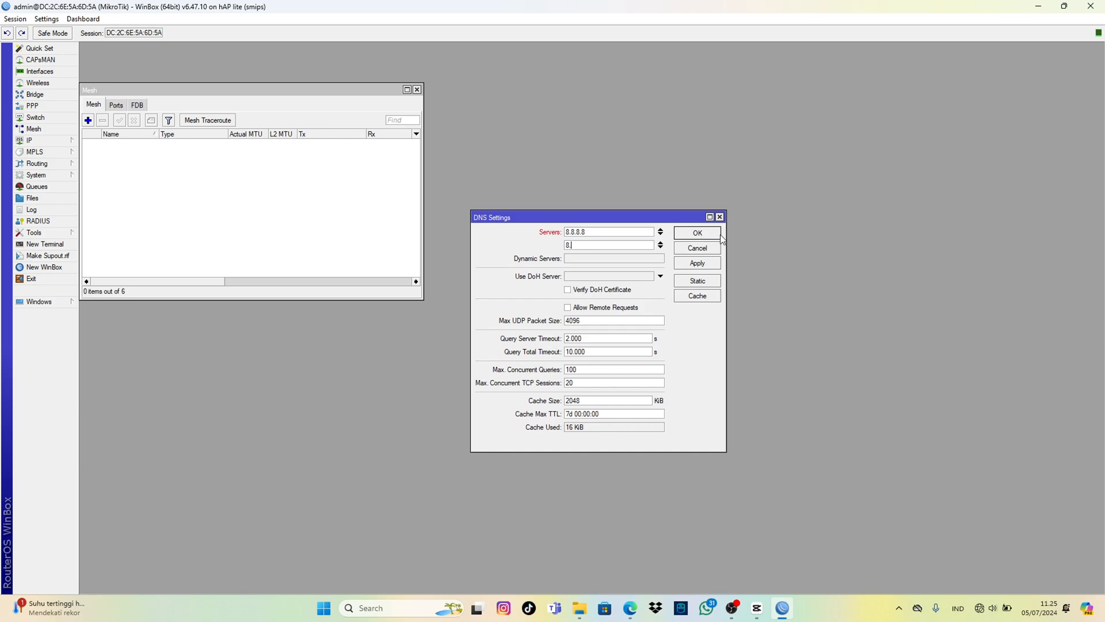
text(4.4)
Enable Verify DoH Certificate and Allow Remote Requests, then apply the DNS settings
click(568, 292)
click(568, 308)
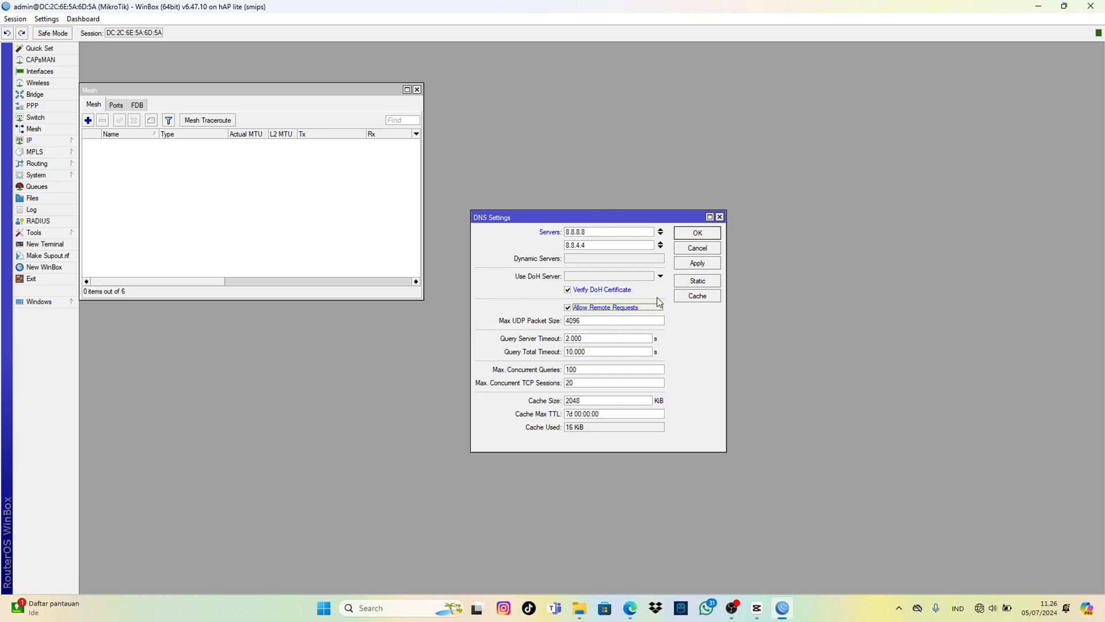
click(699, 265)
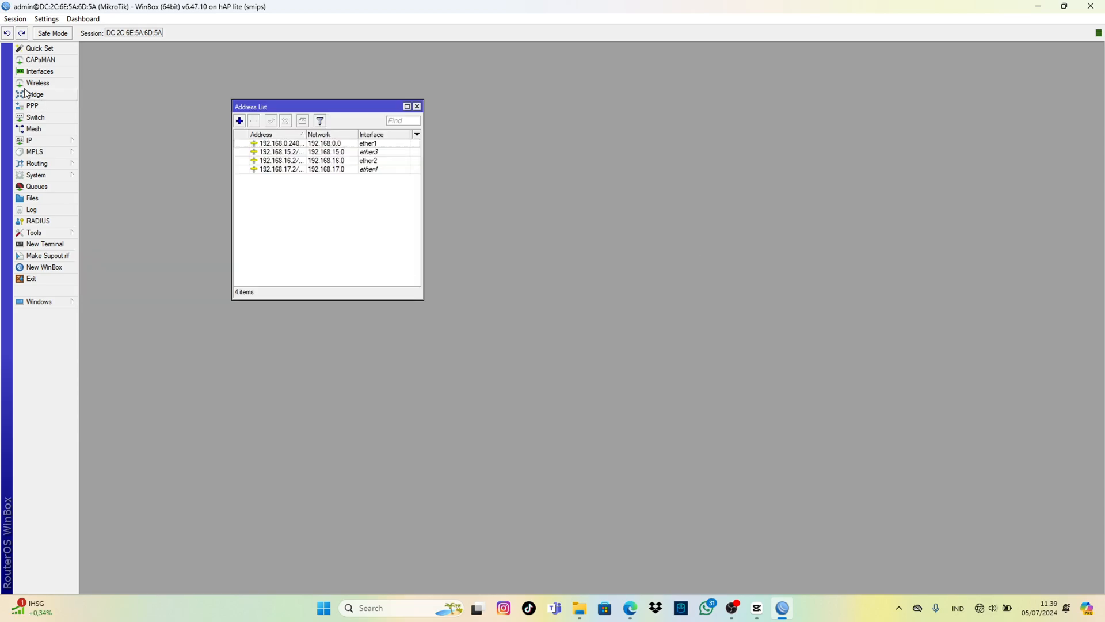
Add a DHCP client on interface ether1 and save it
click(23, 140)
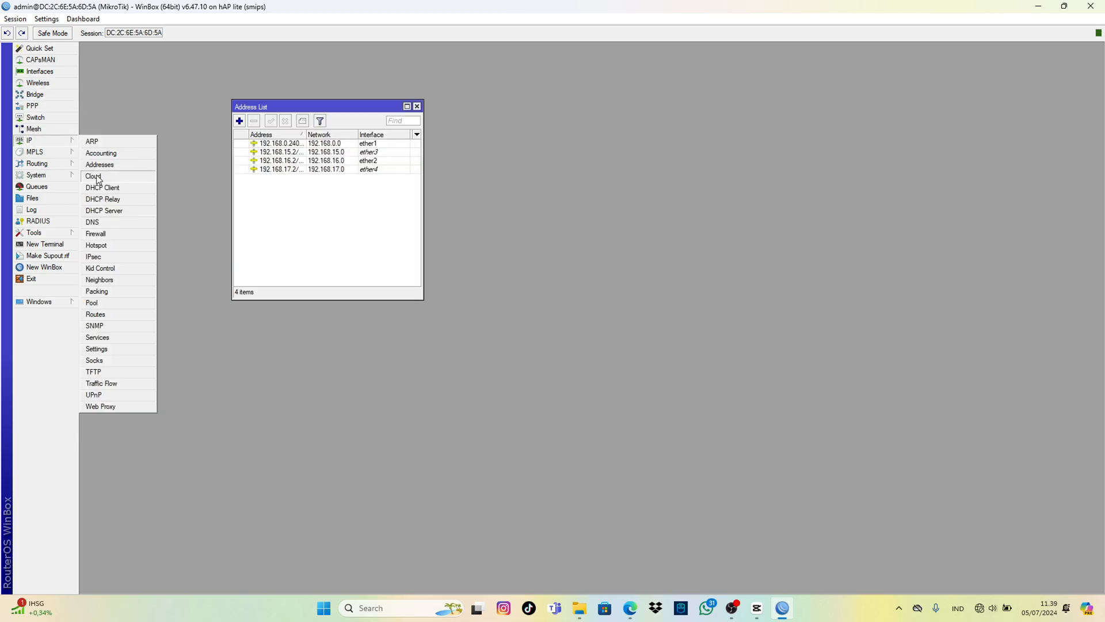
click(127, 188)
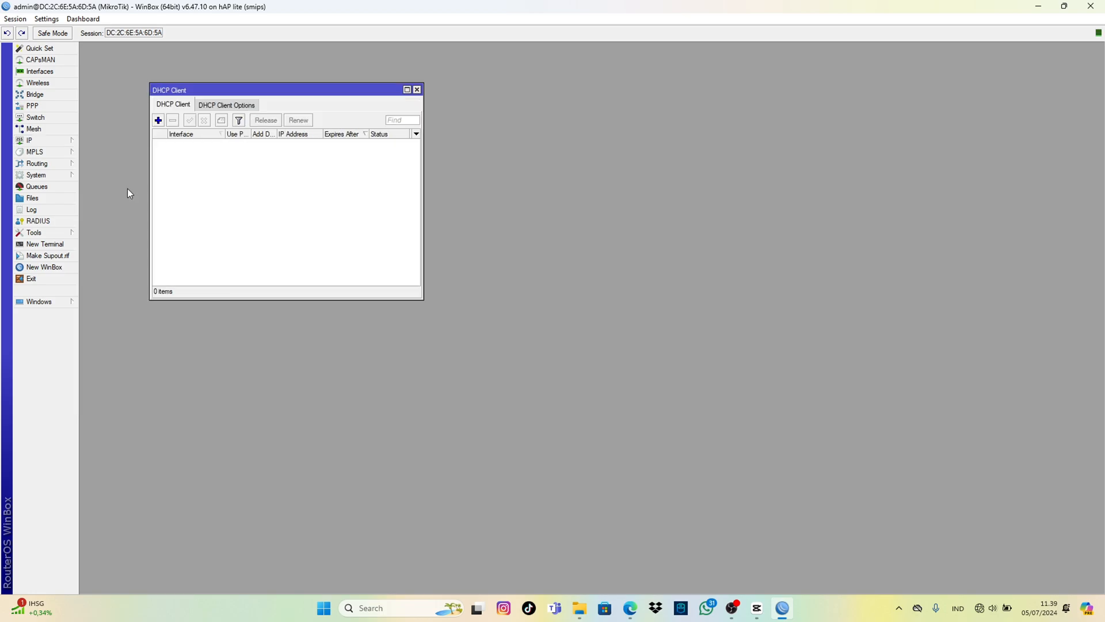
click(158, 120)
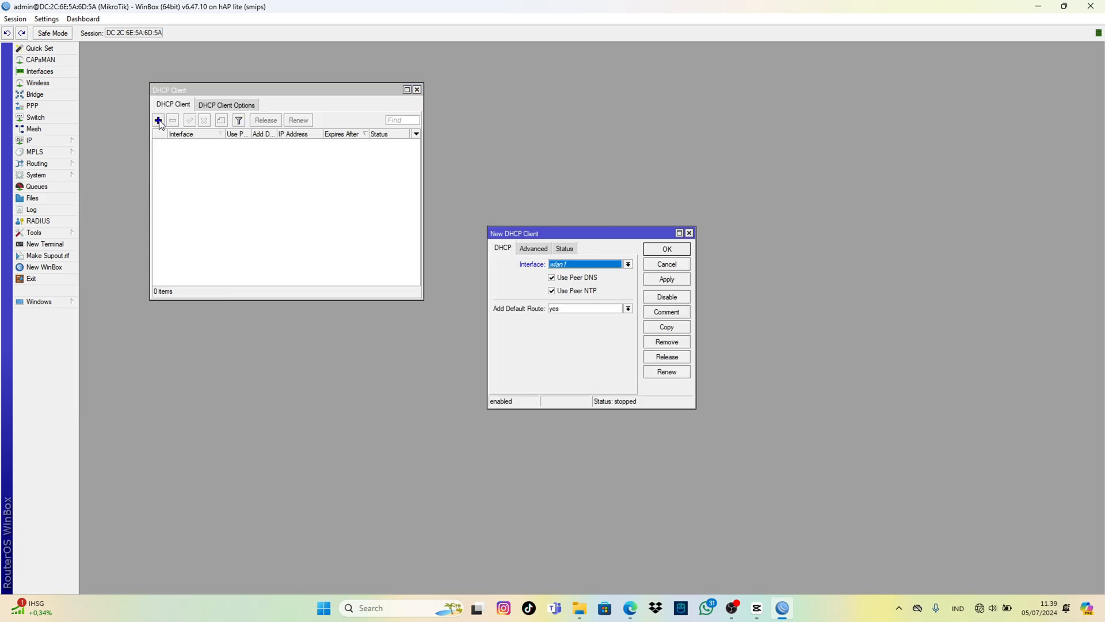
click(628, 265)
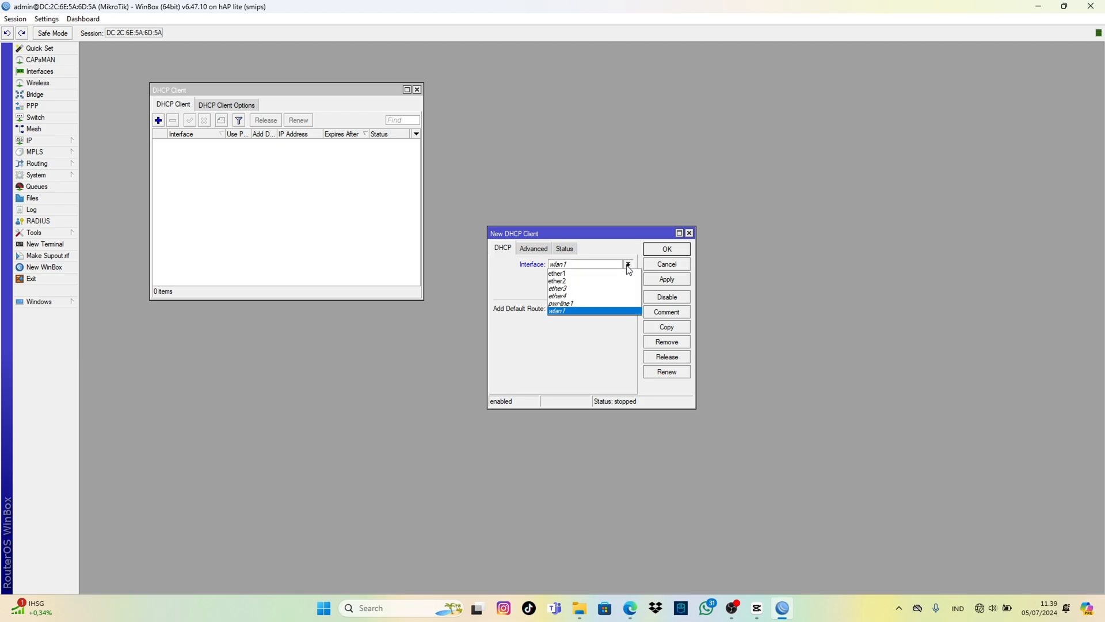
click(597, 273)
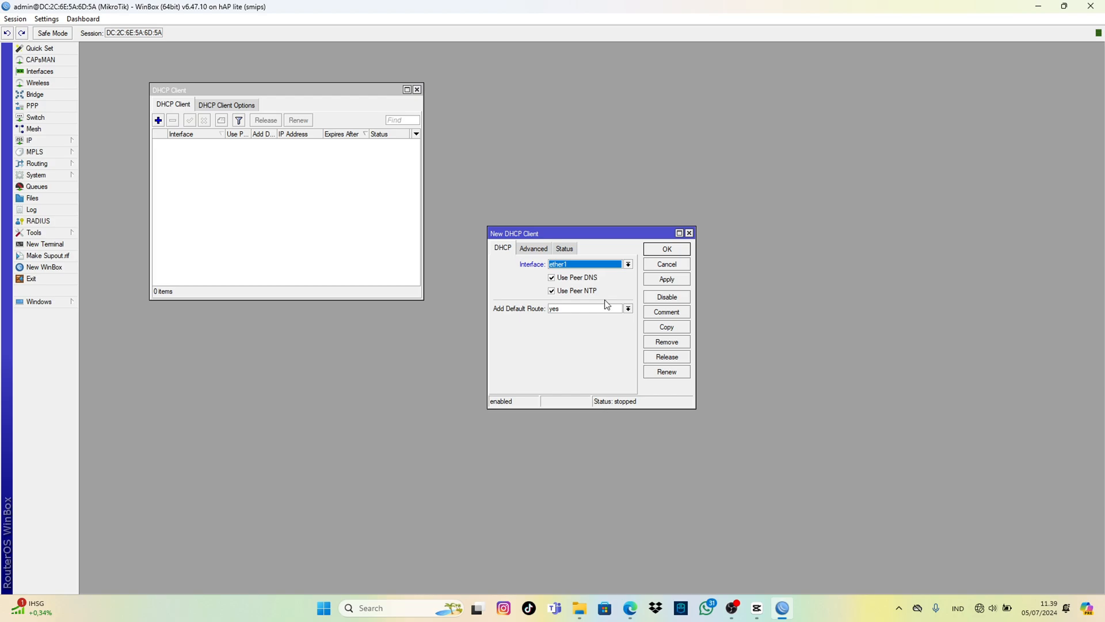
click(662, 279)
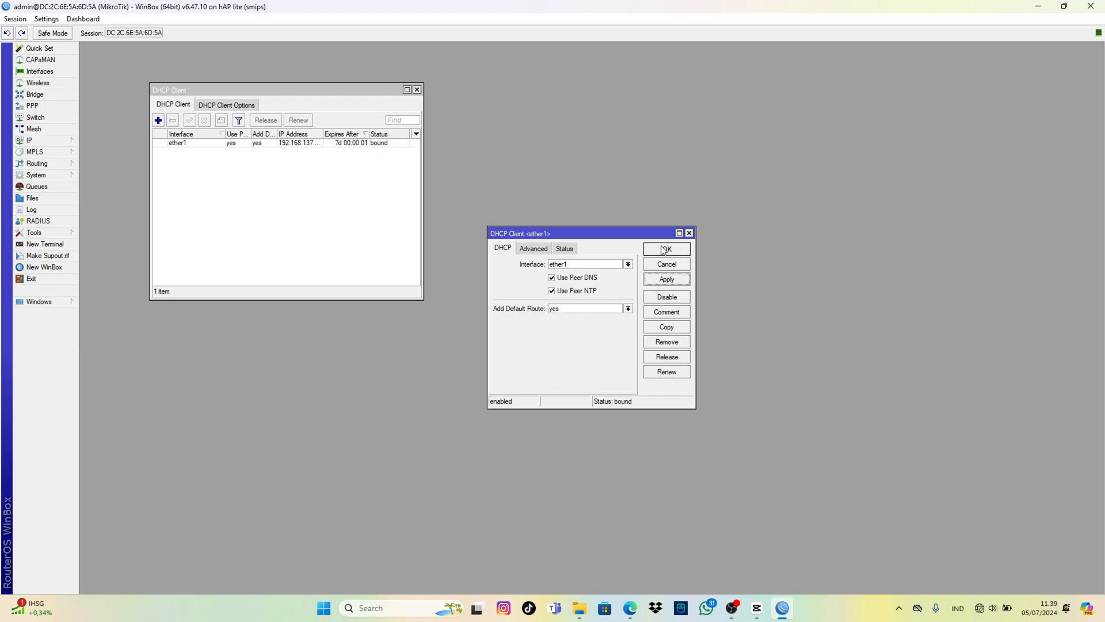
click(664, 250)
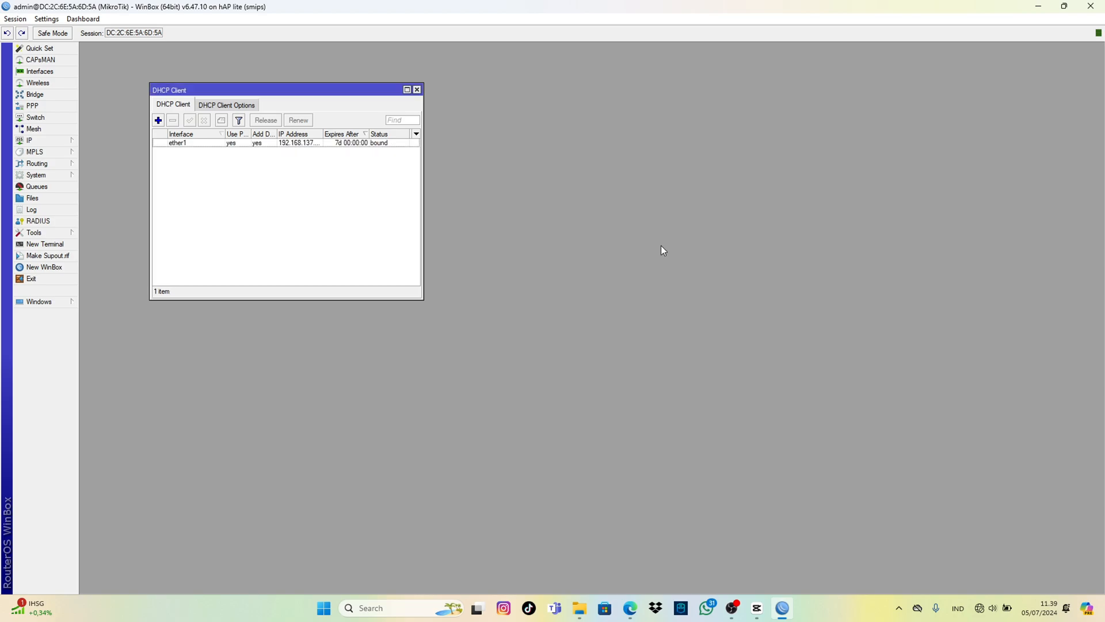
click(51, 141)
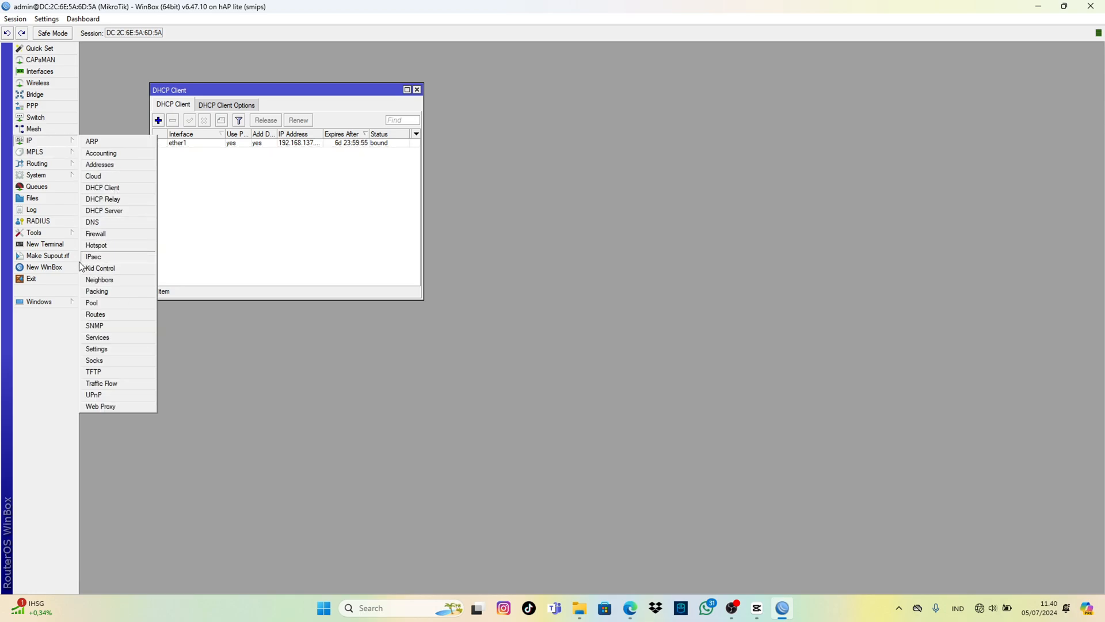
click(117, 223)
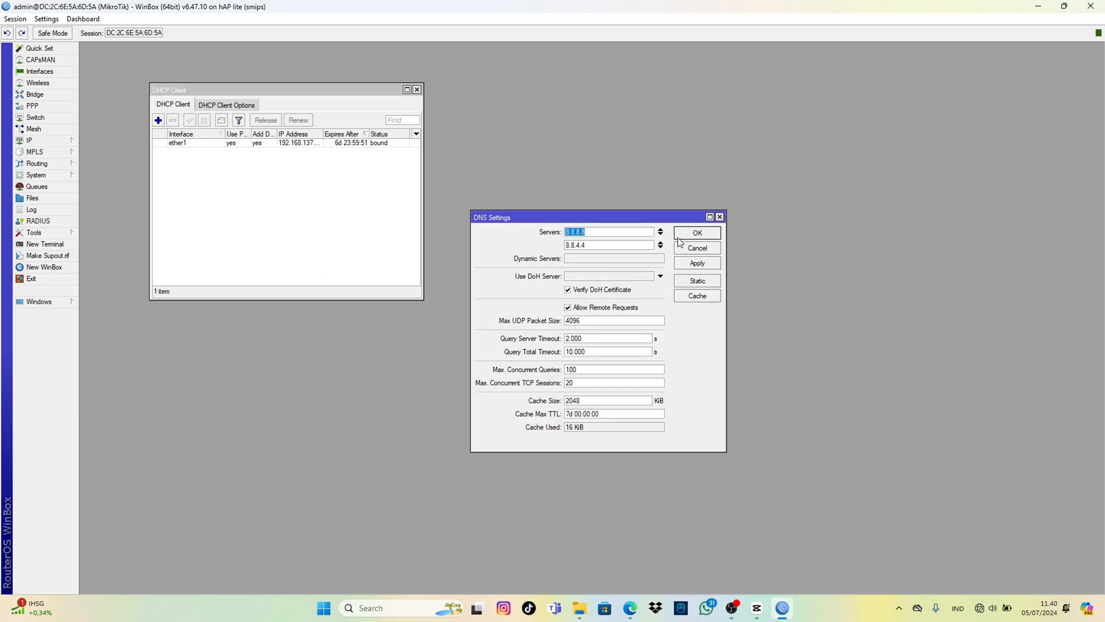
click(54, 246)
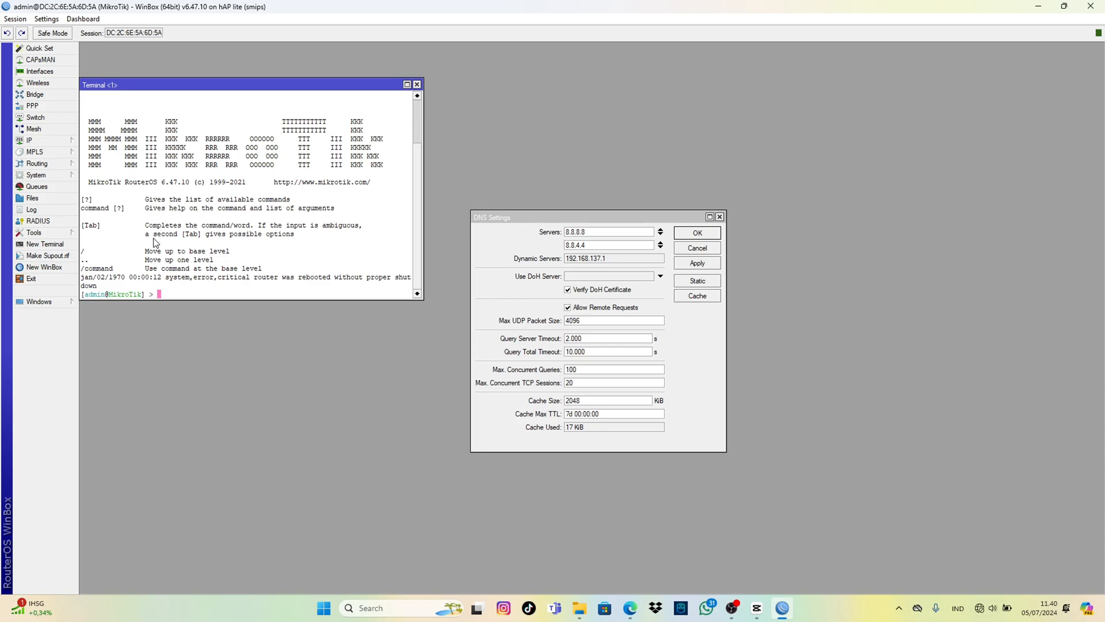
text(ping)
text(www.google.com)
key(Return)
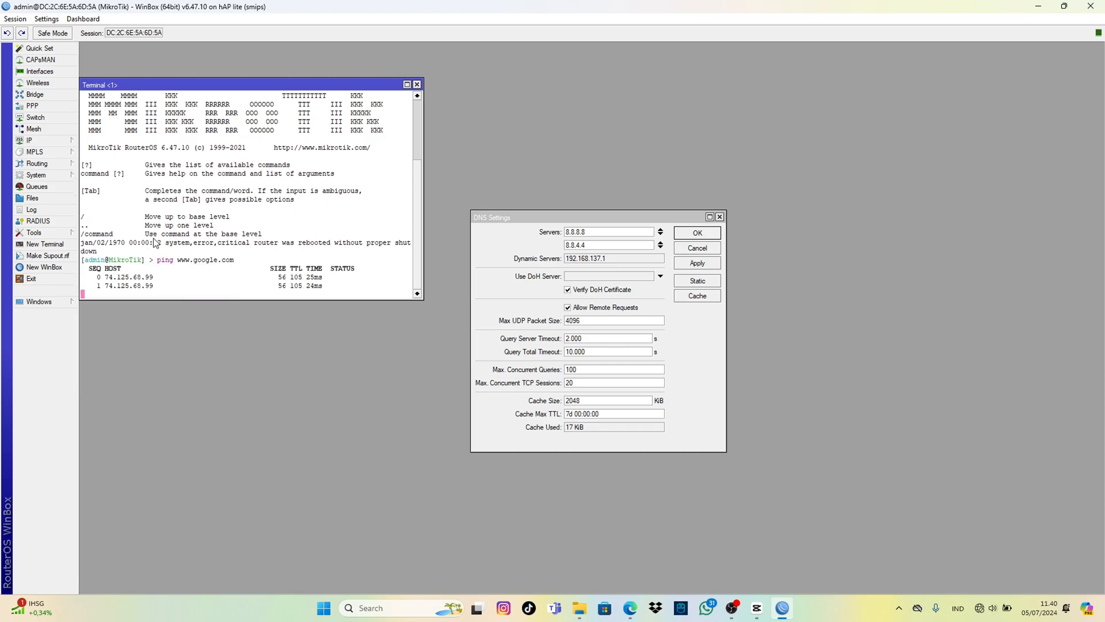
Run the DHCP server setup on interface ether2, accepting the default address space 192.168.16.0/24, gateway, pool and lease time
click(29, 140)
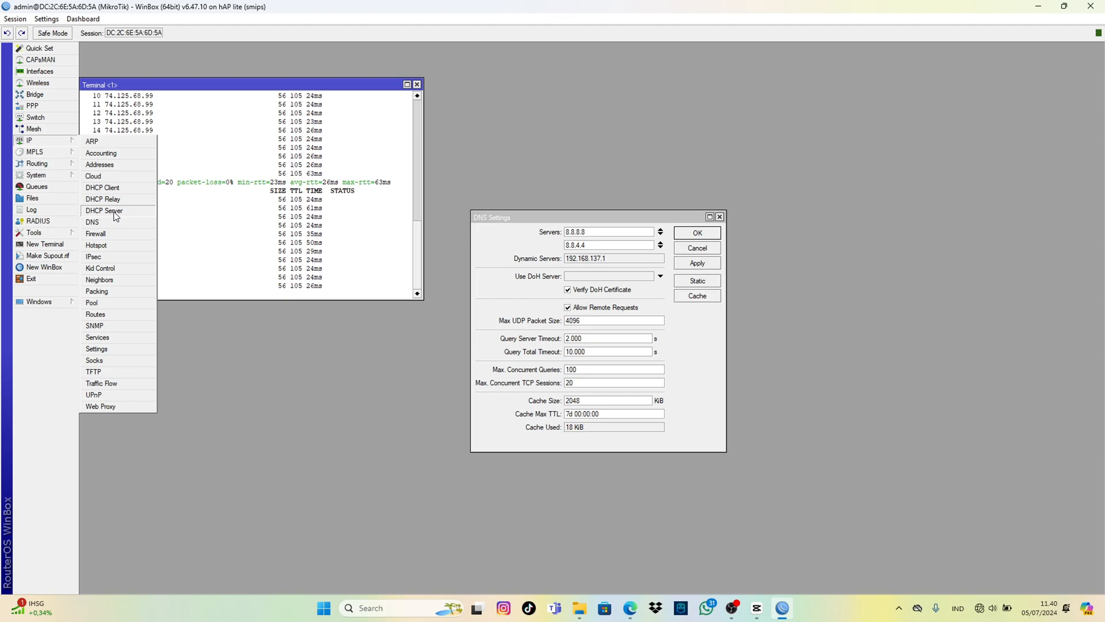
click(113, 212)
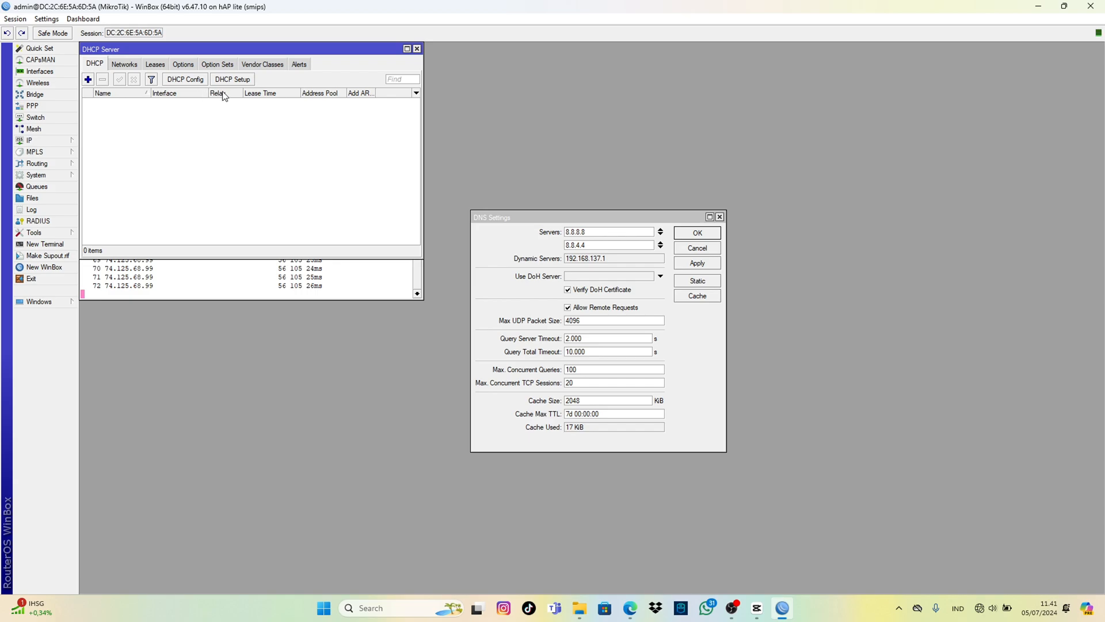
click(234, 80)
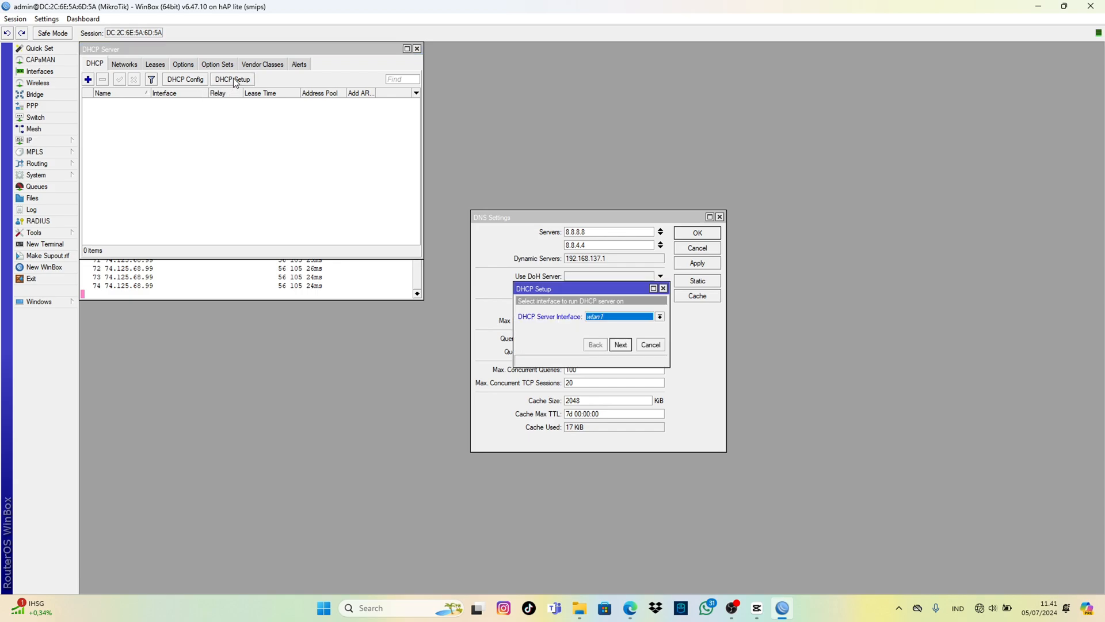
click(659, 317)
click(627, 334)
click(621, 345)
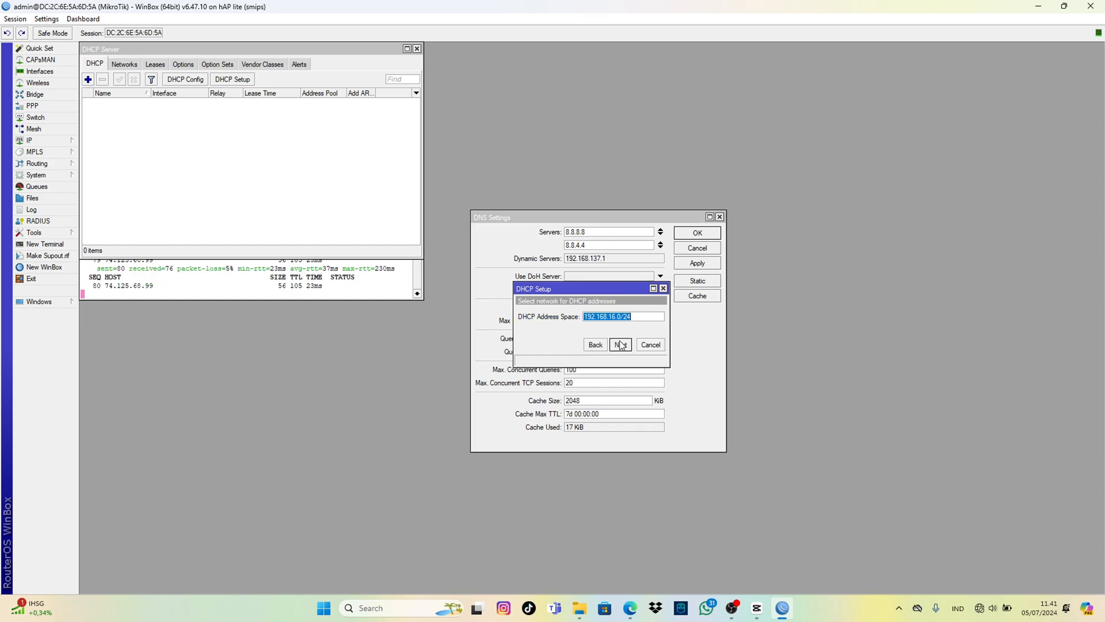
click(620, 345)
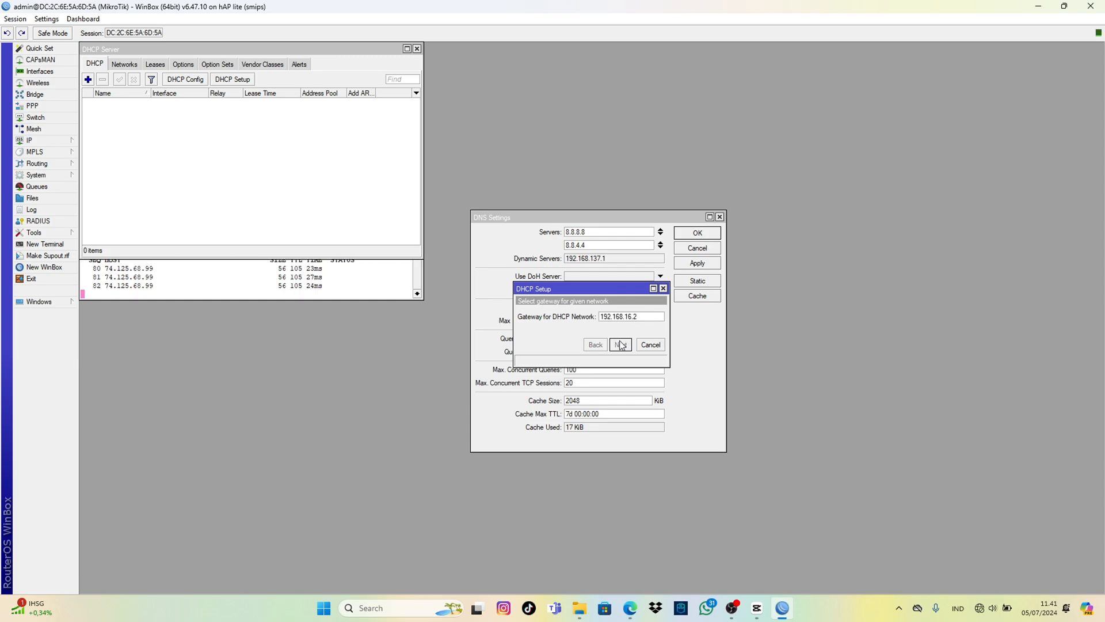
click(620, 345)
click(621, 345)
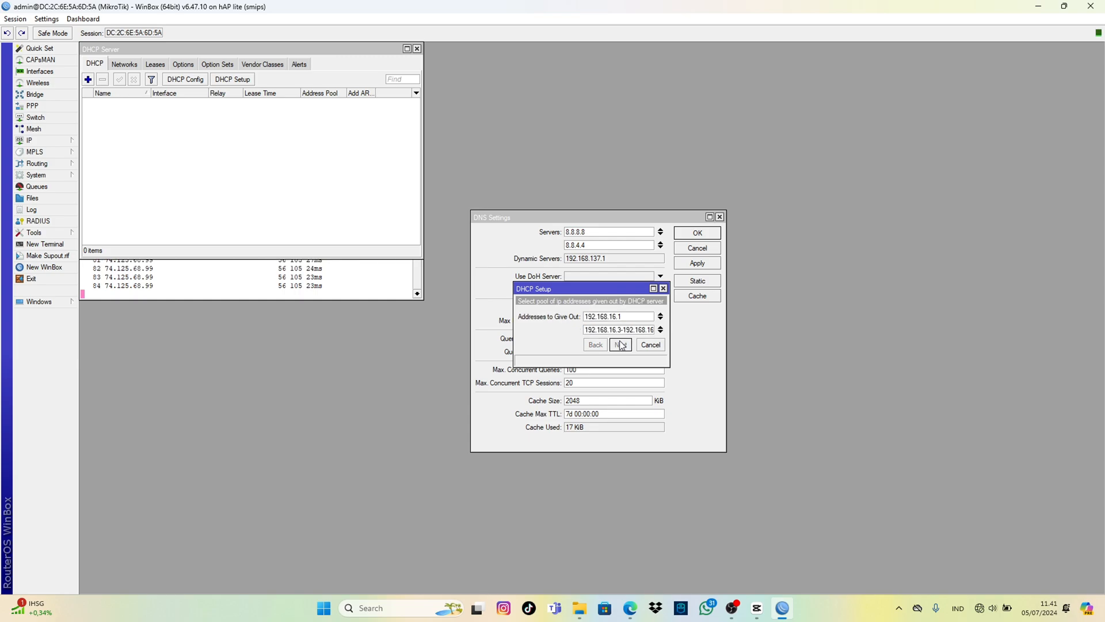
click(620, 344)
click(621, 345)
click(620, 345)
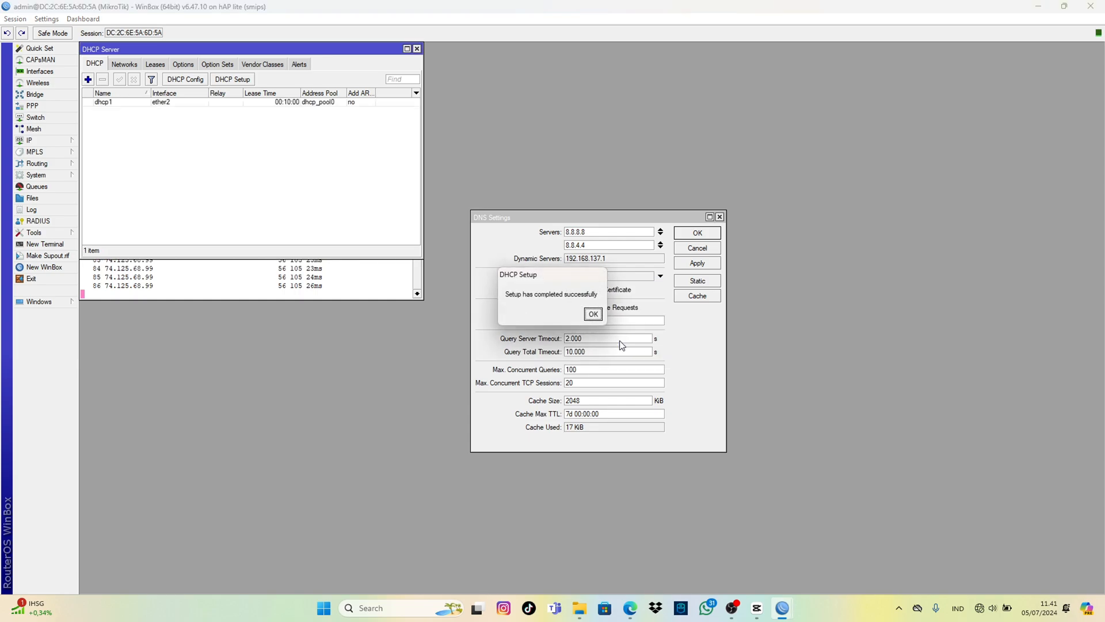
click(595, 314)
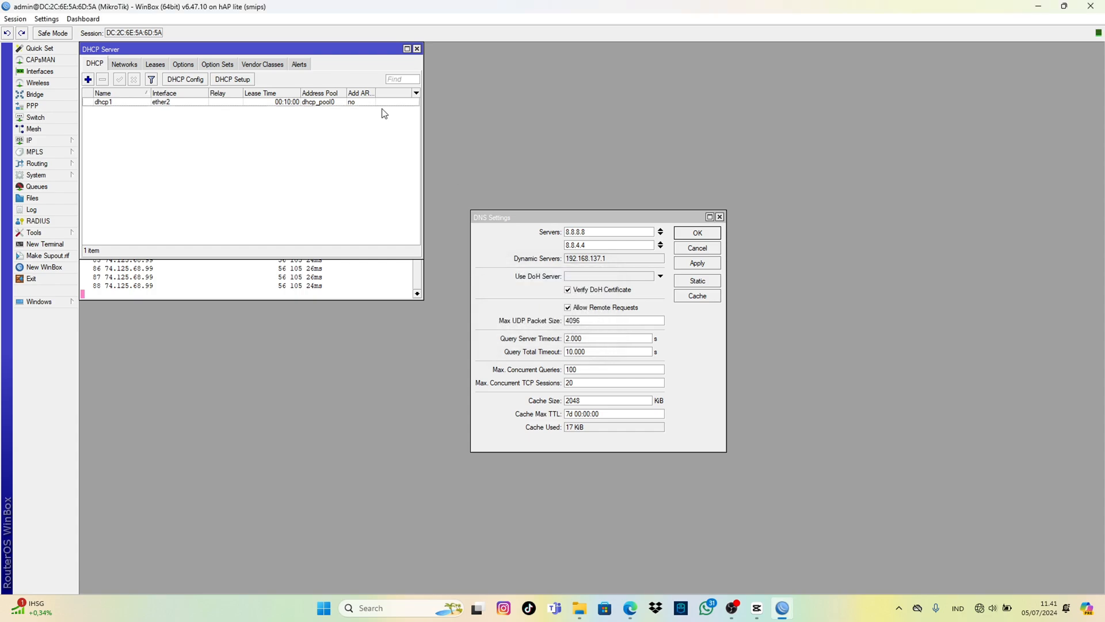
Run the DHCP server setup again on interface wlan1, accepting the default address space, relay, pool and lease time
click(217, 85)
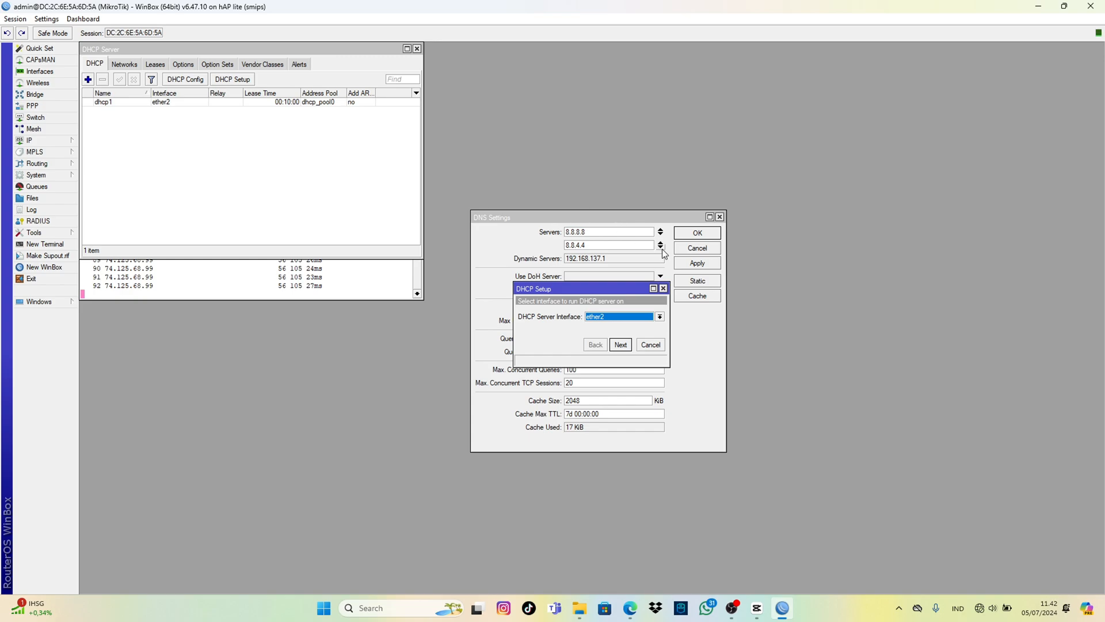
click(660, 317)
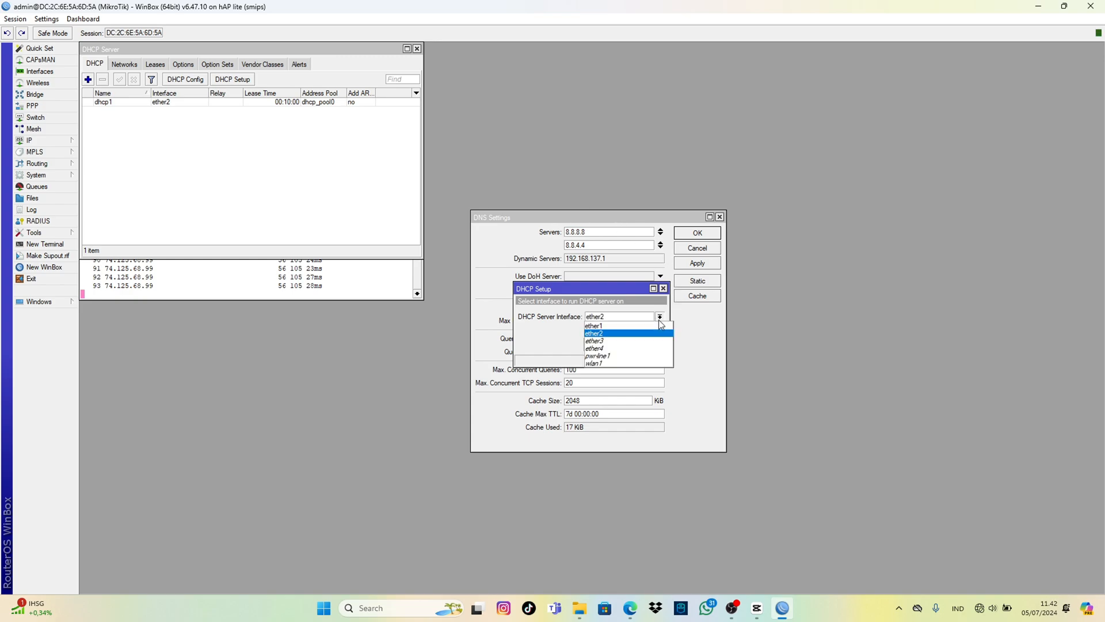
click(616, 364)
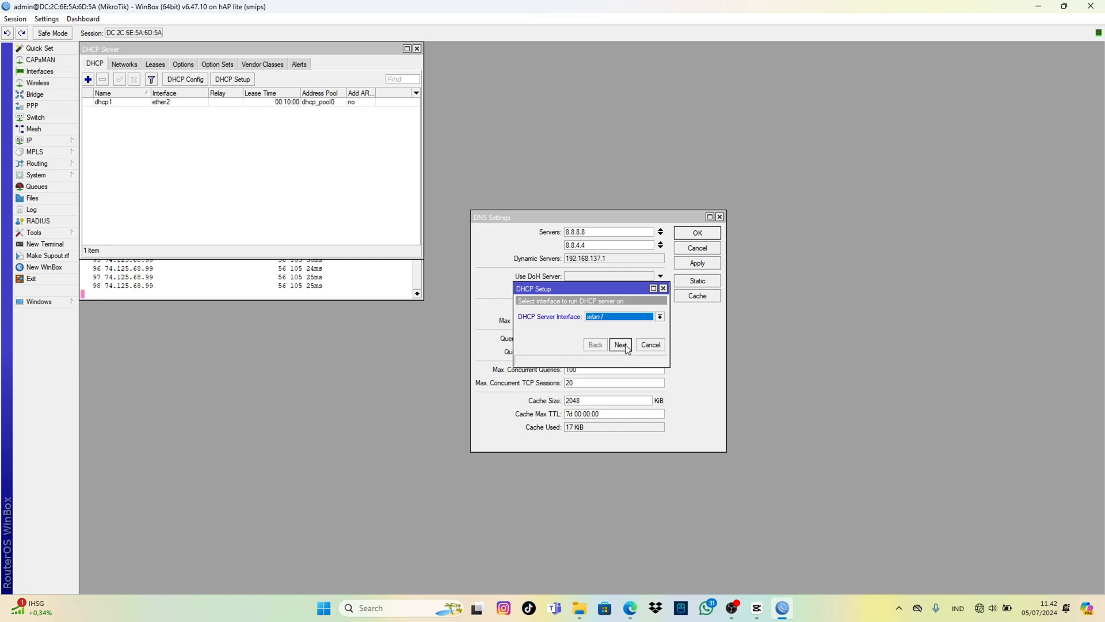
click(621, 345)
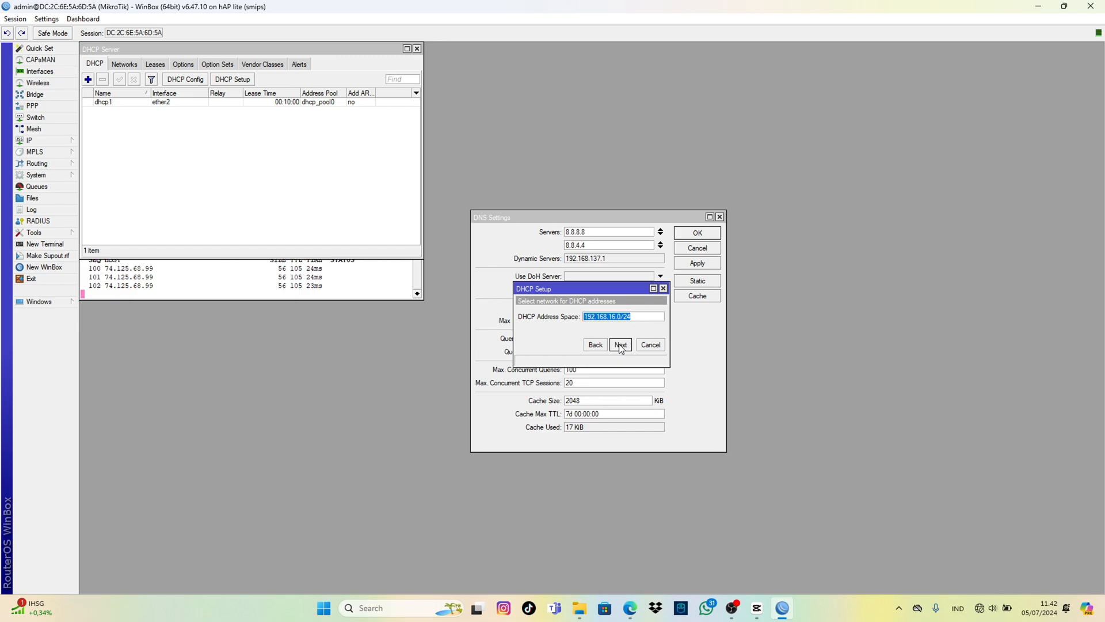
click(621, 345)
click(620, 345)
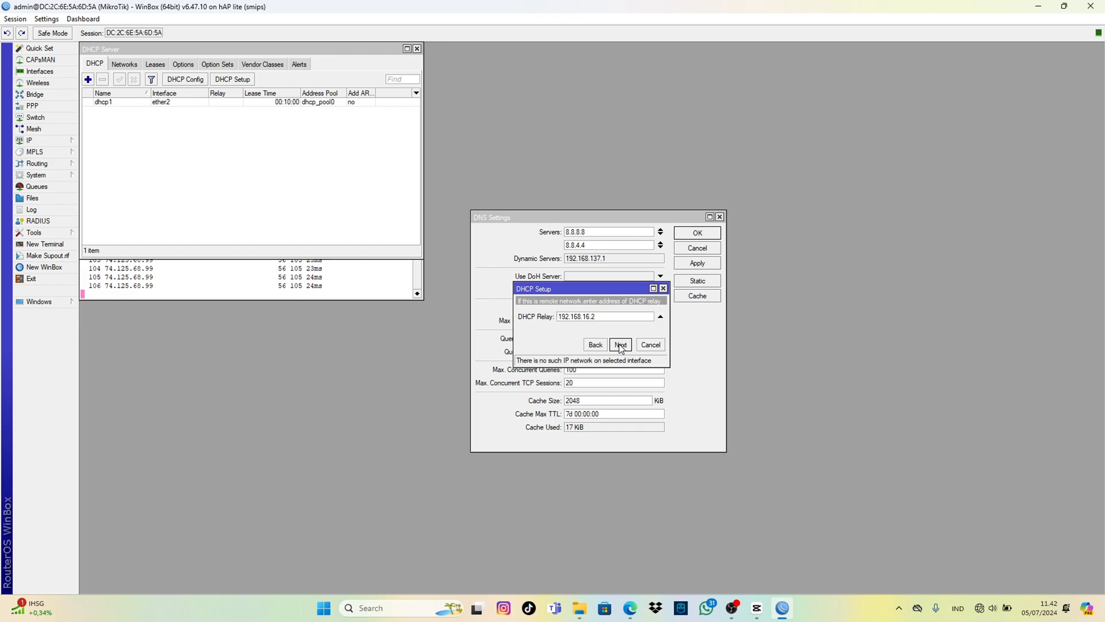
click(621, 346)
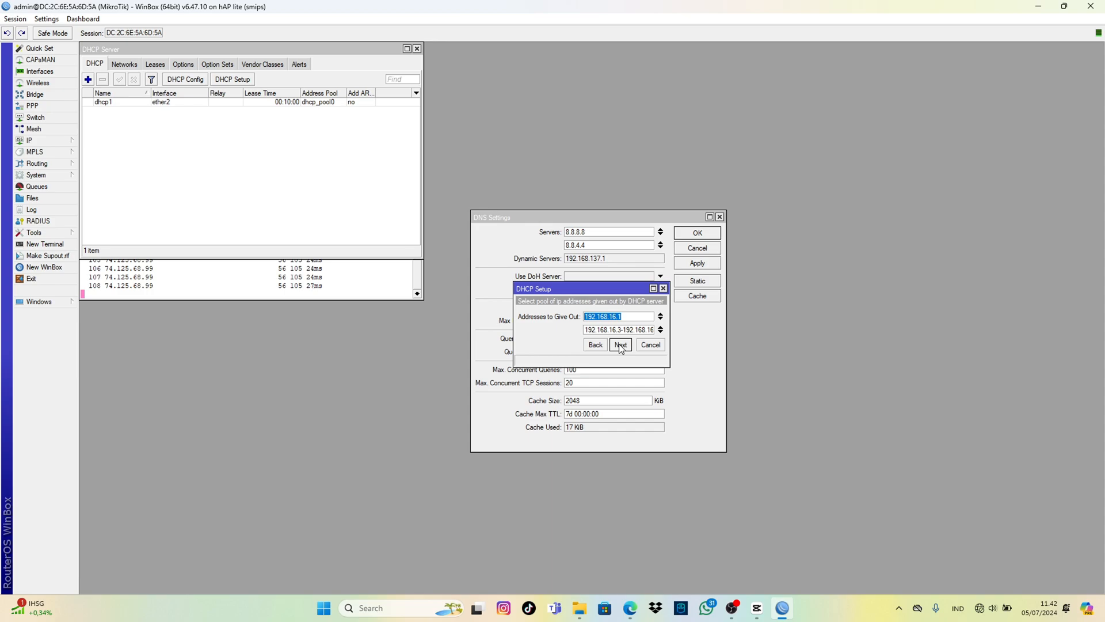
click(621, 346)
click(621, 345)
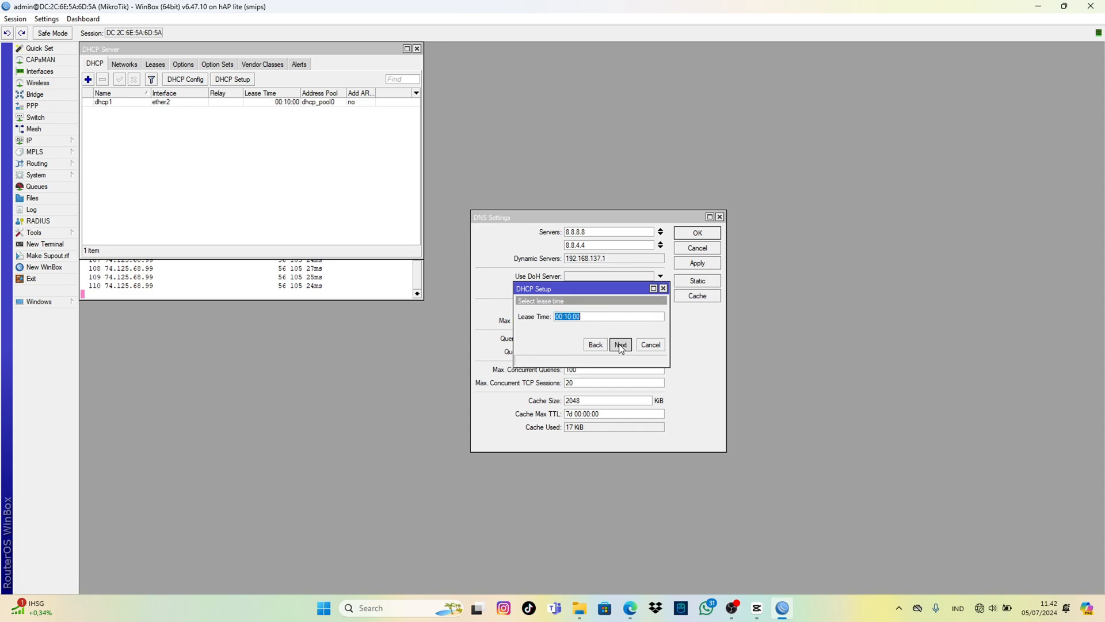
click(621, 346)
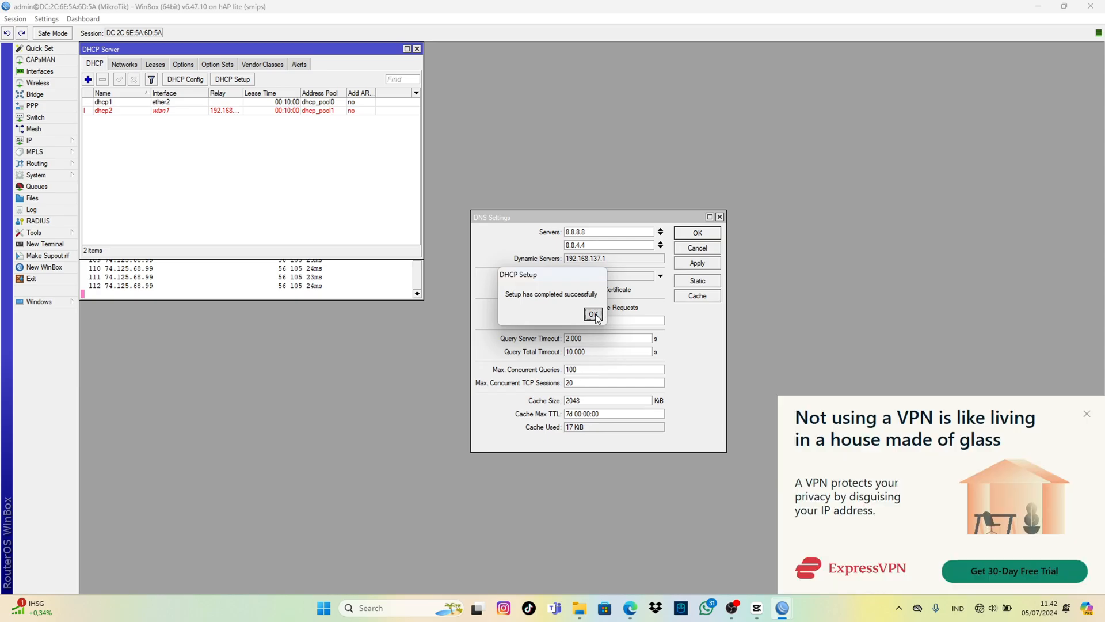
click(594, 314)
Open the firewall NAT rules and add a new srcnat rule with out interface ether1
click(54, 140)
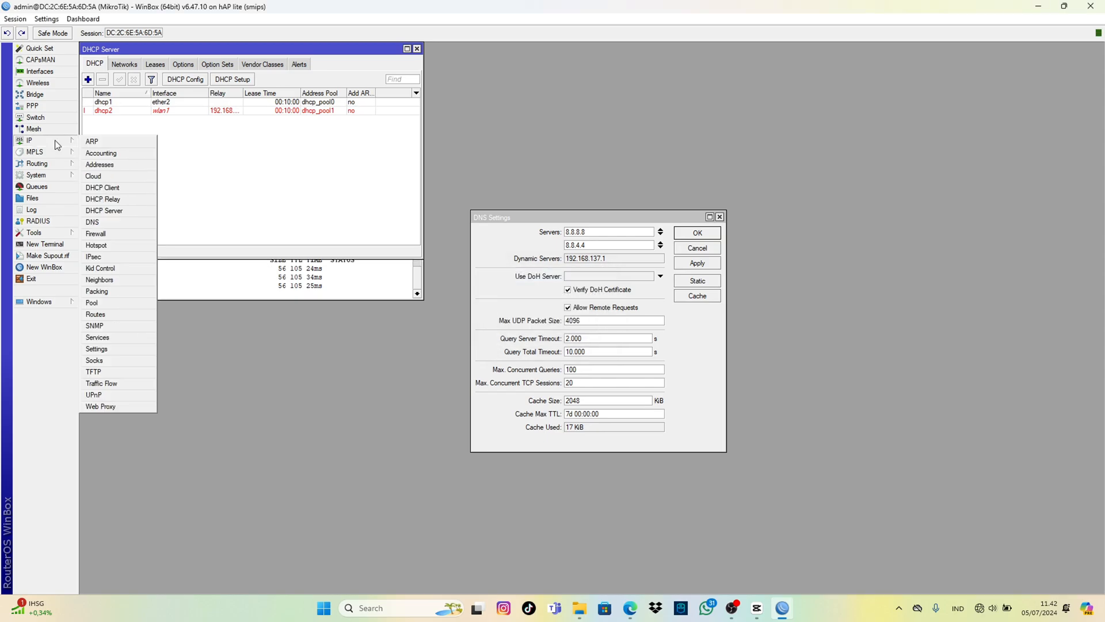
click(121, 236)
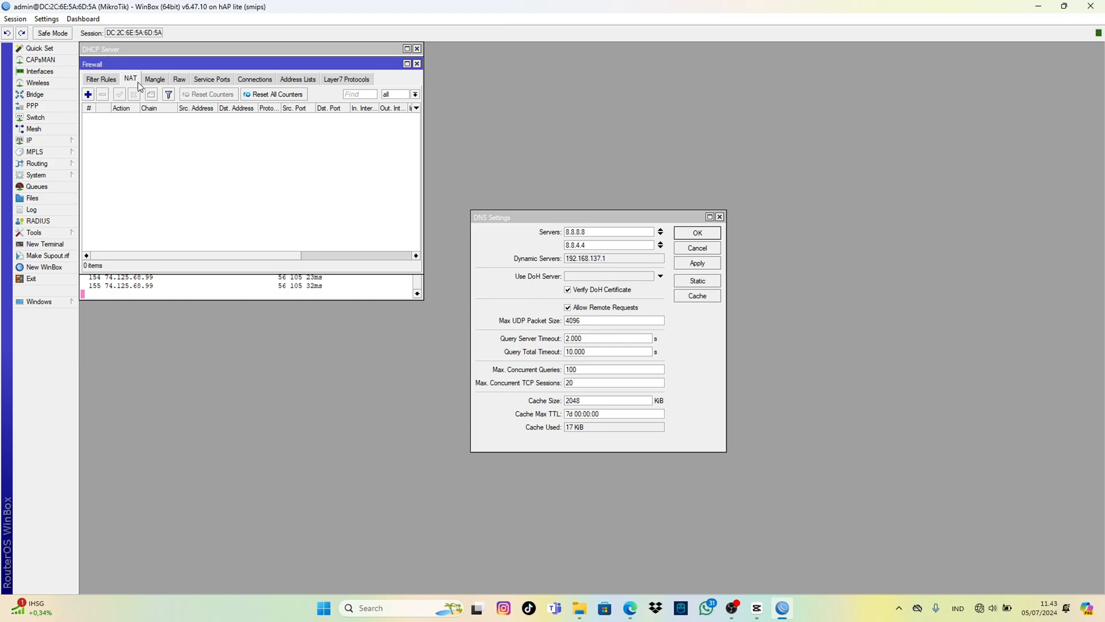
click(88, 94)
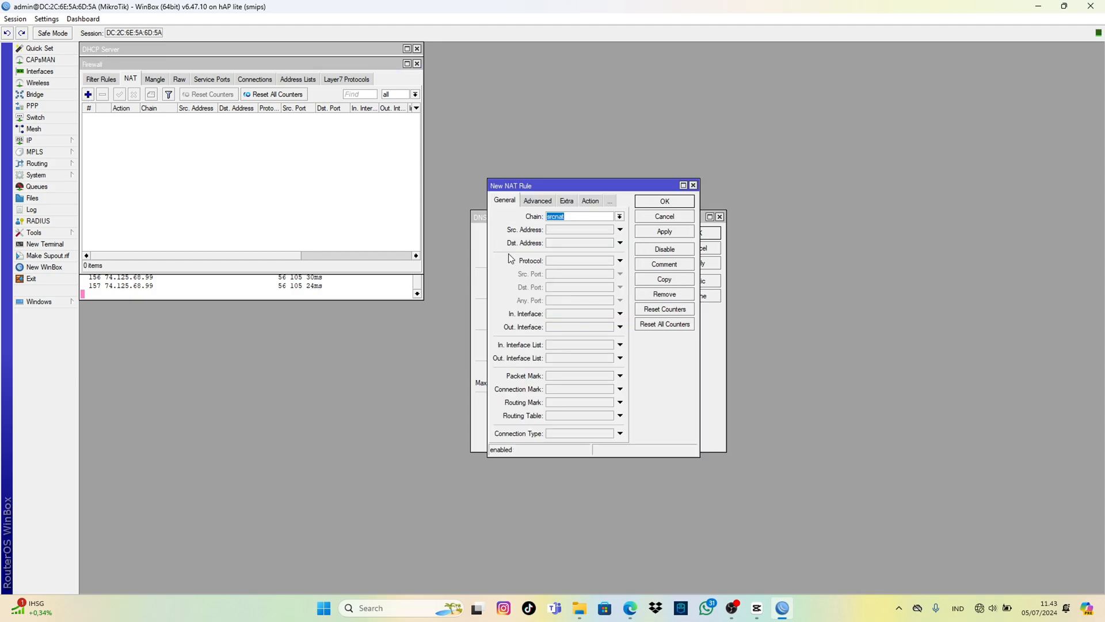
click(620, 327)
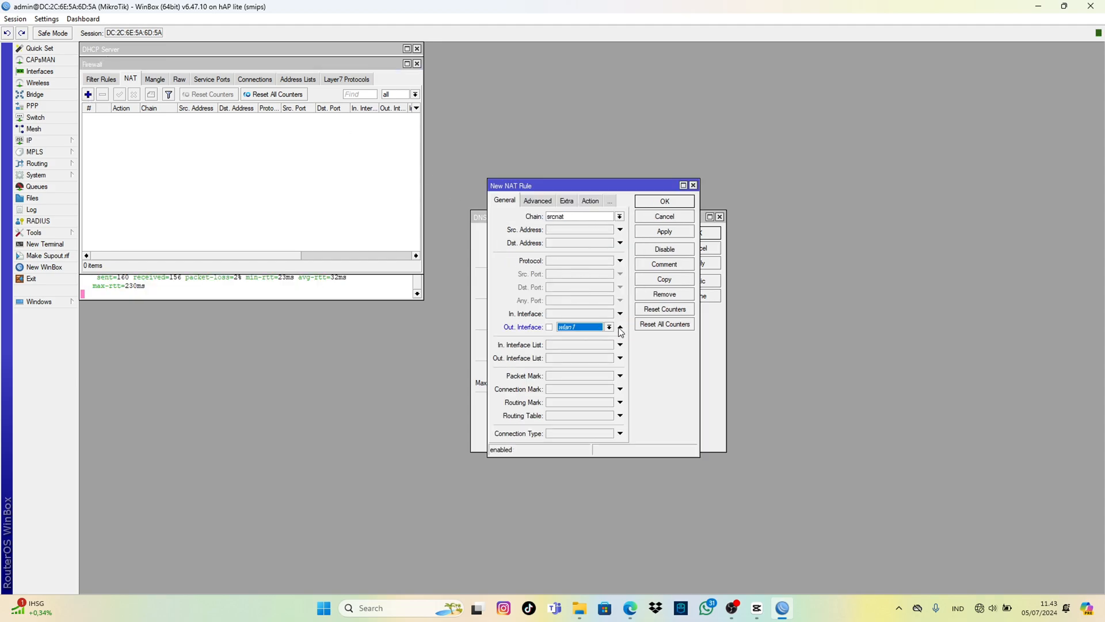
click(573, 331)
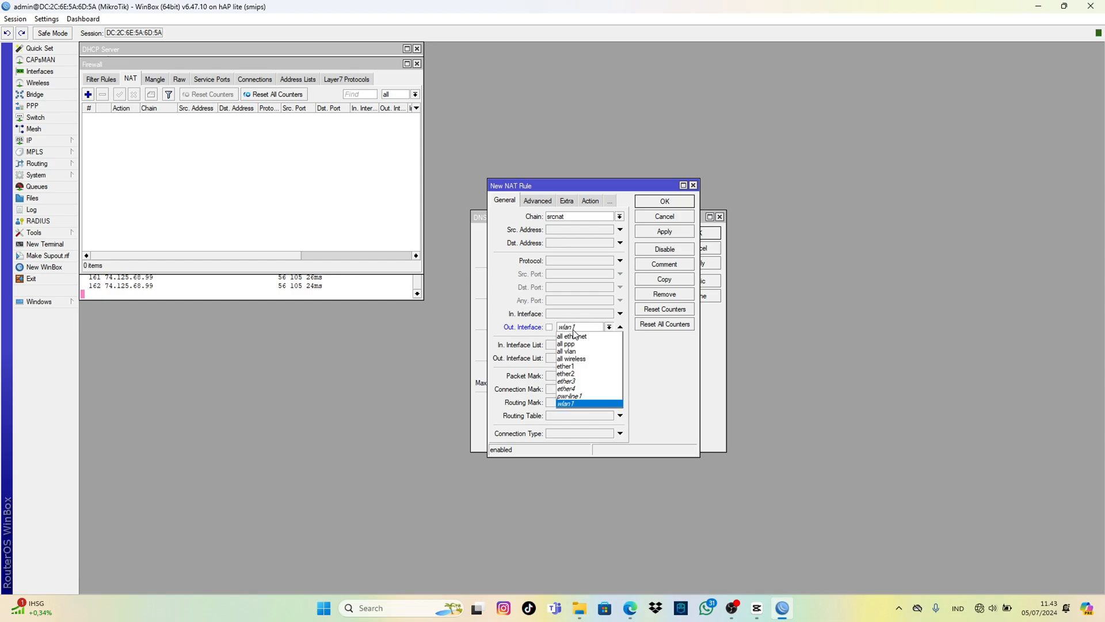
click(576, 368)
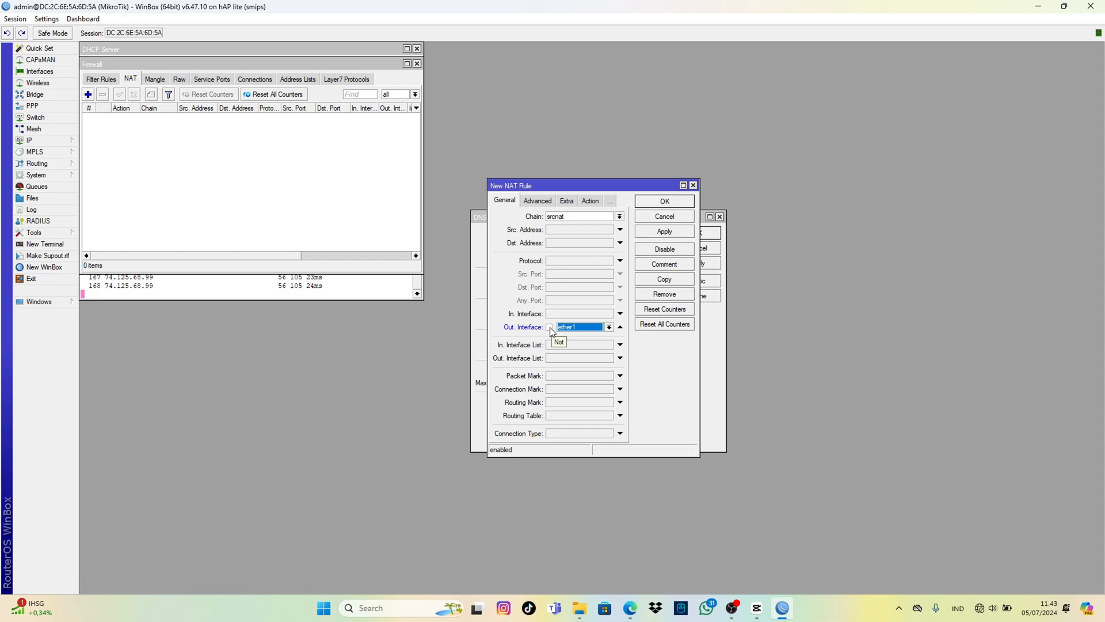
Set the new NAT rule's action to masquerade
click(590, 201)
click(592, 215)
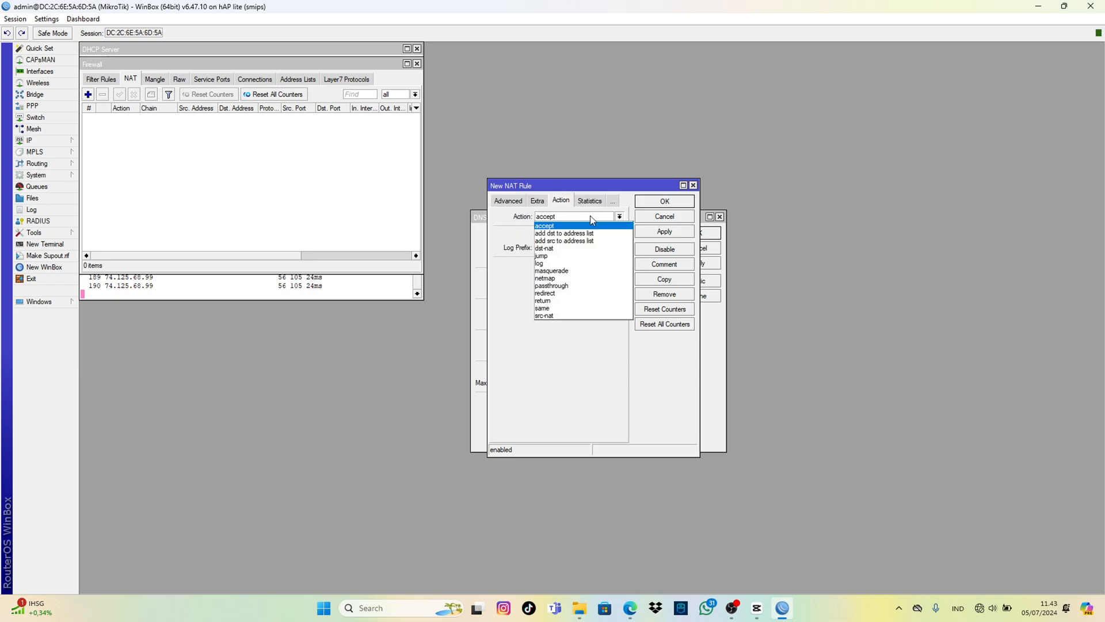
click(590, 224)
click(598, 218)
click(562, 273)
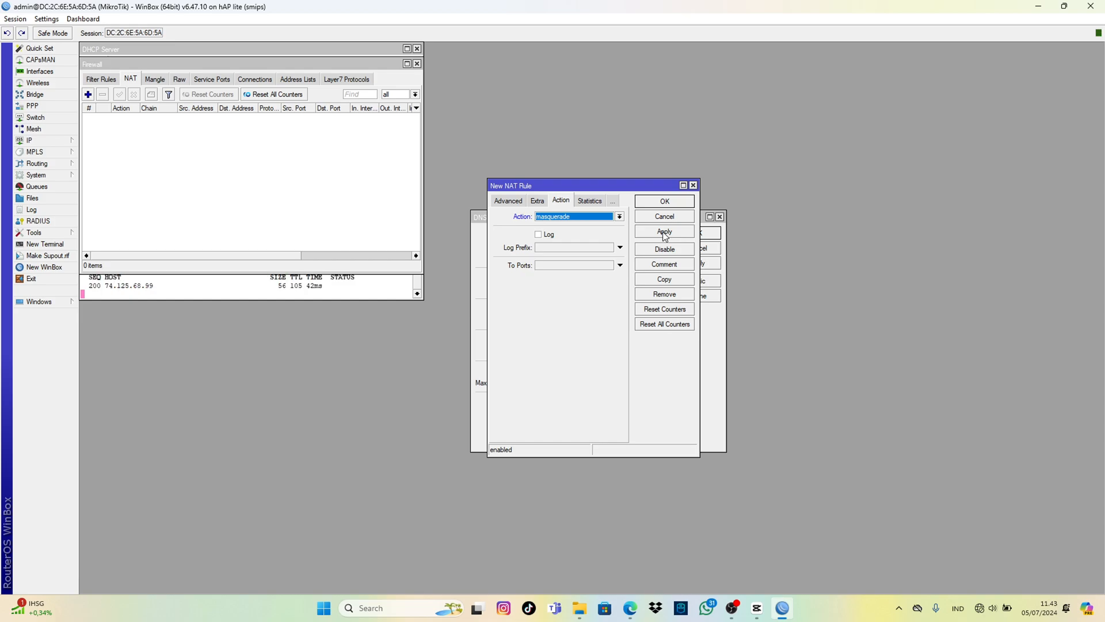
Apply and save the new srcnat masquerade rule
click(665, 236)
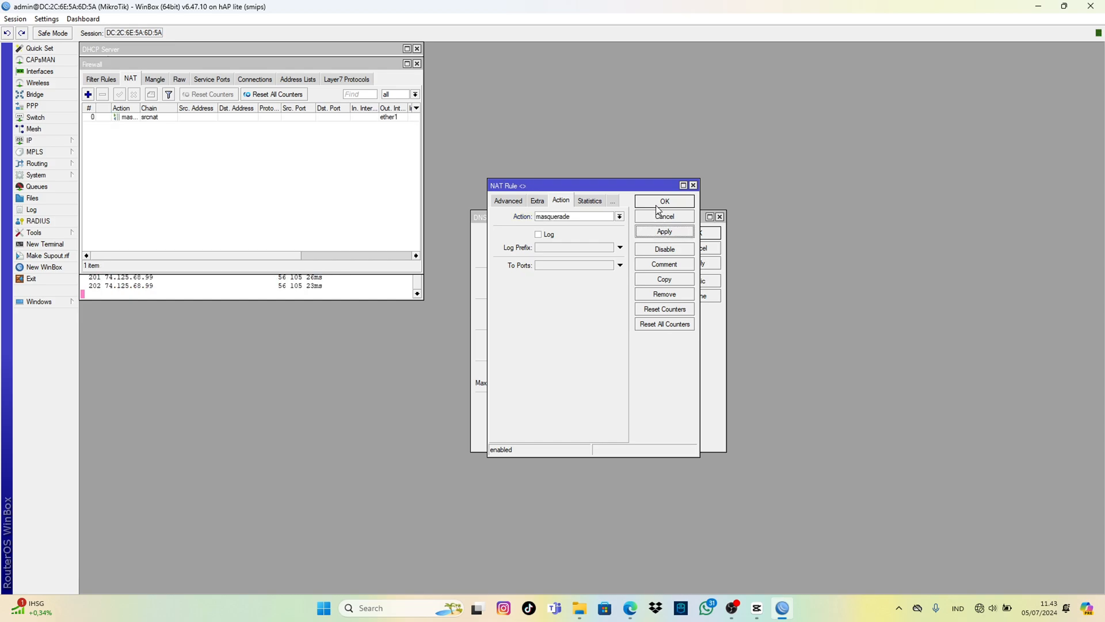
click(657, 204)
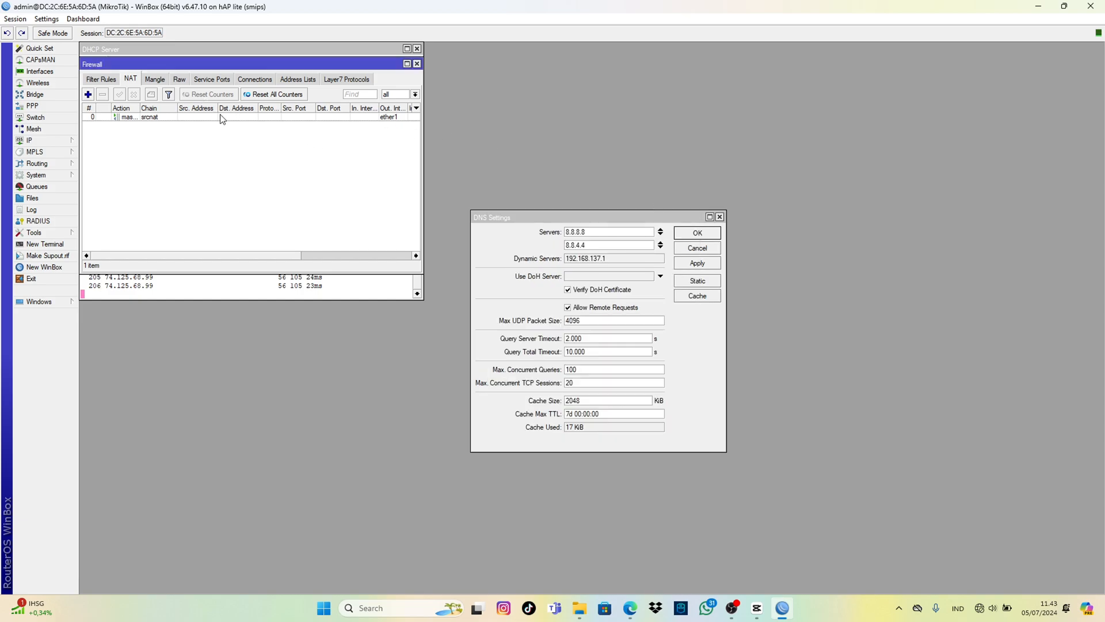
Open the Windows Control Panel's network adapter connections list
click(387, 609)
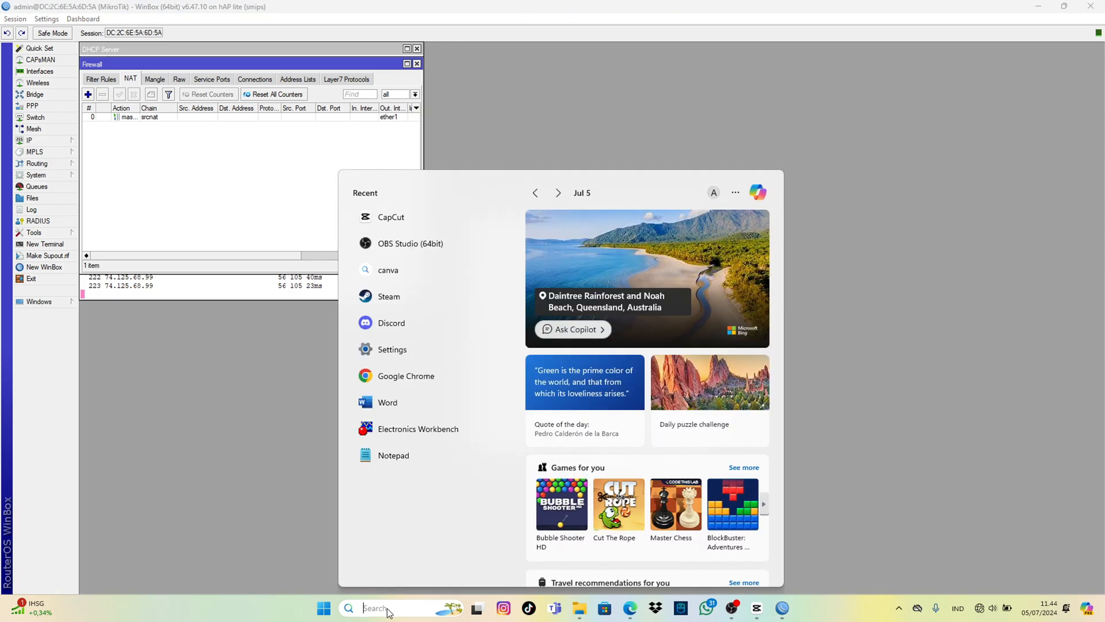
text(contr)
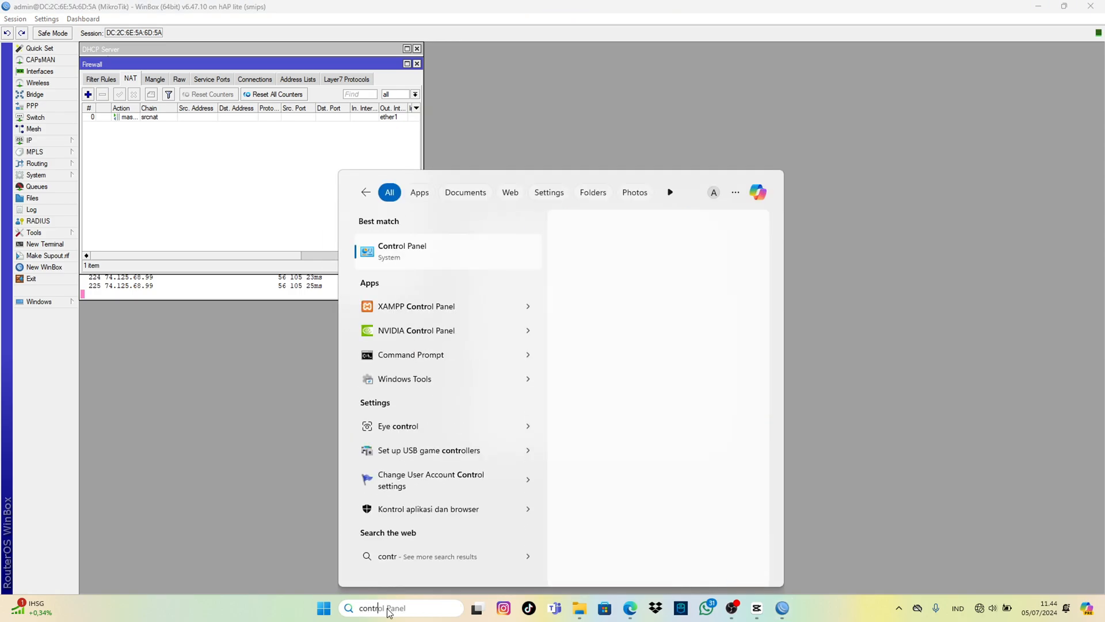
click(429, 260)
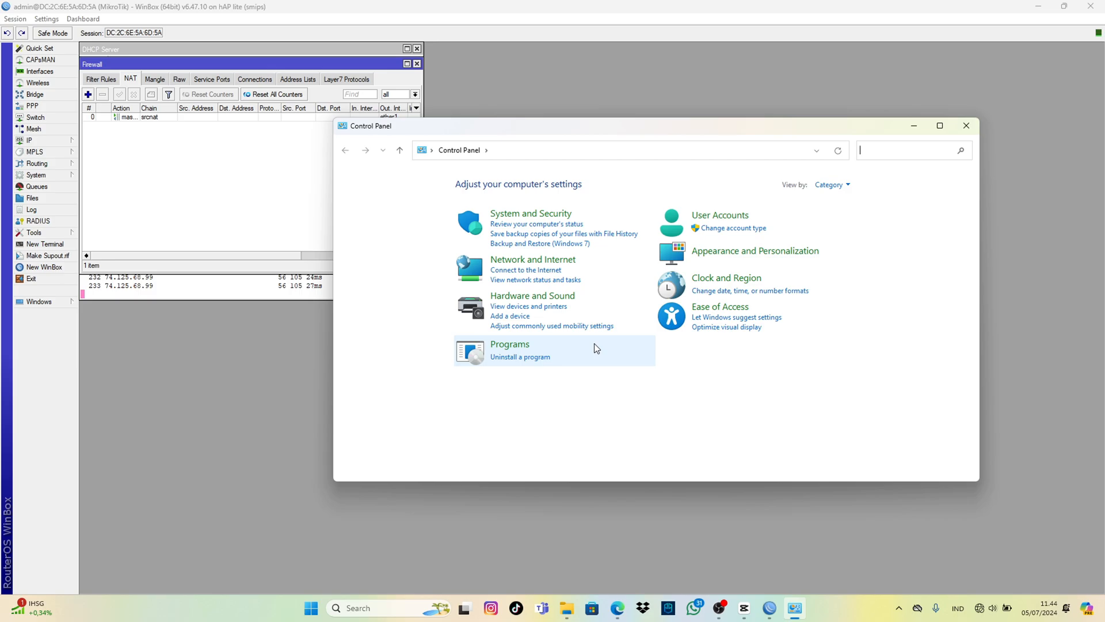
click(543, 263)
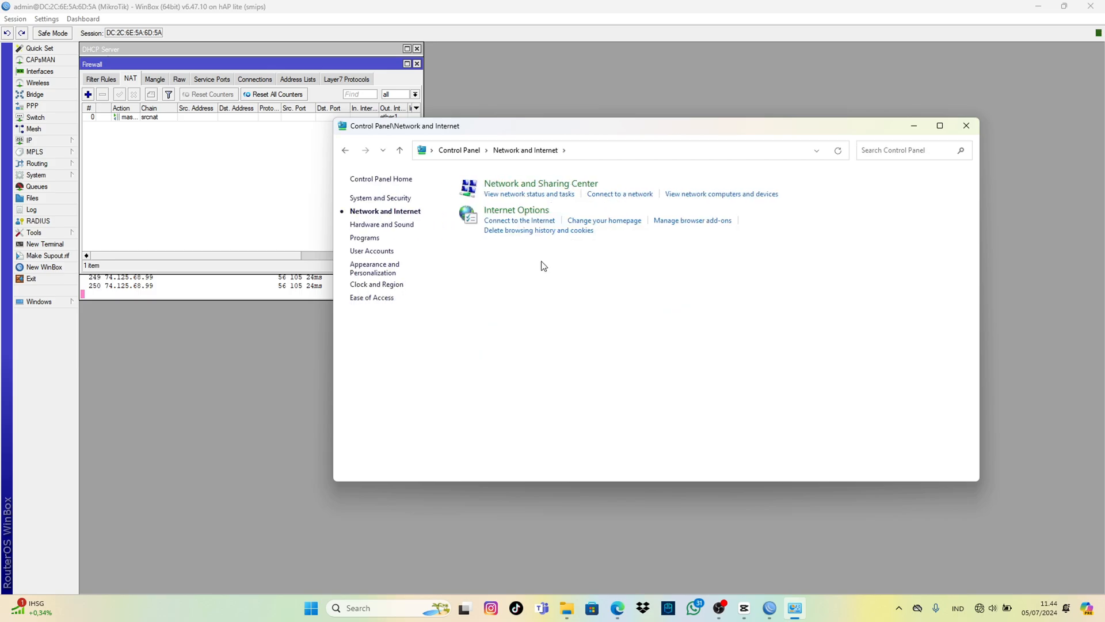
click(512, 184)
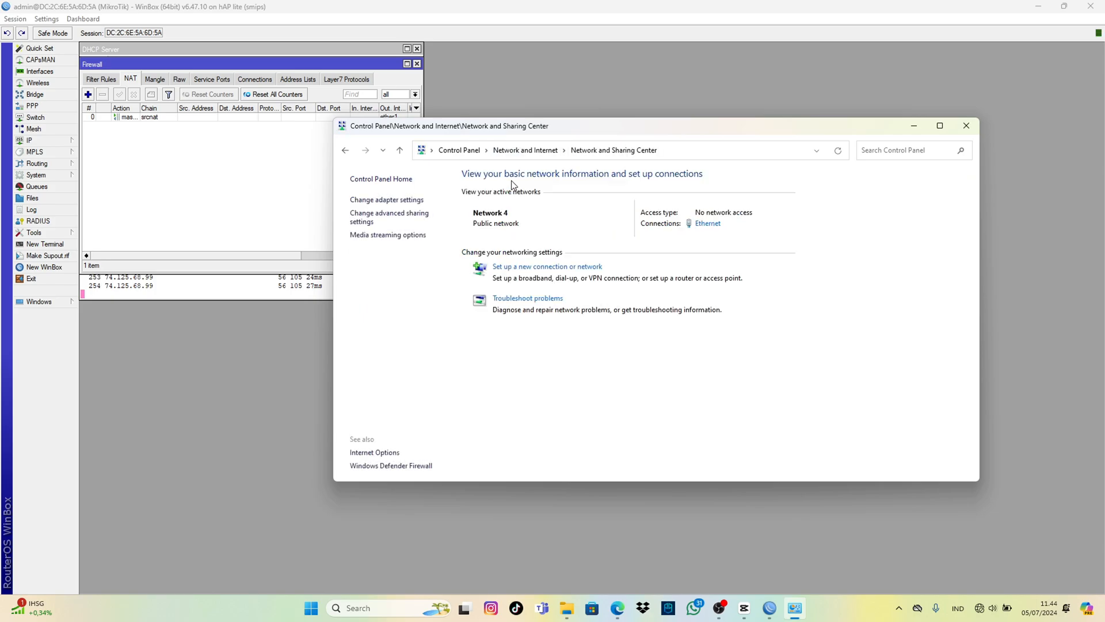
click(405, 202)
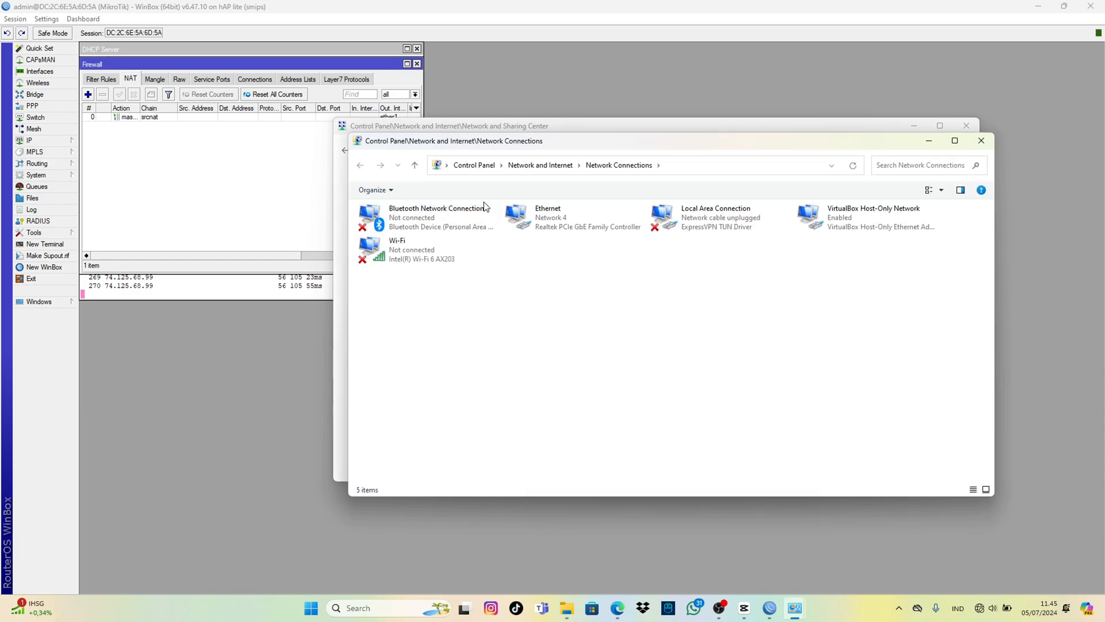
Disable and re-enable the Ethernet adapter to renew its connection
click(539, 221)
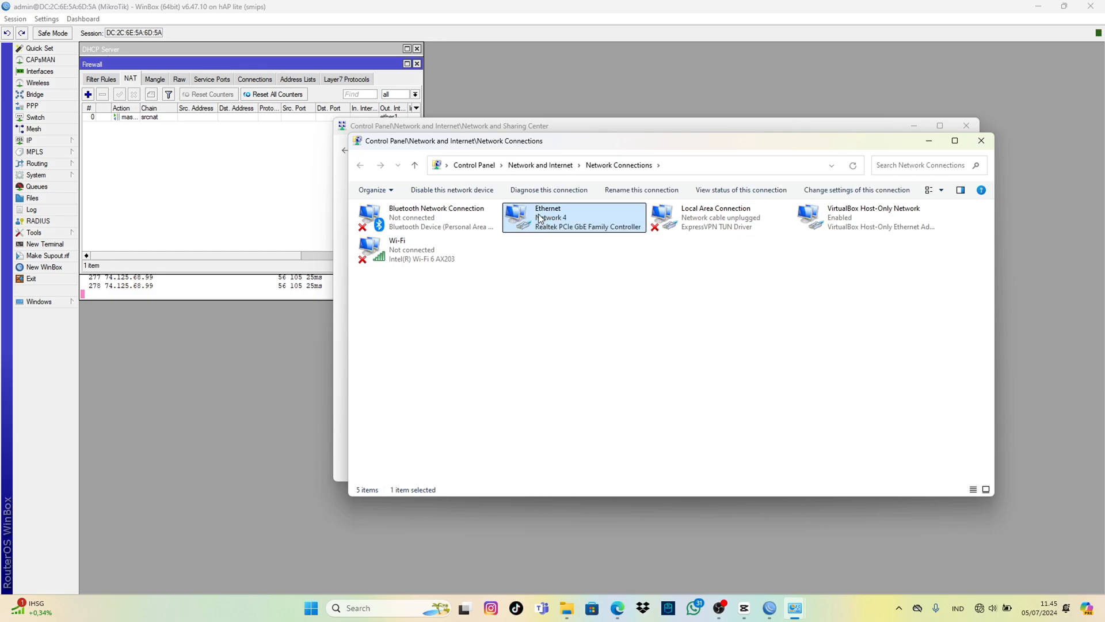
right_click(539, 219)
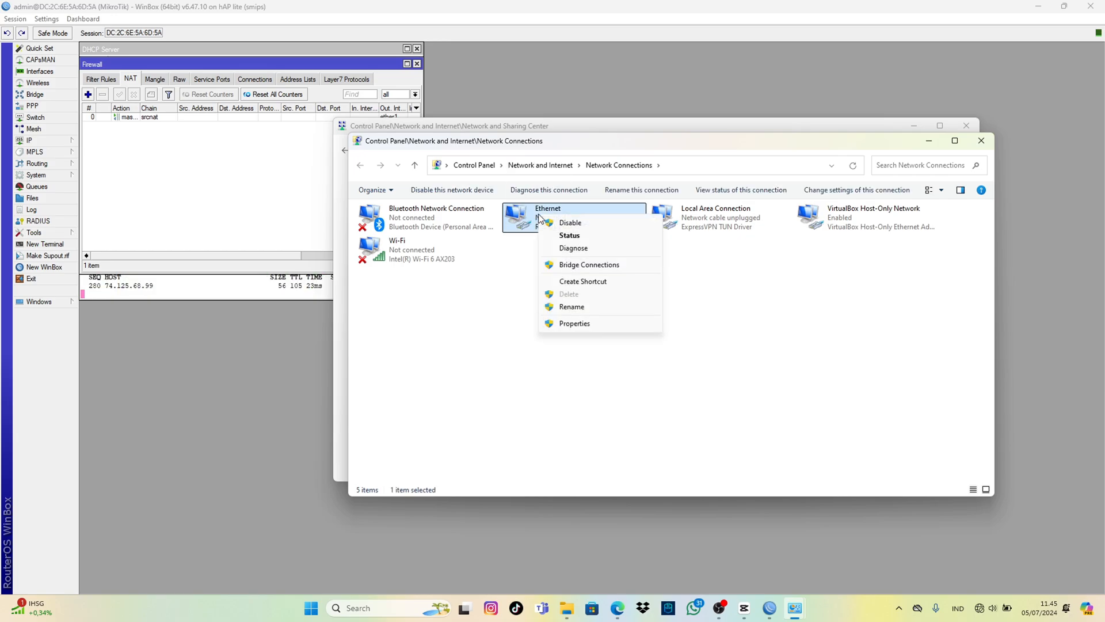
click(590, 227)
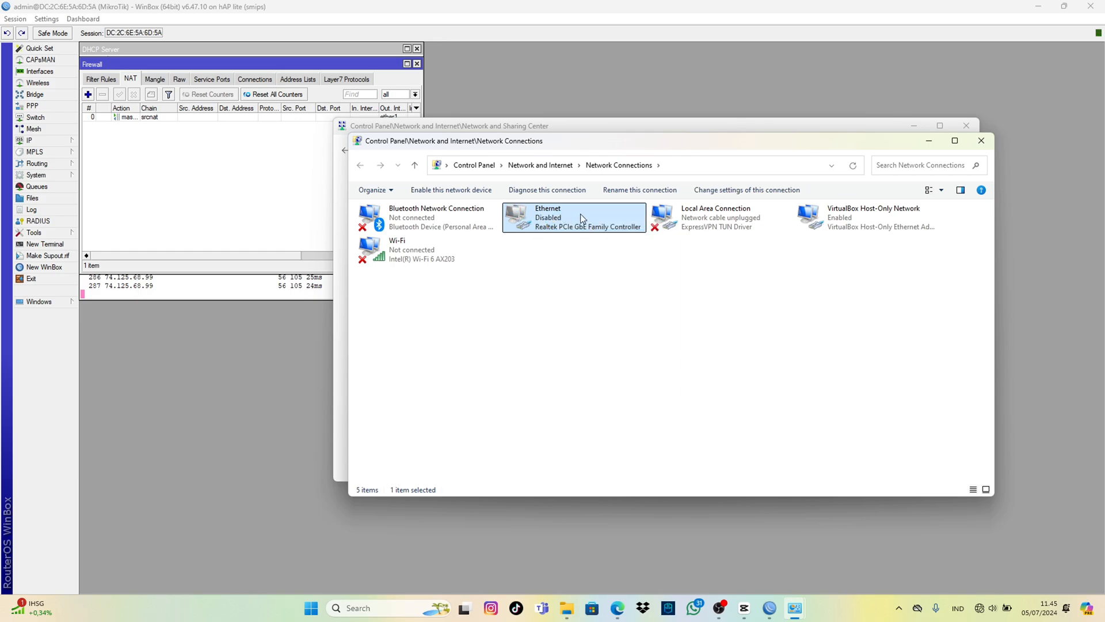
right_click(580, 213)
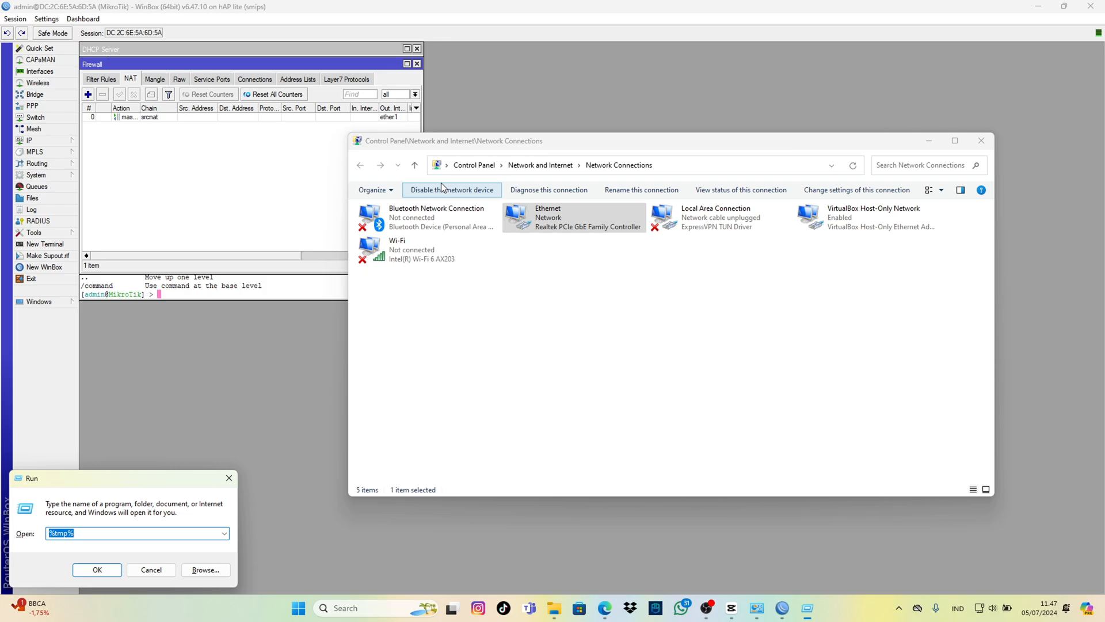
key(BackSpace)
text(c)
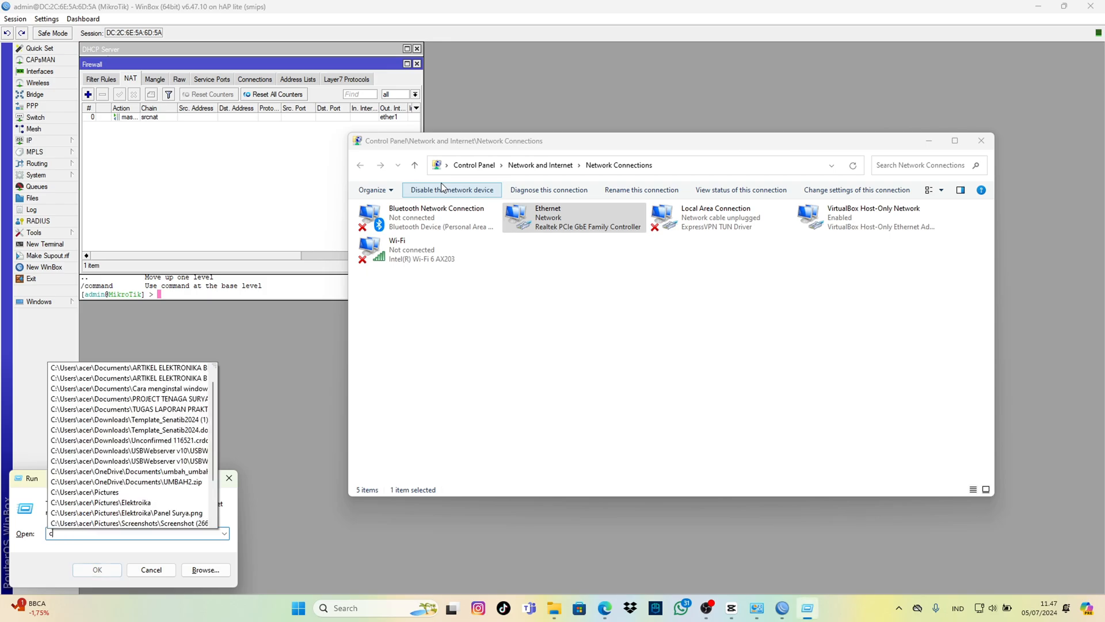
text(md)
key(Return)
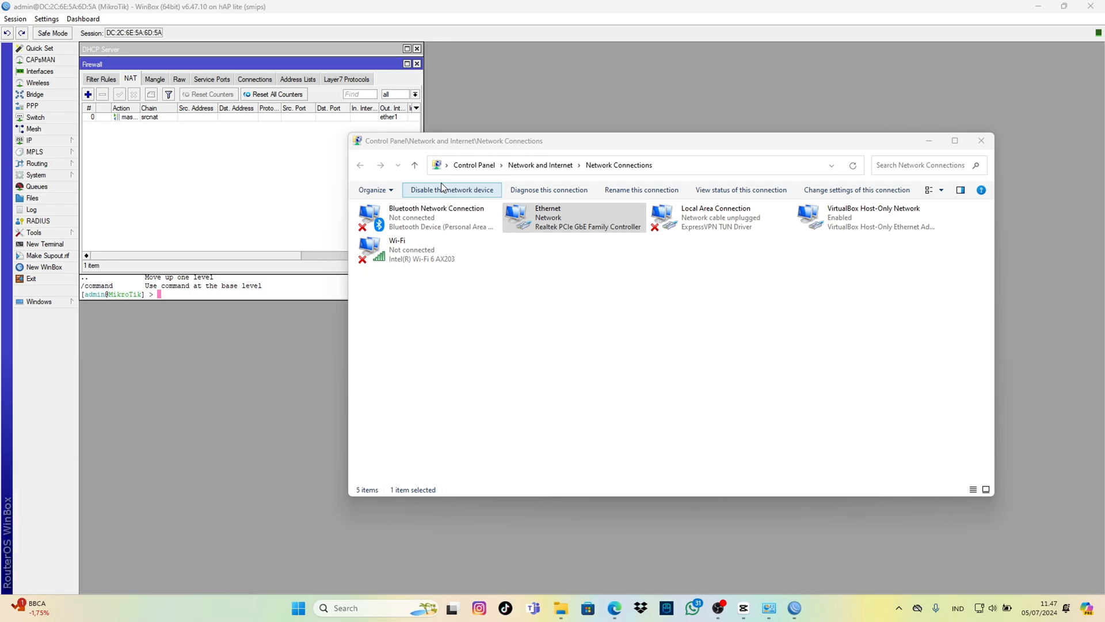
text(p)
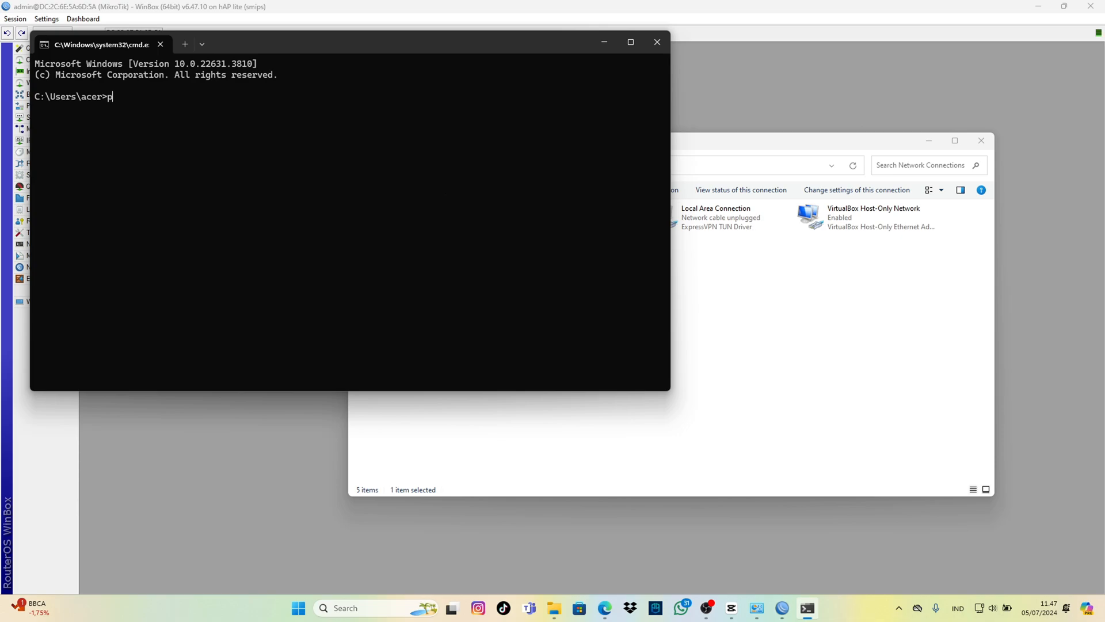
text(ing www.google.com)
key(Return)
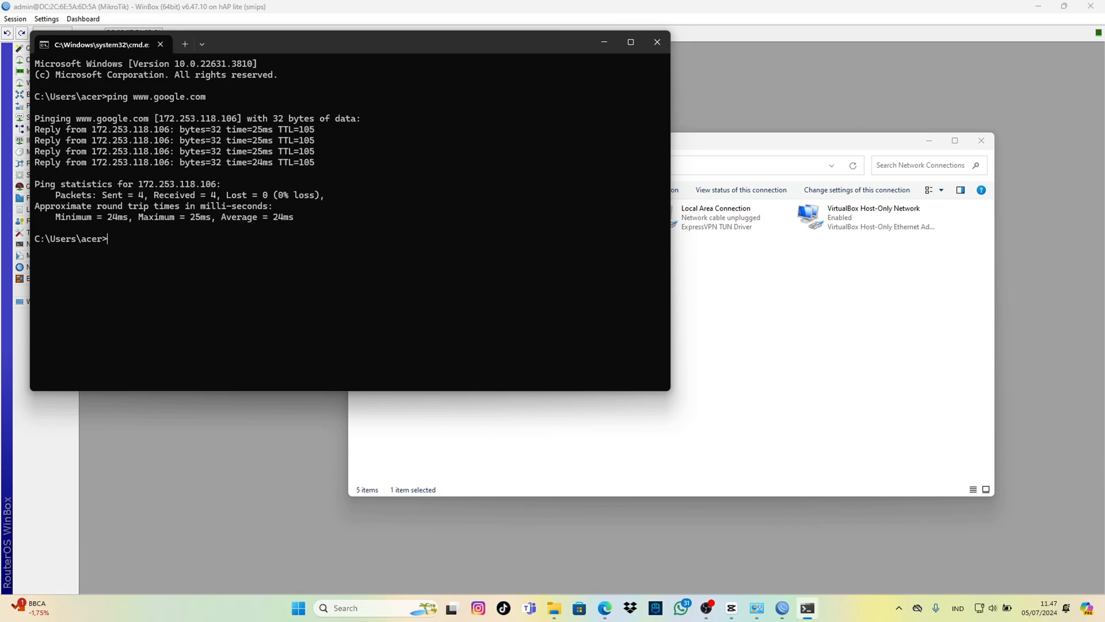
Open a new browser tab and load YouTube to confirm browsing works
click(610, 609)
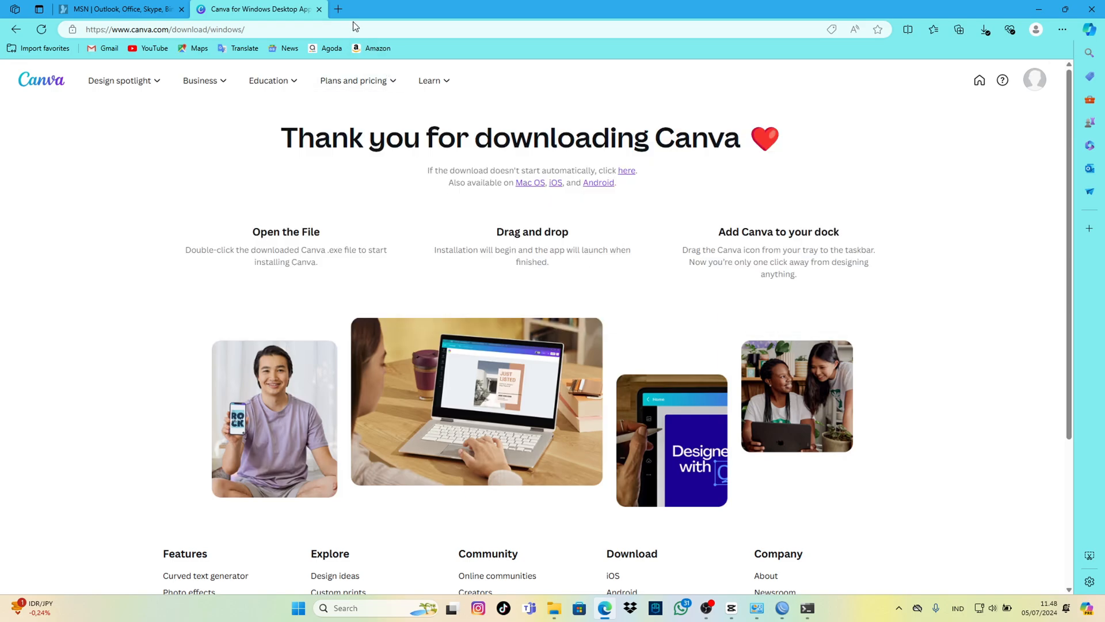
click(338, 9)
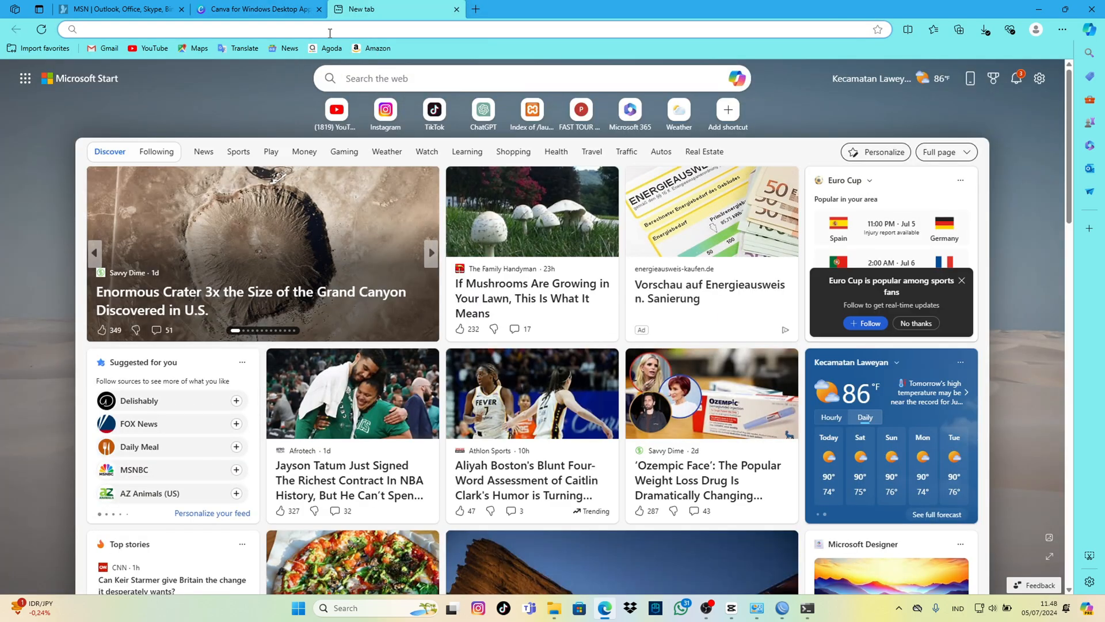
text(y)
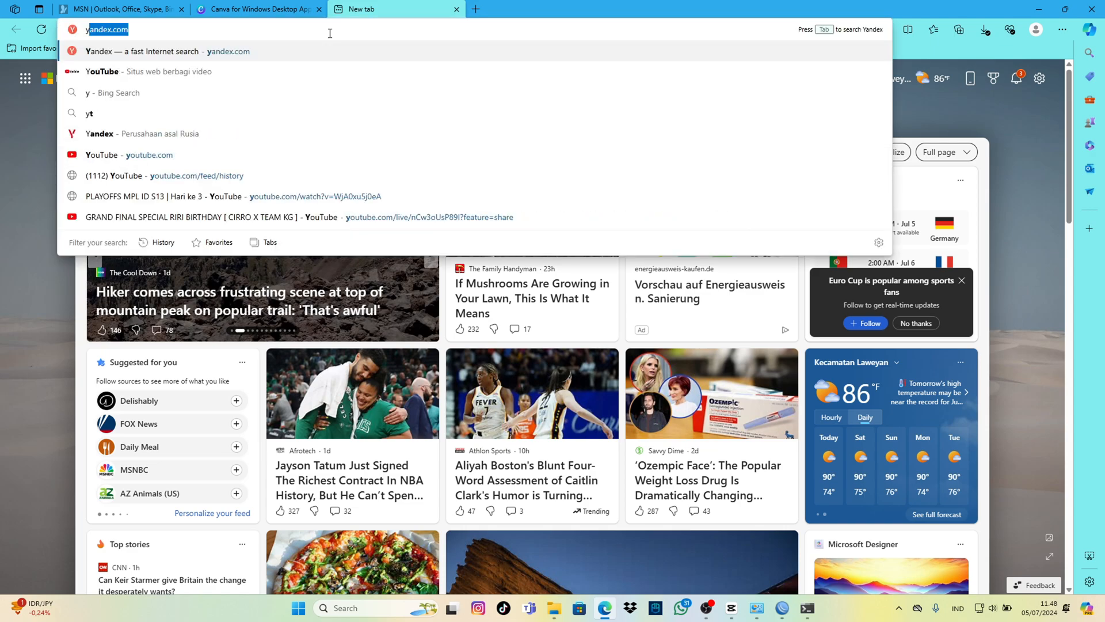
click(196, 74)
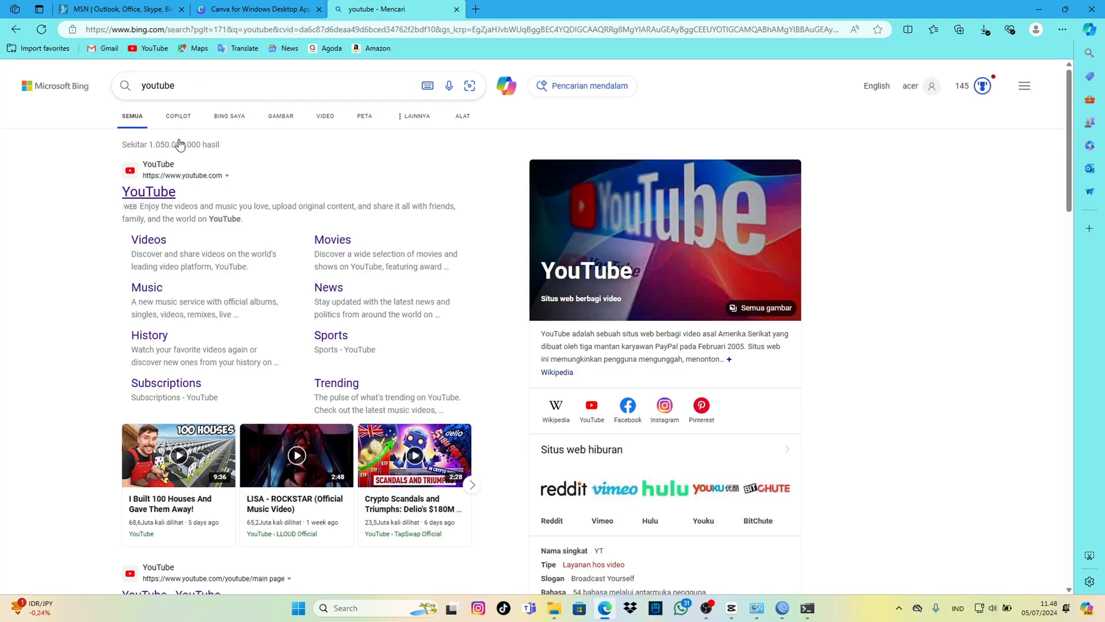
click(171, 188)
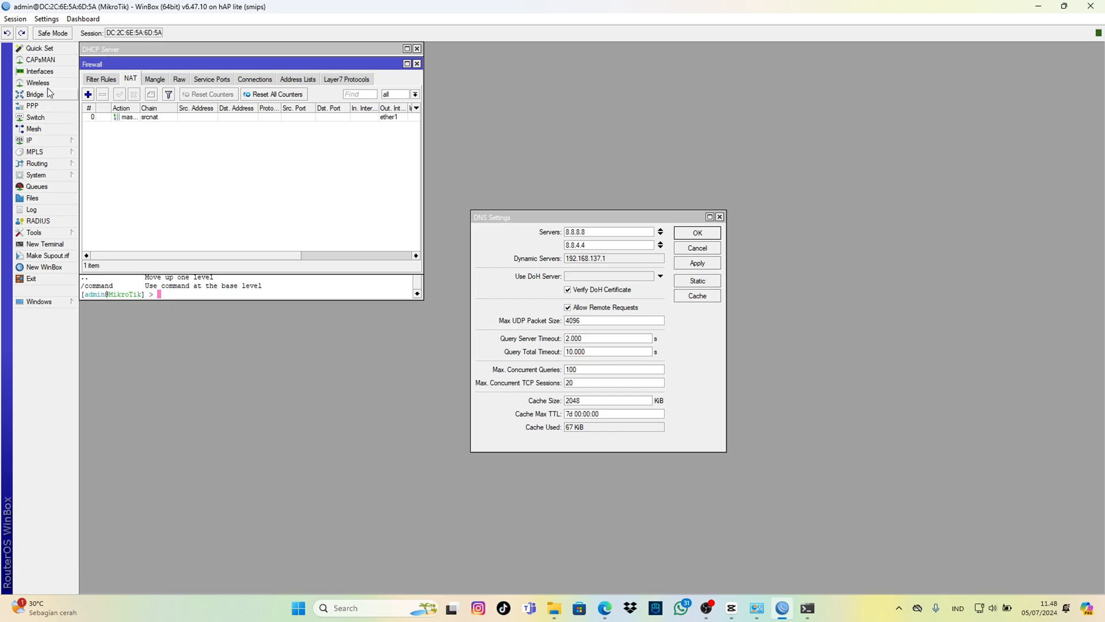
Open the interface list in WinBox and enable the wlan1 interface
click(42, 74)
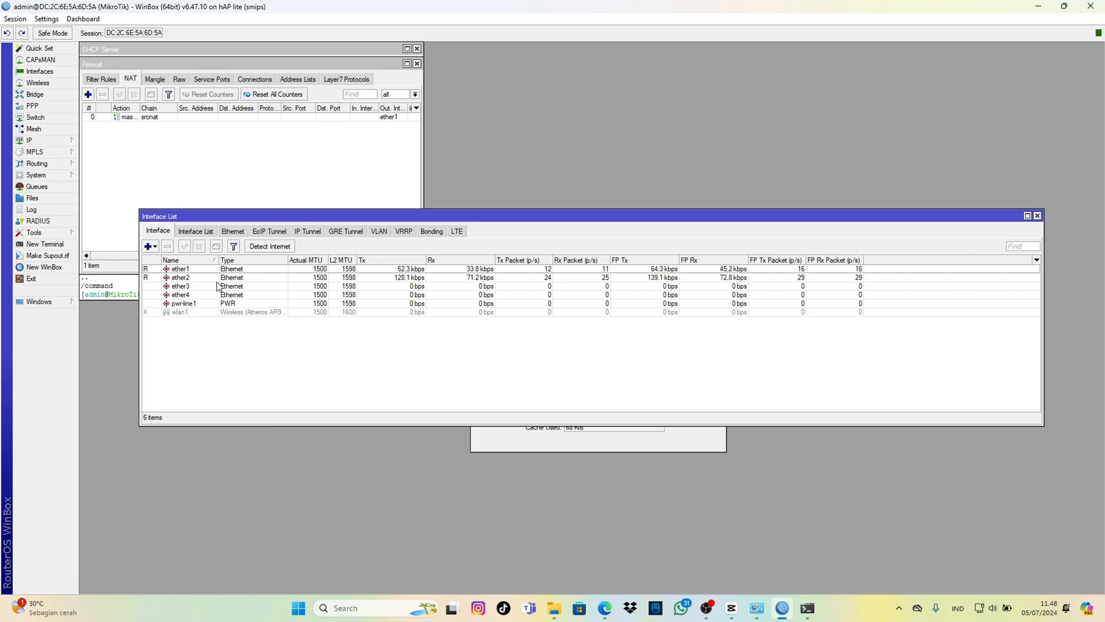
click(198, 314)
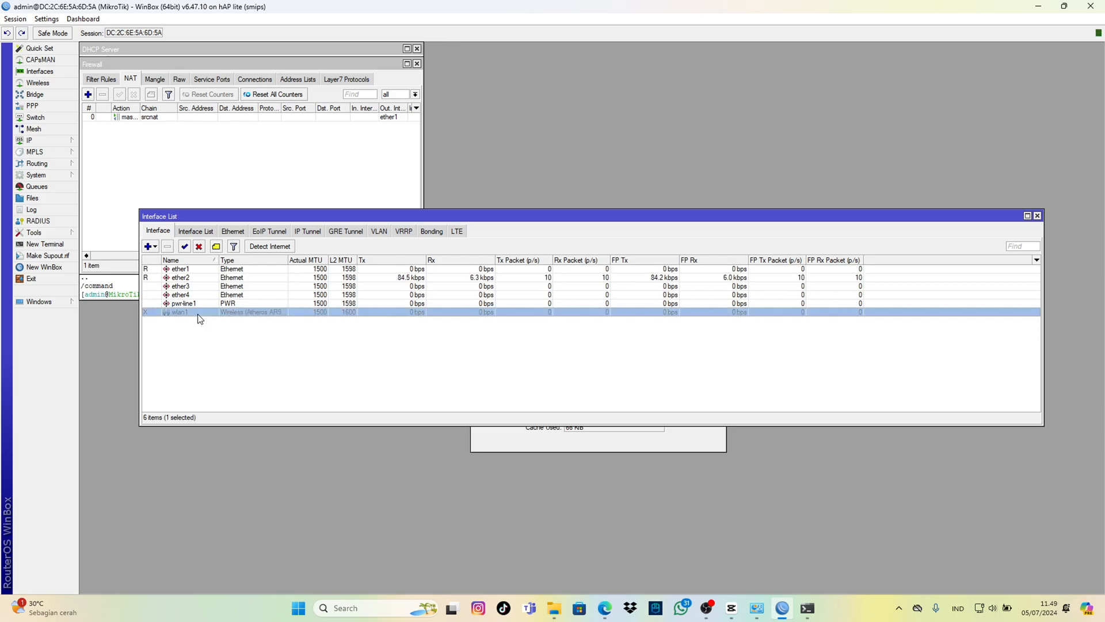
click(186, 246)
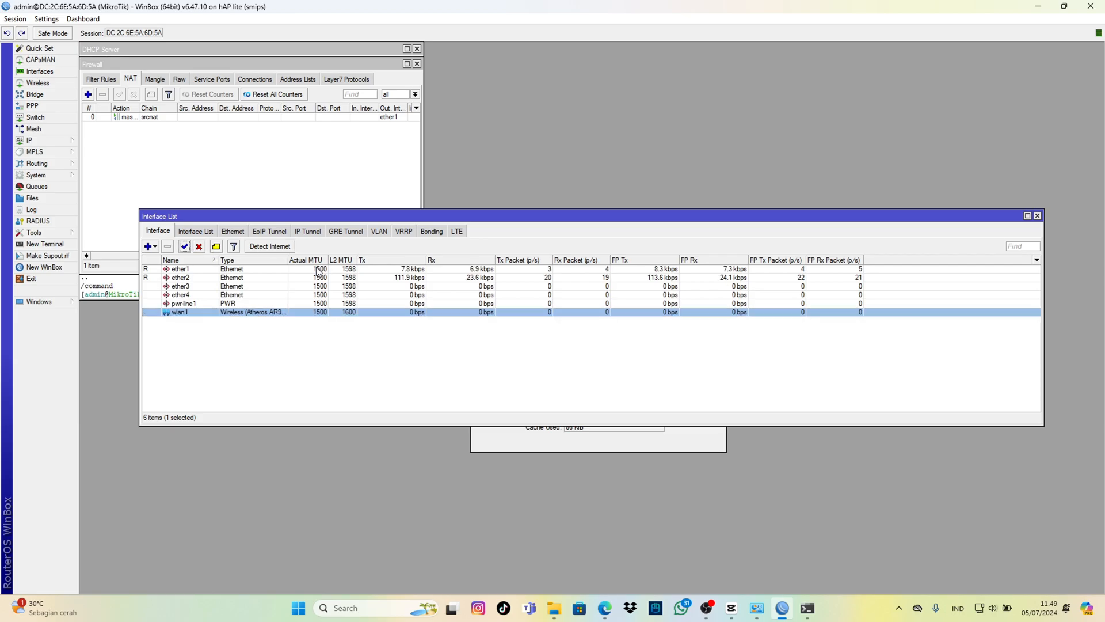
Set wlan1's wireless mode to ap bridge and its SSID to YANNNNNNNNNNNNNNNNNNNNNN, then apply
double_click(275, 314)
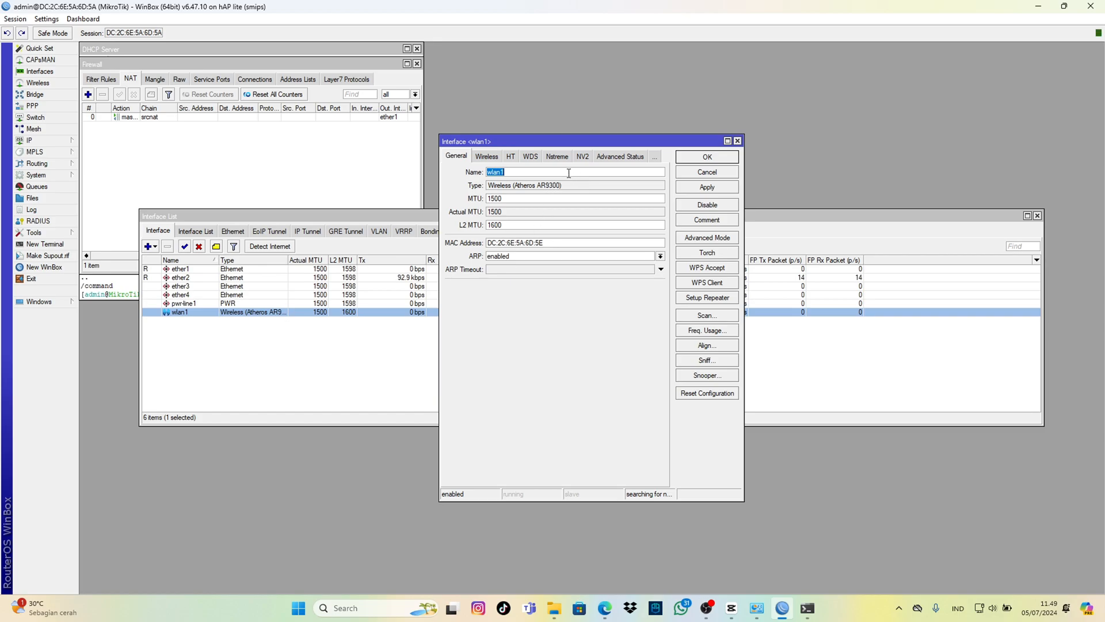
click(488, 156)
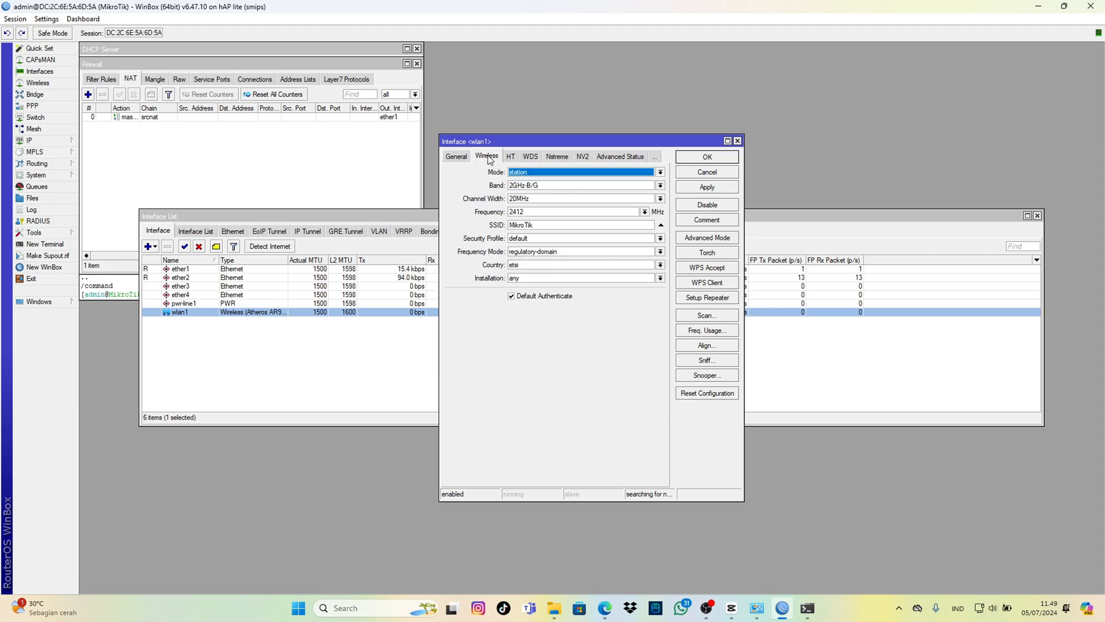
click(545, 173)
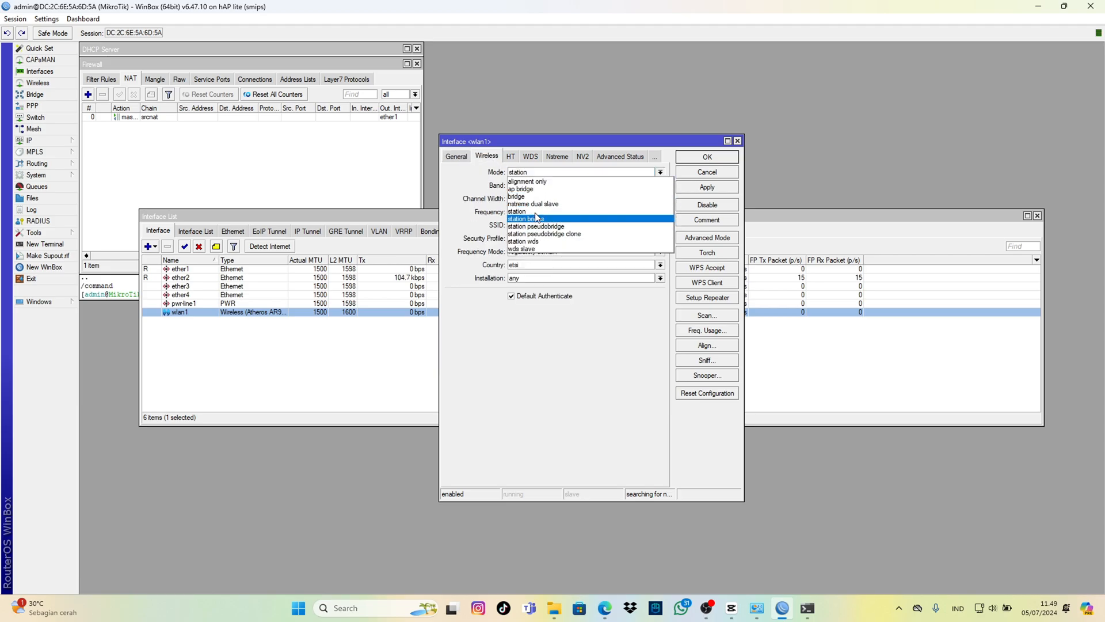
click(527, 190)
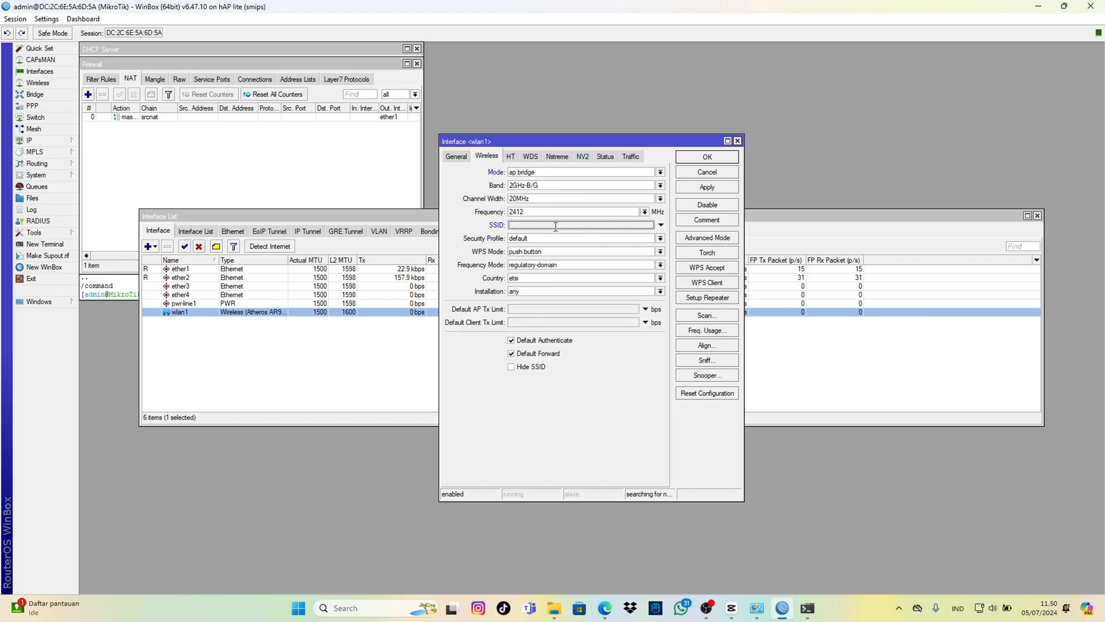
click(555, 225)
text(Y)
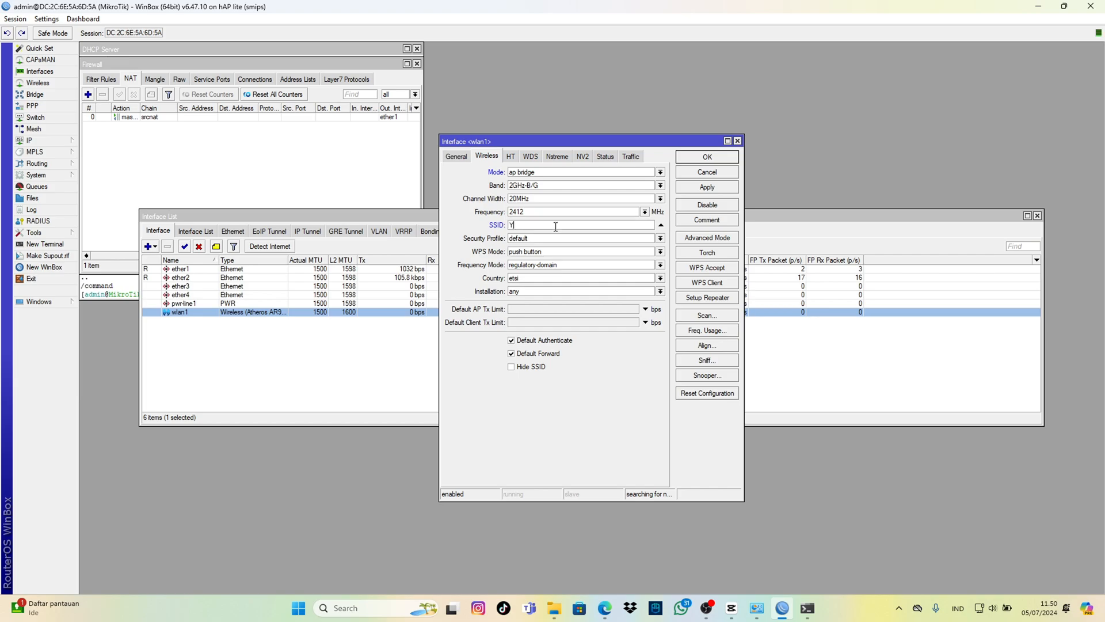
text(ANNNNNNNNNNNNNNNNNNNNNN)
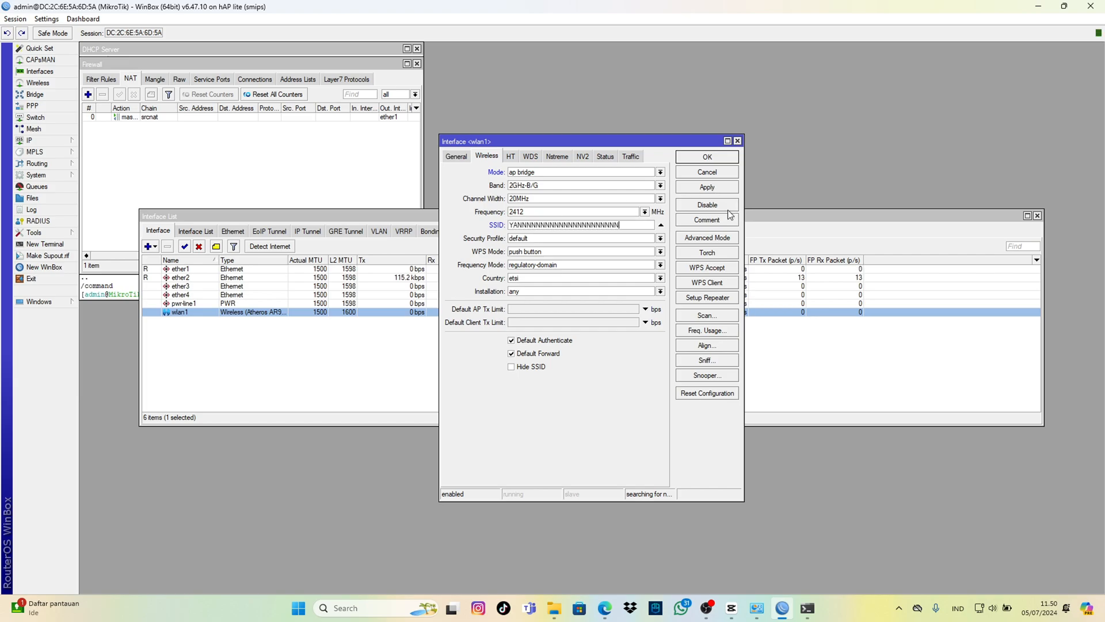
click(725, 188)
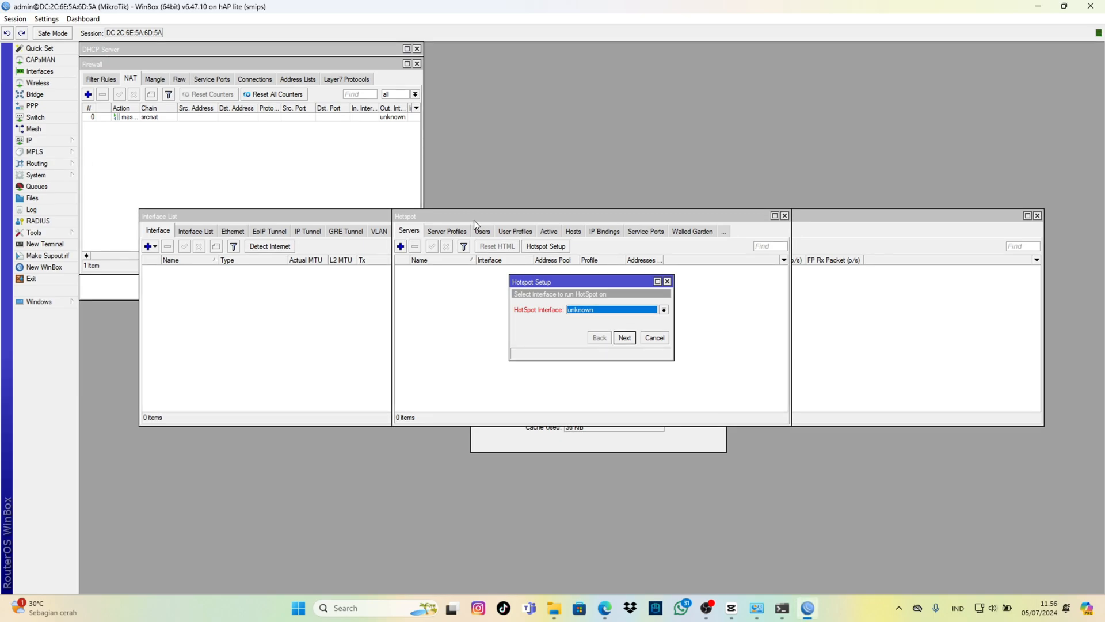
Step through Hotspot Setup on wlan1 with local address 10.5.50.1/24, masquerade, pool 10.5.50.2-10.5.50.254 and DNS 8.8.8.8, 8.8.4.4
click(626, 340)
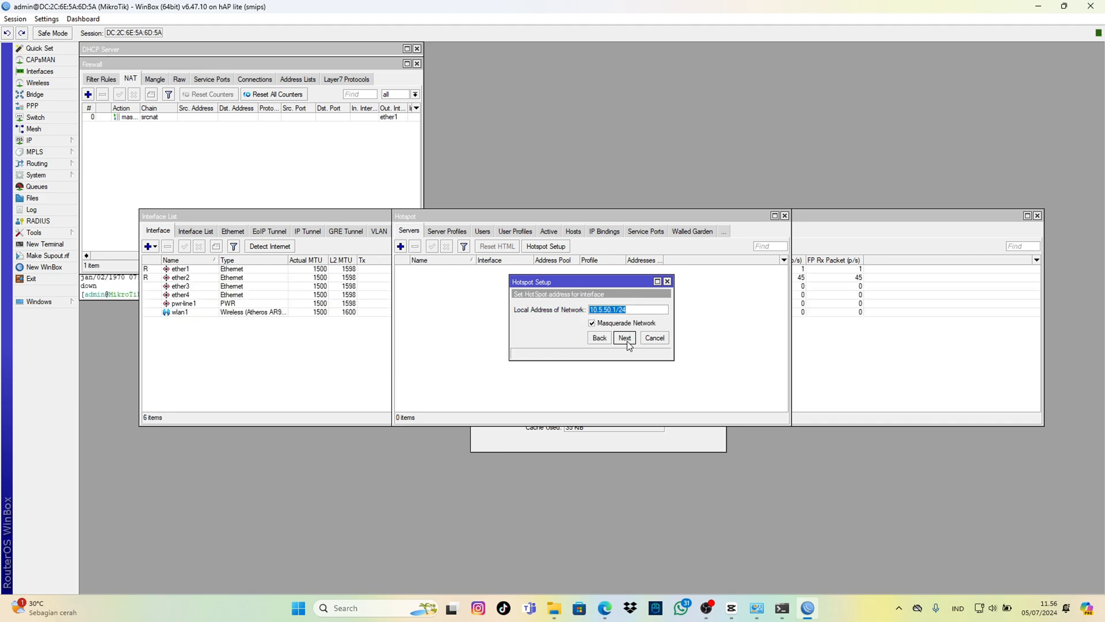
click(625, 340)
click(627, 340)
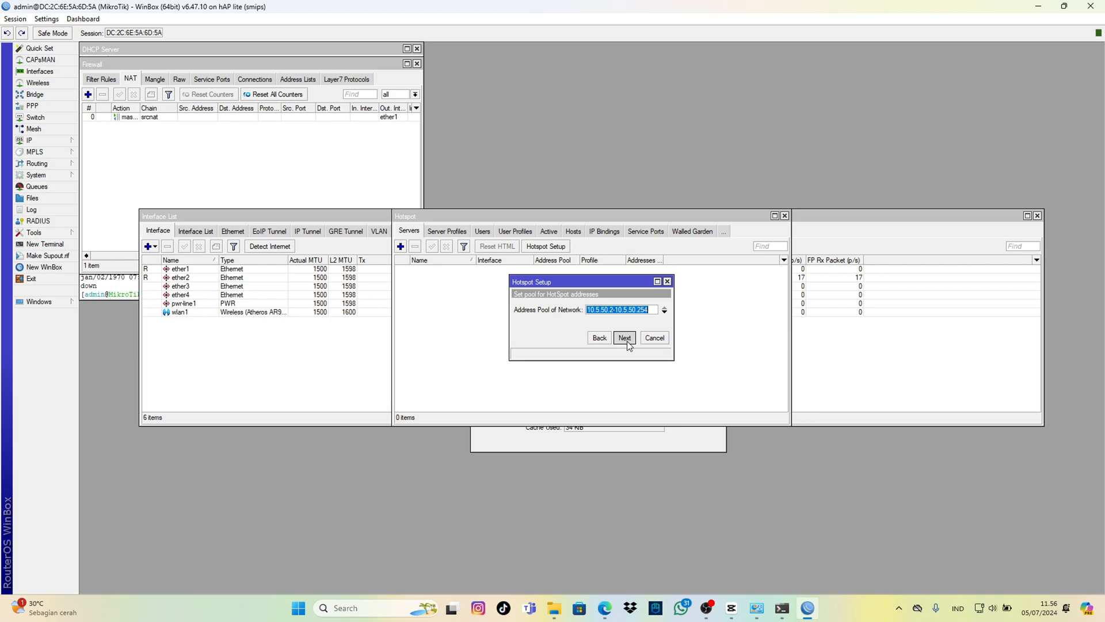
click(626, 340)
click(627, 340)
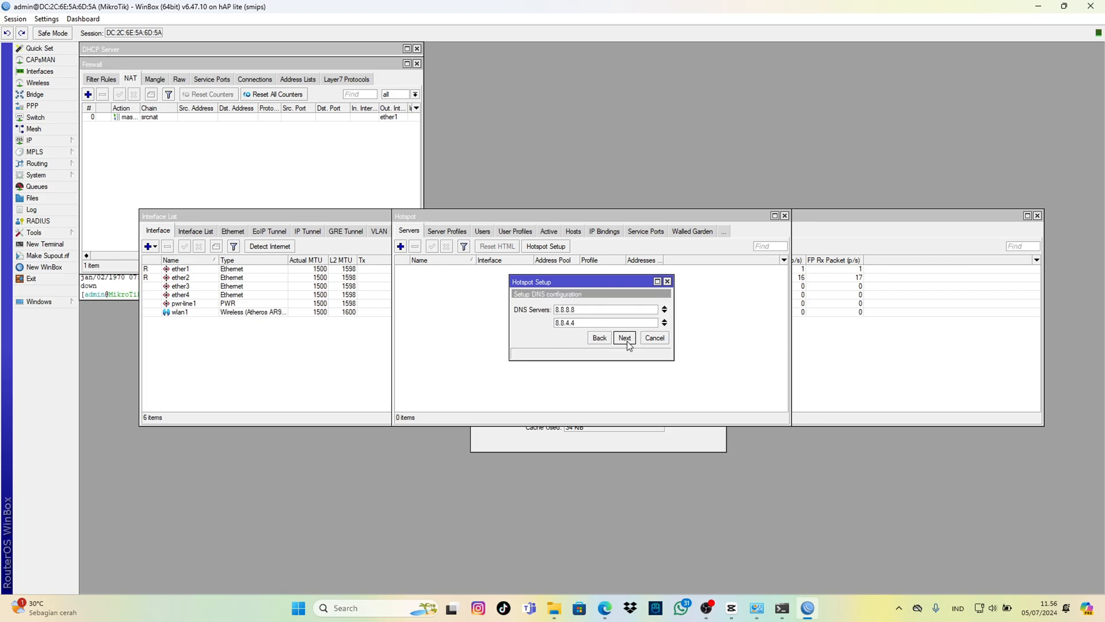
click(626, 340)
click(626, 340)
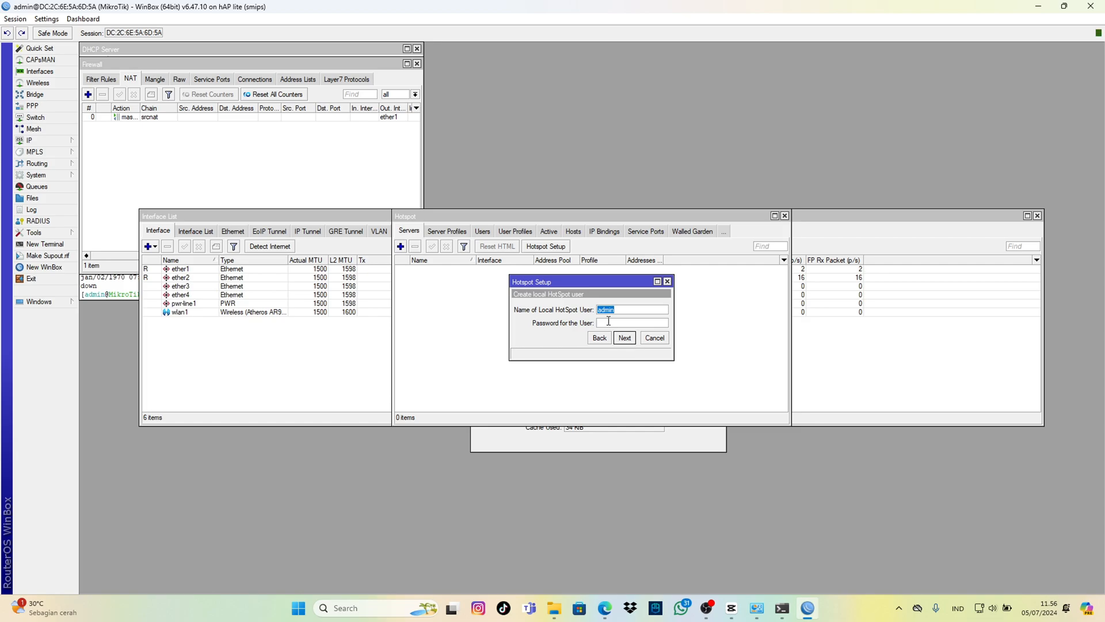
Create the local hotspot user with a username and password, finish the wizard and close the completion message
click(621, 309)
key(BackSpace)
key(BackSpace)
key(BackSpace)
key(BackSpace)
key(BackSpace)
key(Caps_Lock)
click(627, 341)
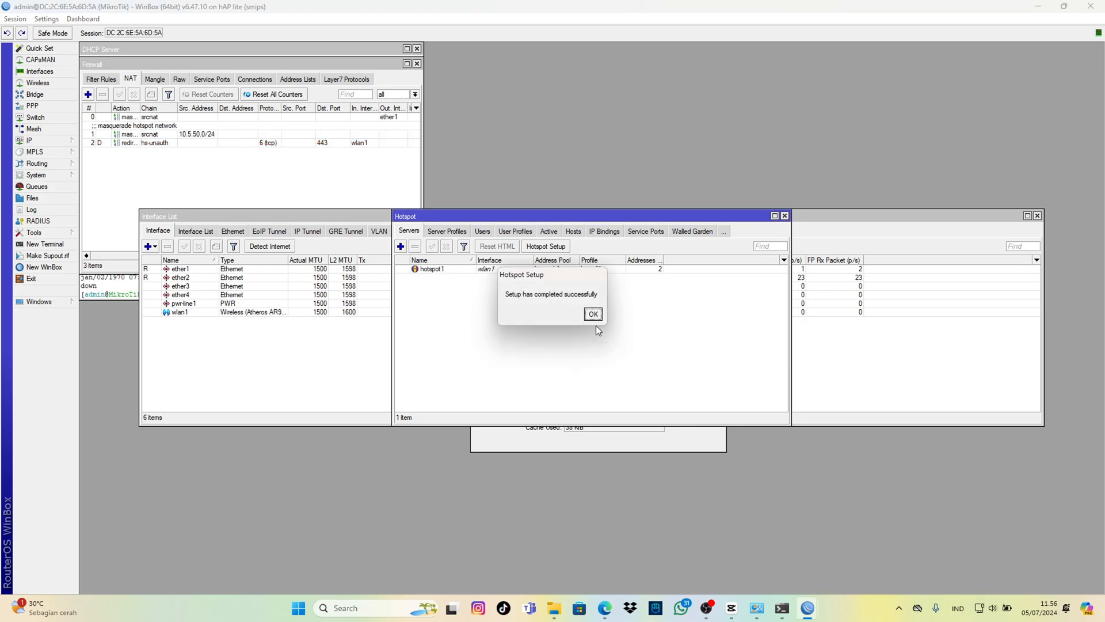
click(593, 314)
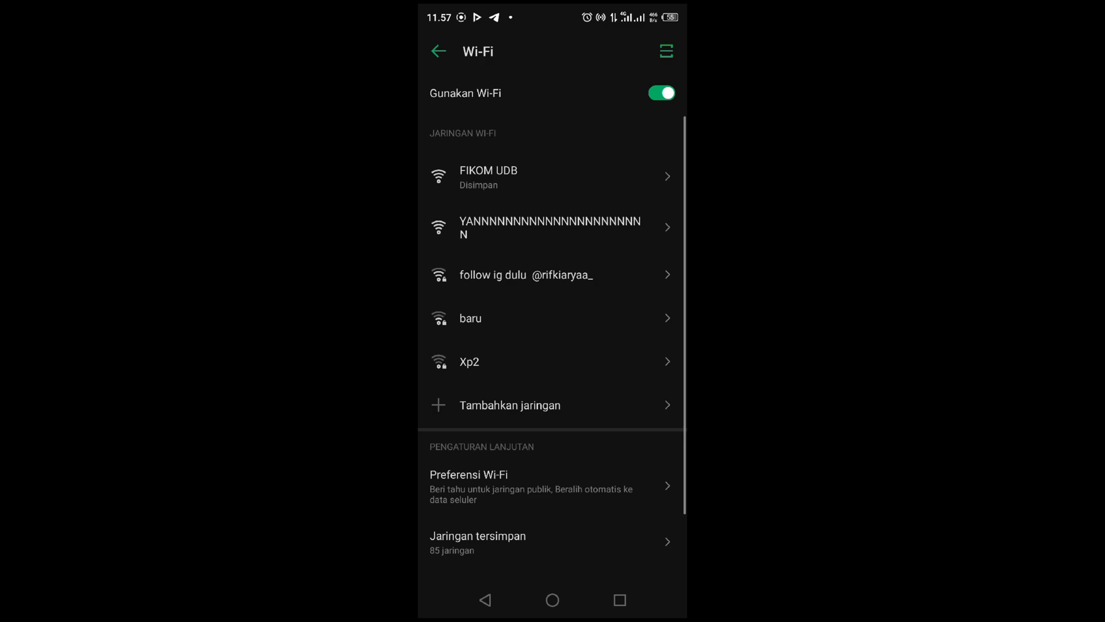
Connect the phone to the YANNNNNNNNNNNNNNNNNNNNNN Wi-Fi and open its network sign-in notification
click(552, 228)
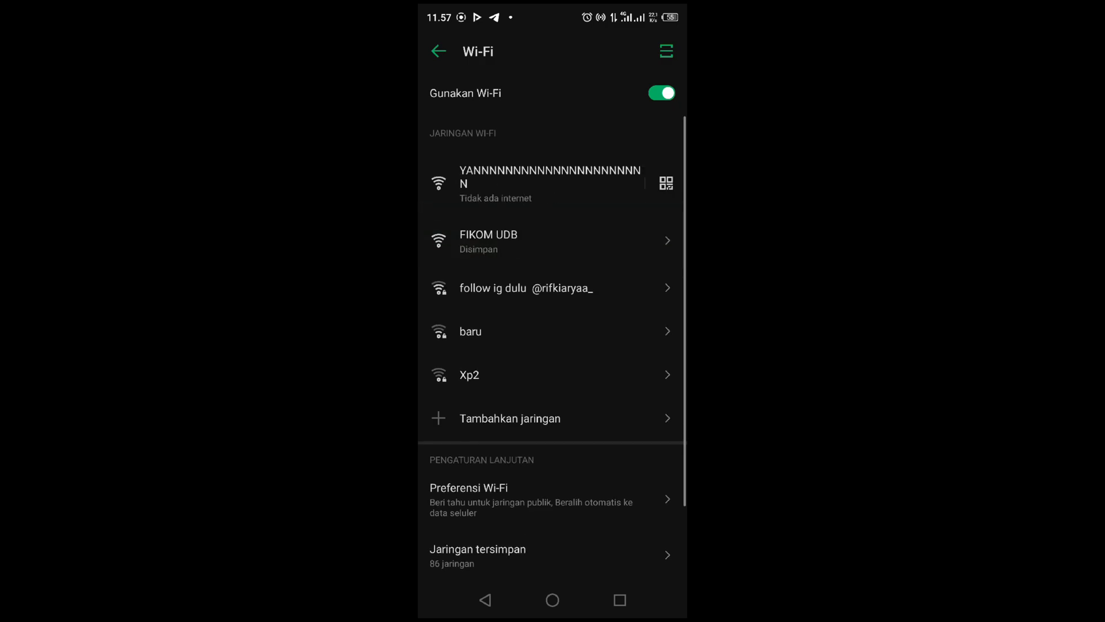
scroll(553, 311, up, 3)
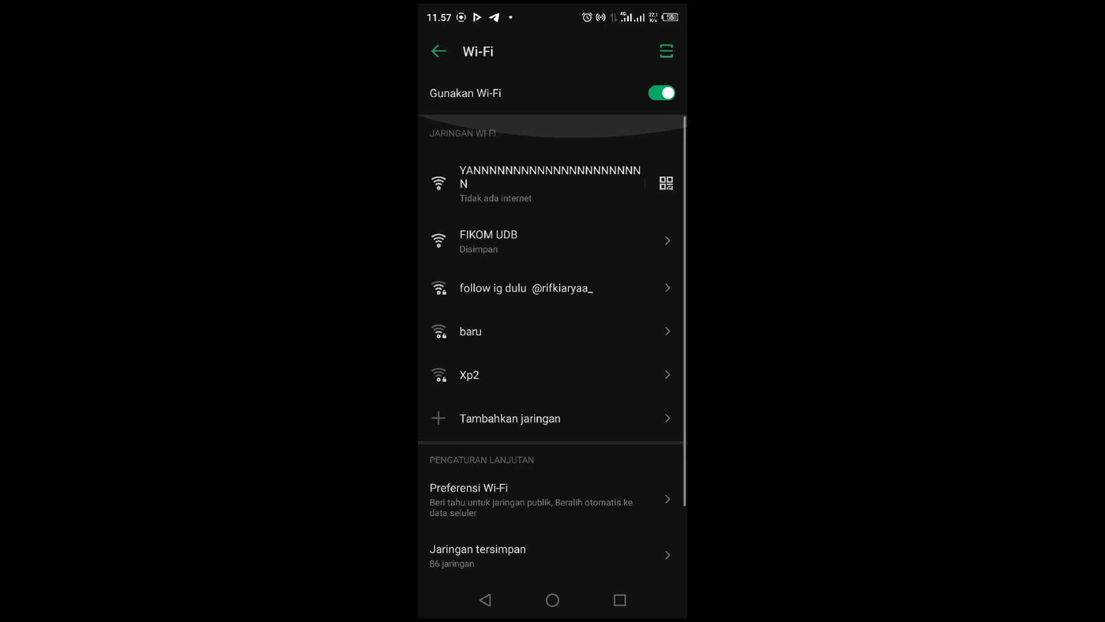
scroll(553, 311, up, 3)
drag(553, 12, 553, 345)
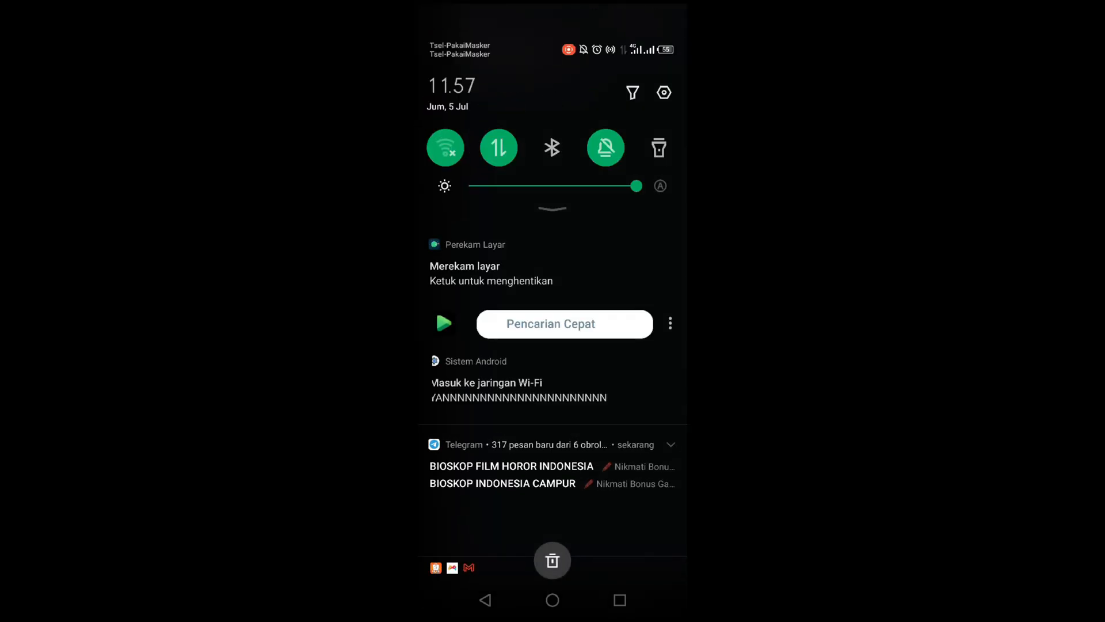
scroll(552, 403, down, 4)
drag(553, 518, 553, 230)
click(553, 276)
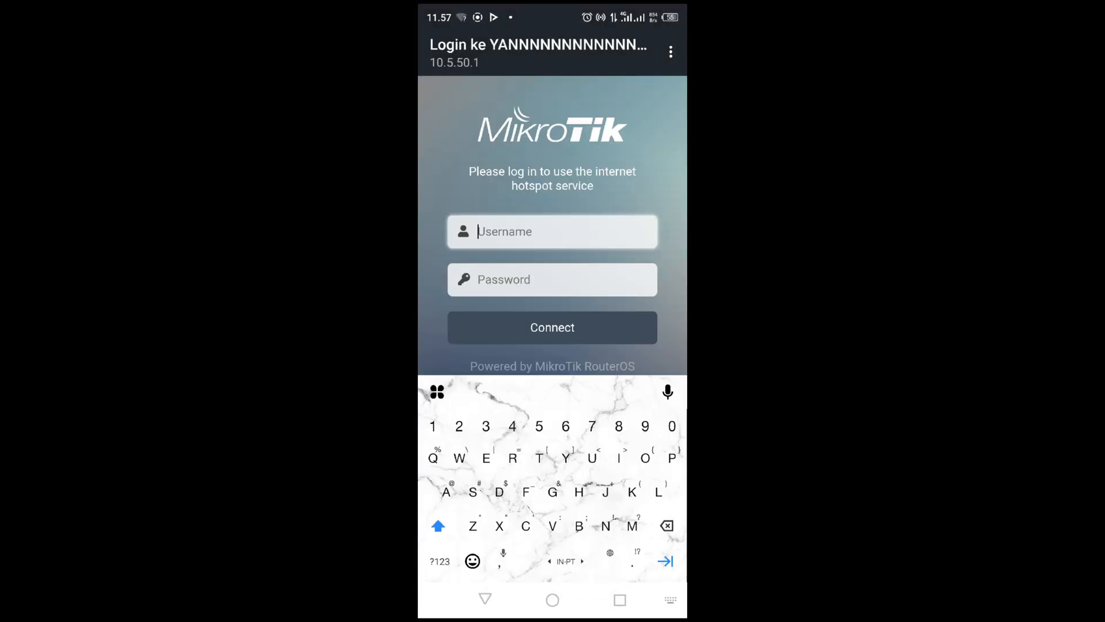
Log in to the MikroTik hotspot page with the hotspot username and password
text(Ardian)
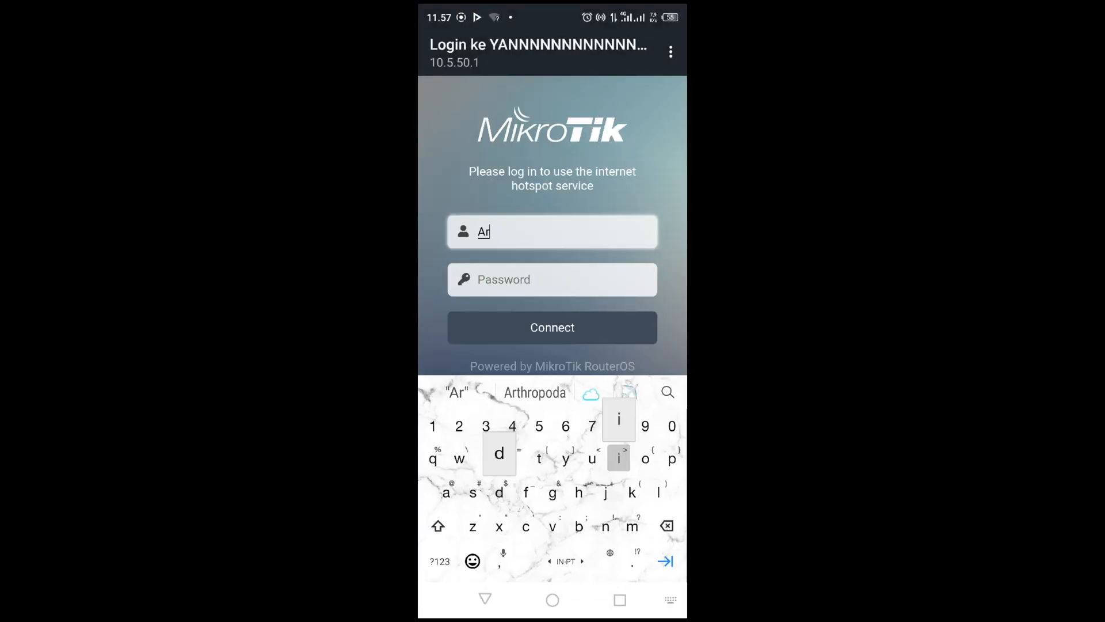
key(BackSpace)
key(BackSpace)
key(BackSpace)
key(BackSpace)
key(BackSpace)
click(439, 526)
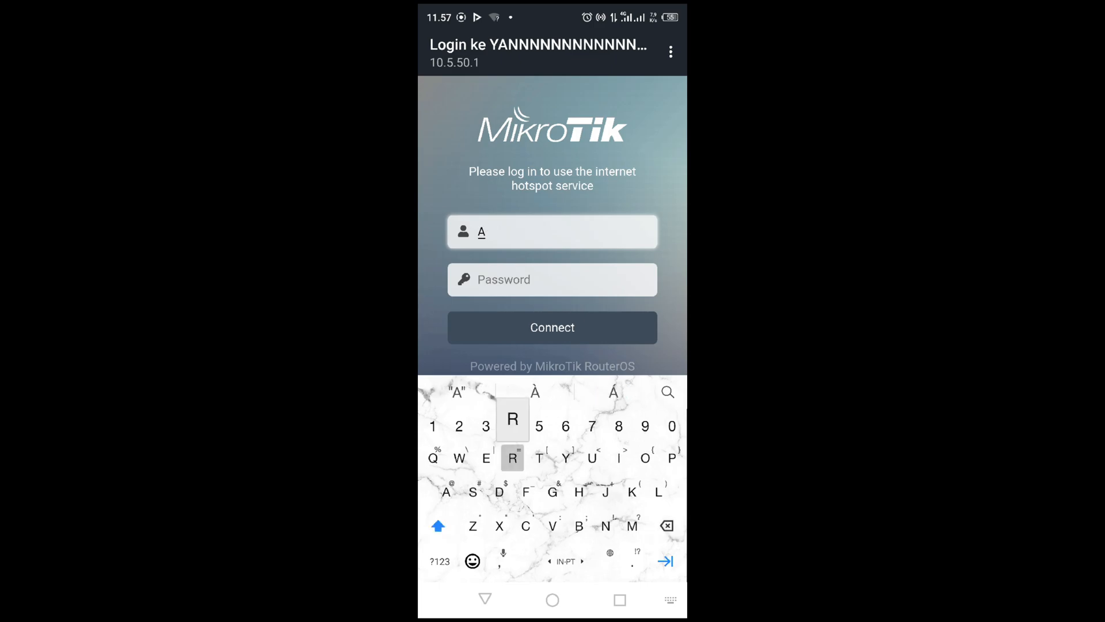
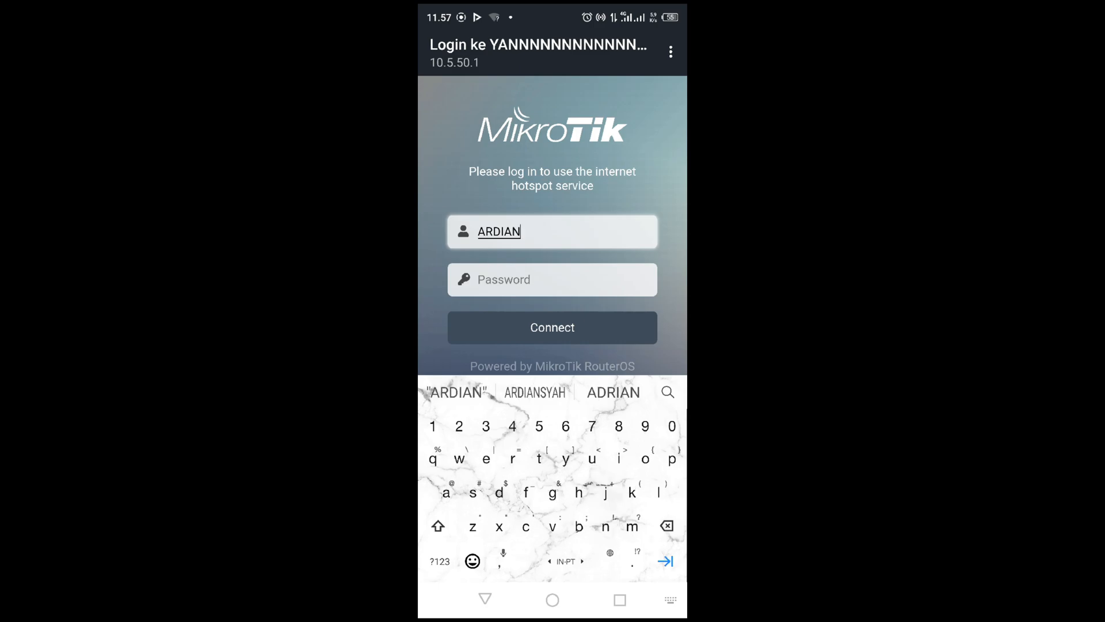
click(553, 280)
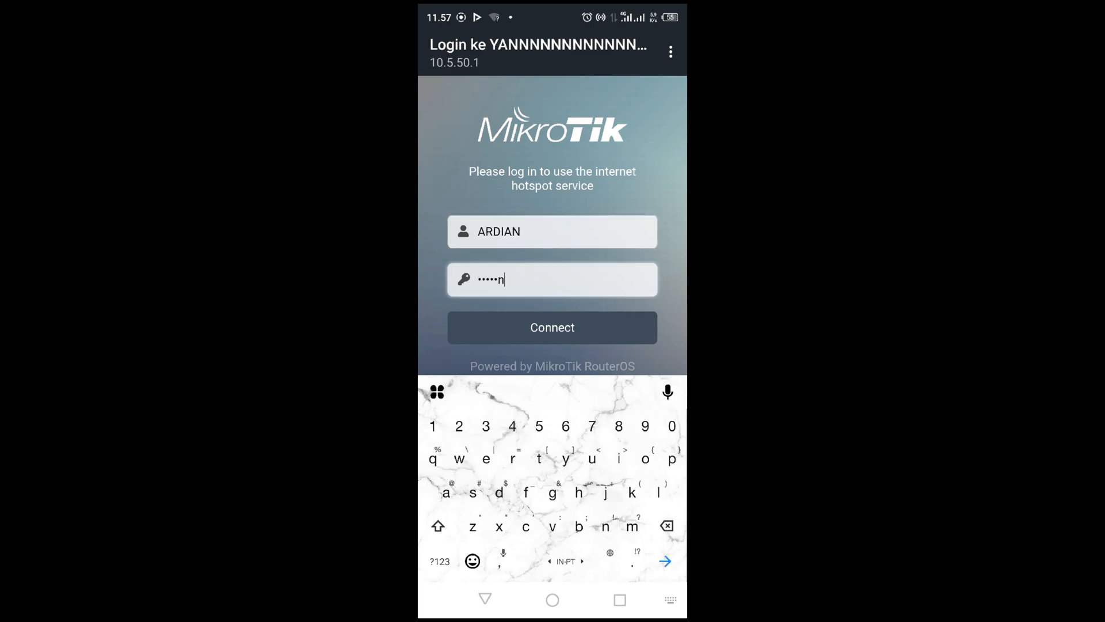
key(Return)
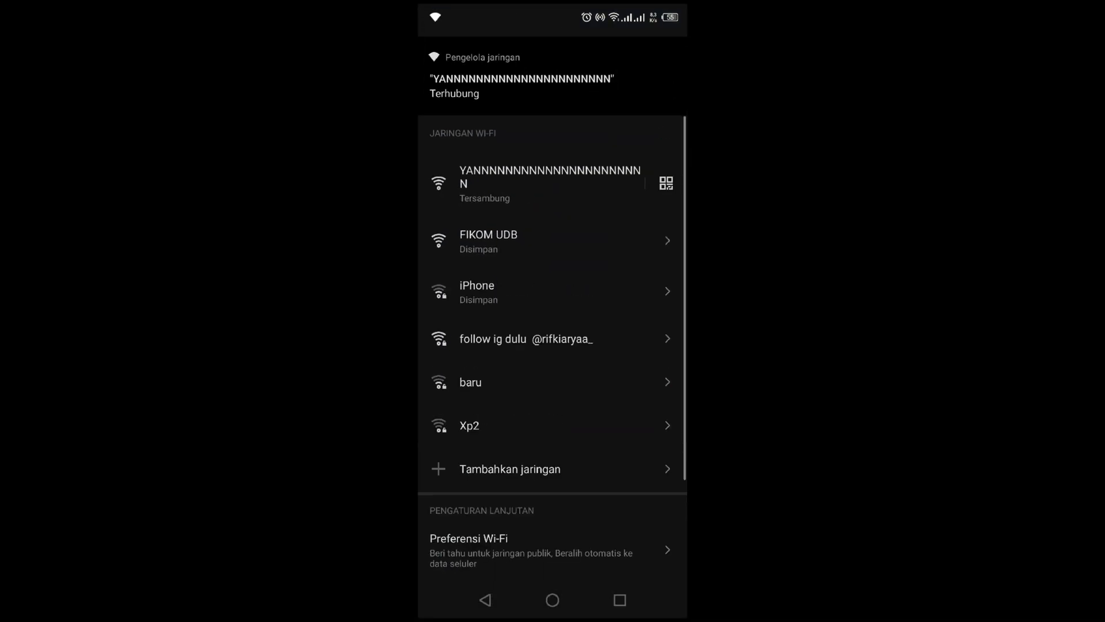
Return to the phone's home screen and open YouTube to test internet access through the hotspot
click(552, 600)
mouse_move(484, 368)
mouse_down()
mouse_move(633, 369)
mouse_move(484, 368)
mouse_up()
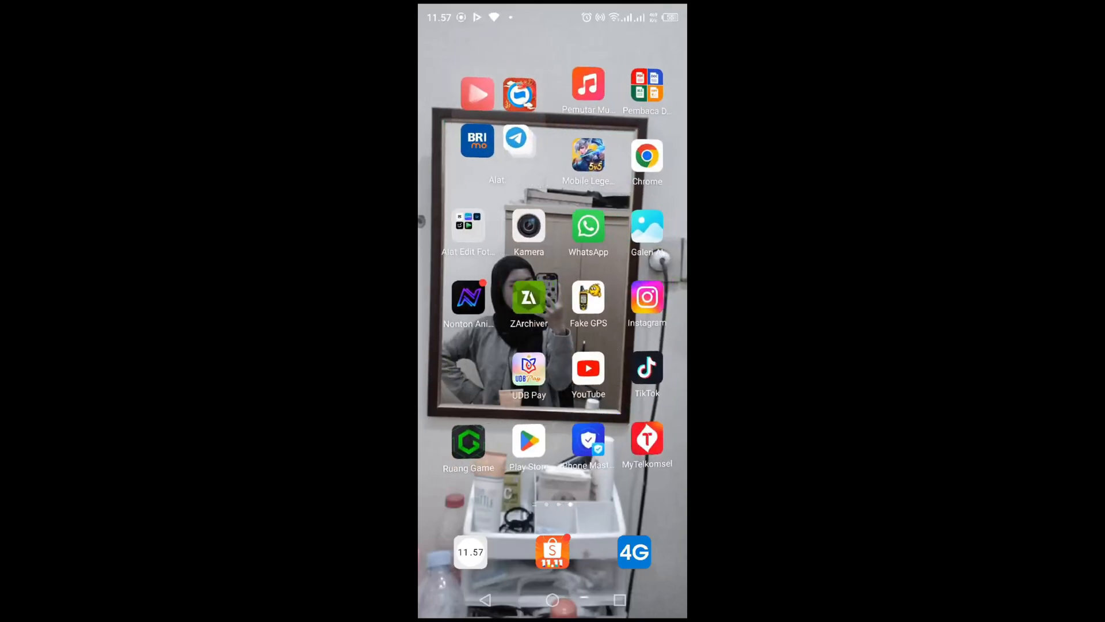
click(583, 371)
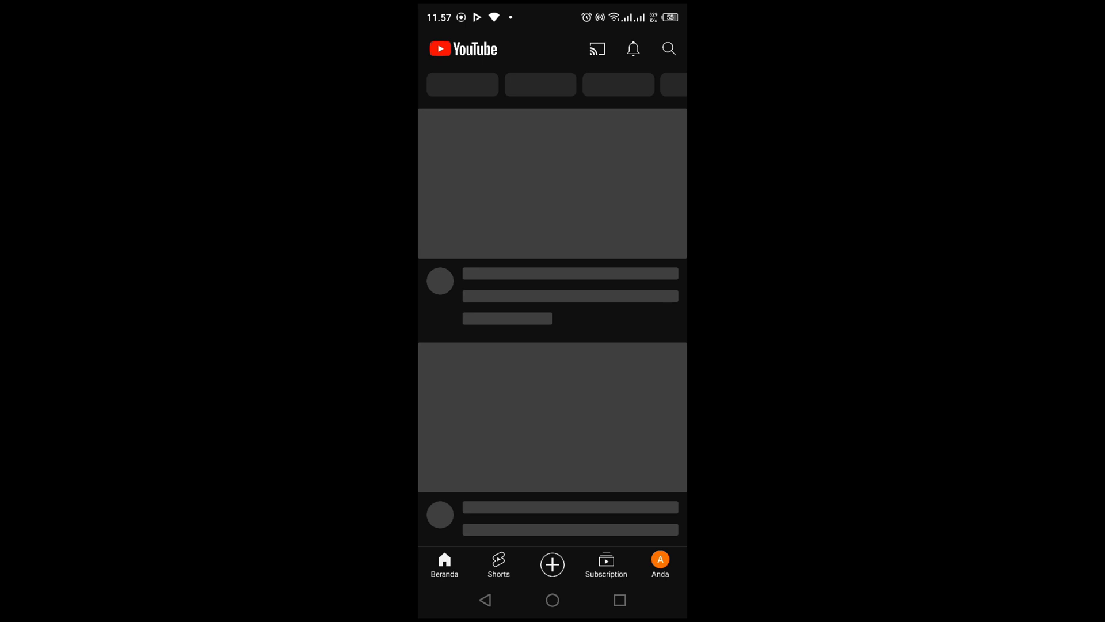
drag(553, 11, 553, 322)
drag(553, 460, 553, 201)
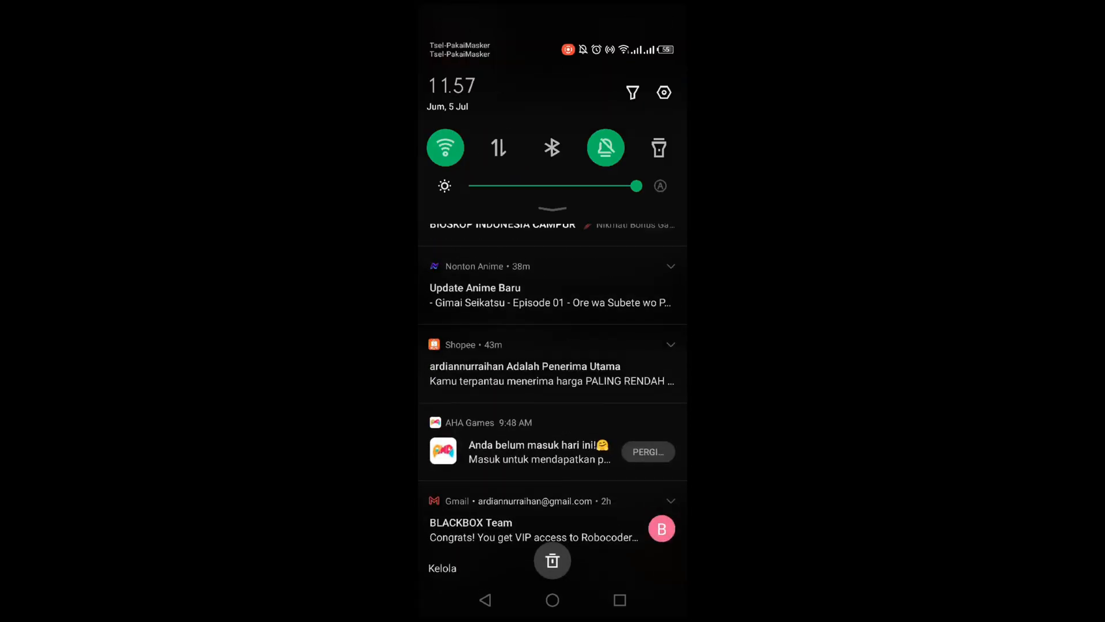
drag(552, 489, 553, 202)
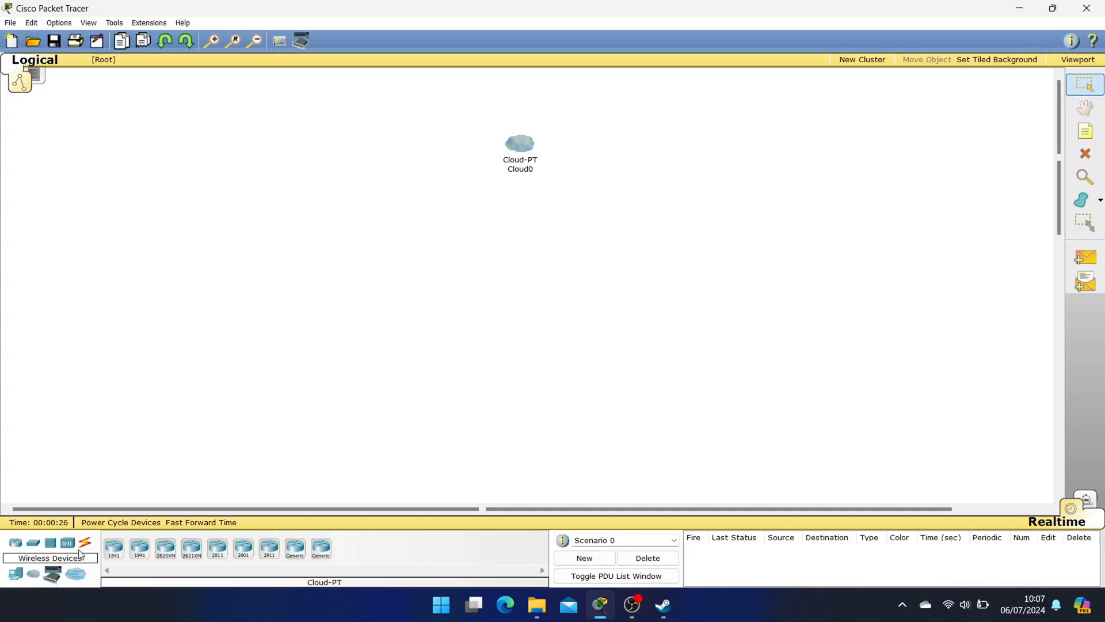
Place a 2911 router below the cloud in the logical workspace
click(269, 551)
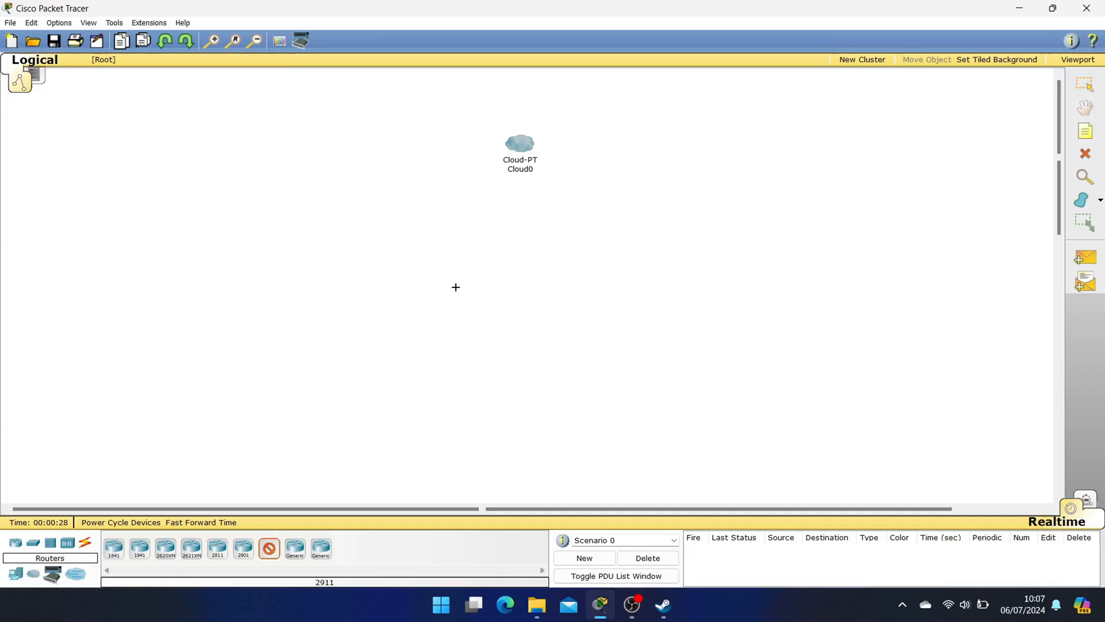
click(521, 237)
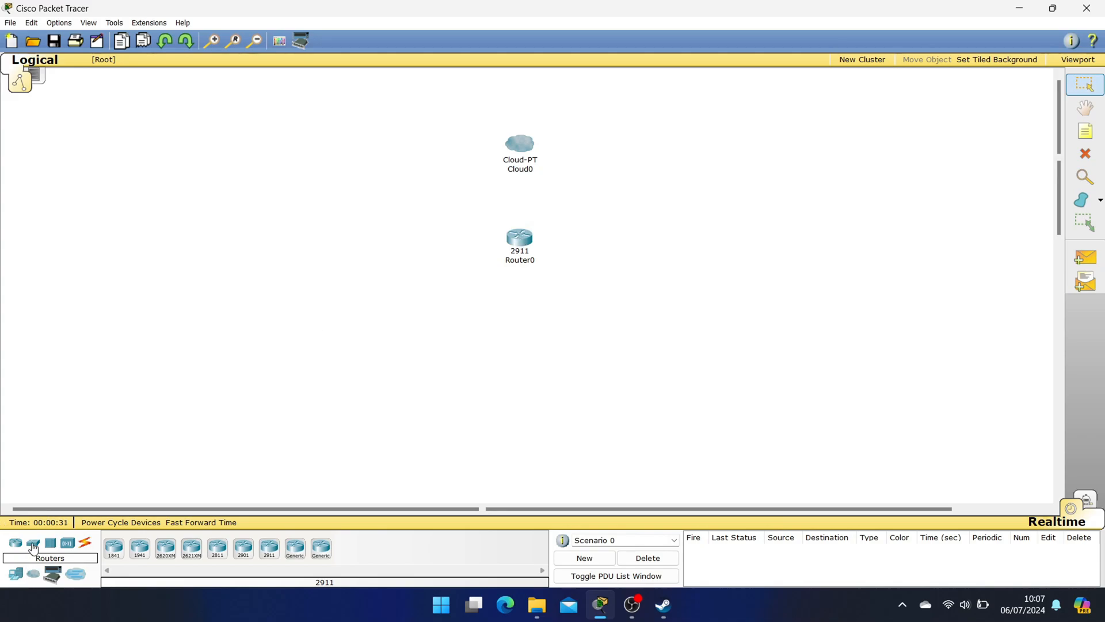
Add three Hub-PT hubs spread below the router
click(33, 545)
drag(40, 547, 446, 361)
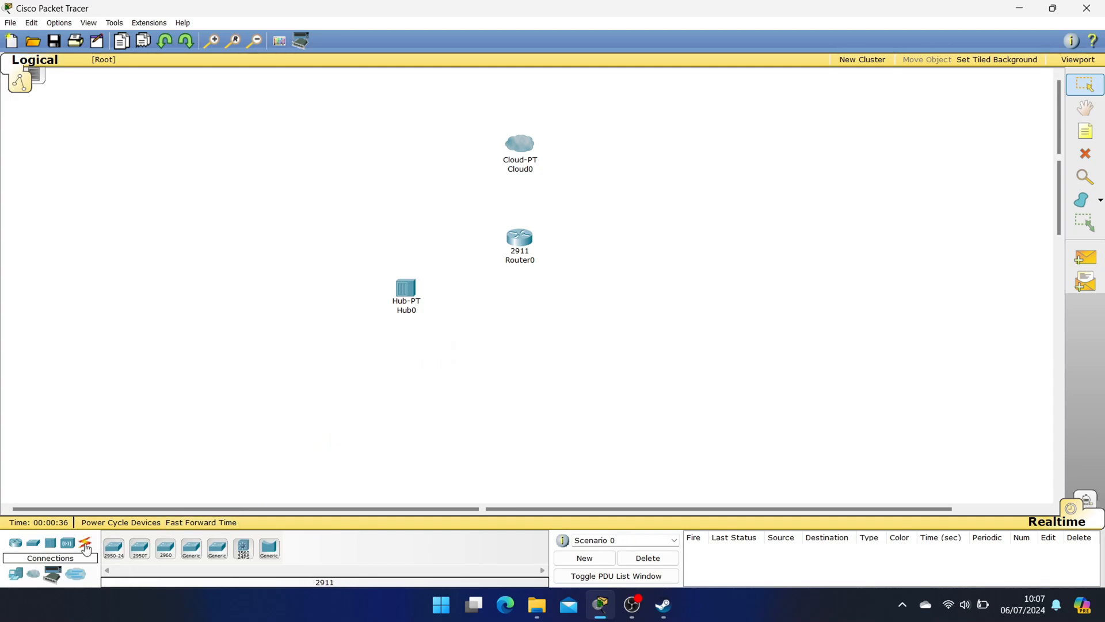
drag(60, 544, 515, 330)
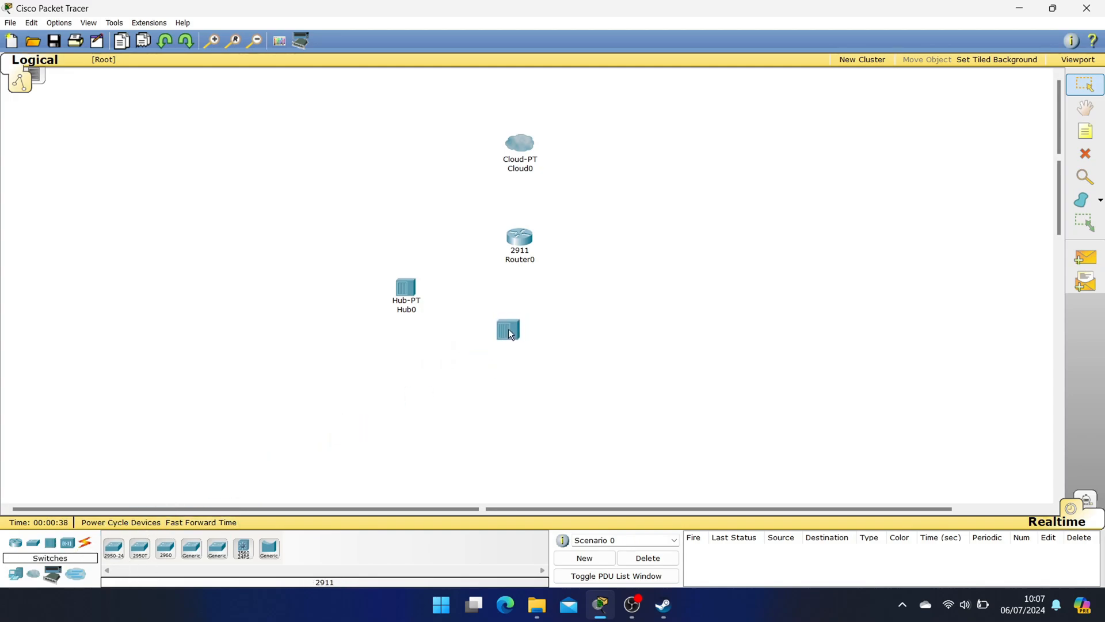
drag(50, 544, 616, 324)
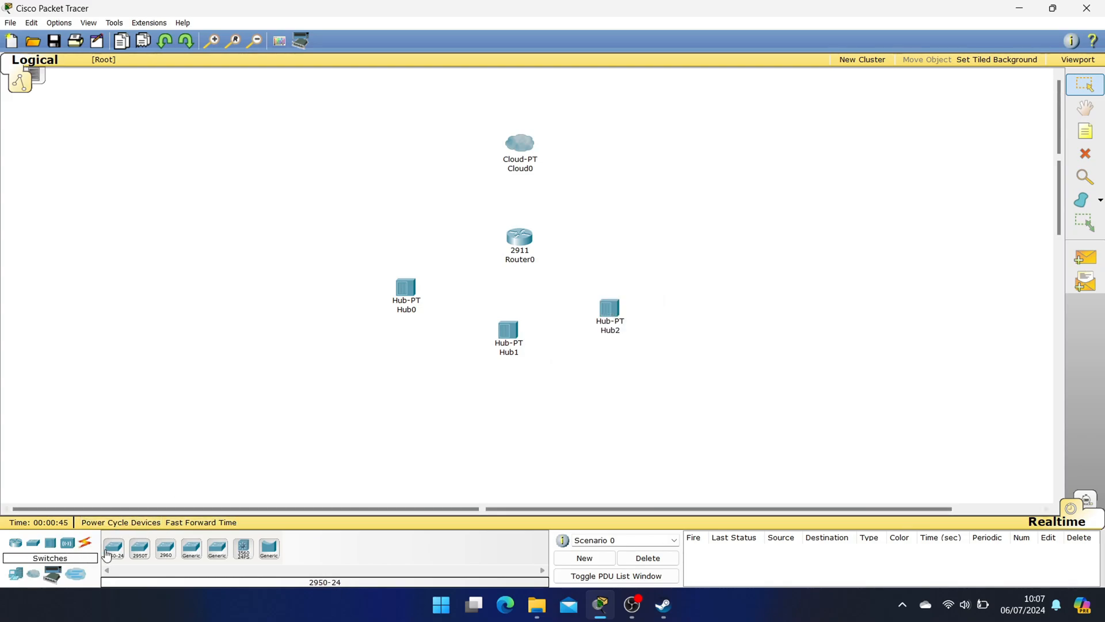
Install an HWIC-4ESW module into an empty slot of Router0 and close its window
click(85, 544)
click(518, 238)
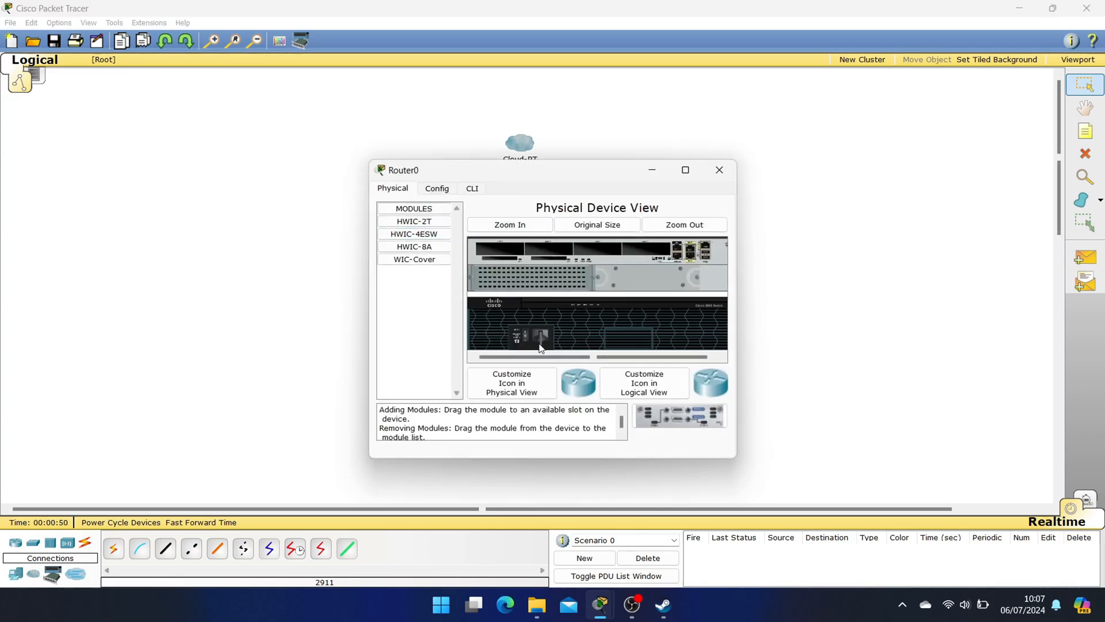
click(428, 240)
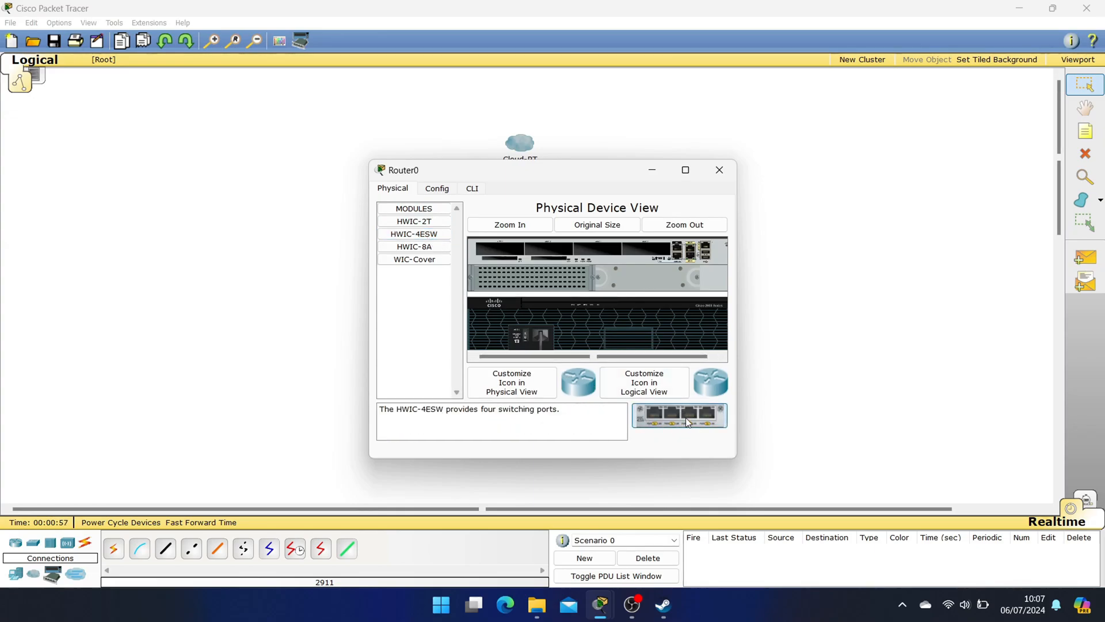
drag(642, 257, 644, 251)
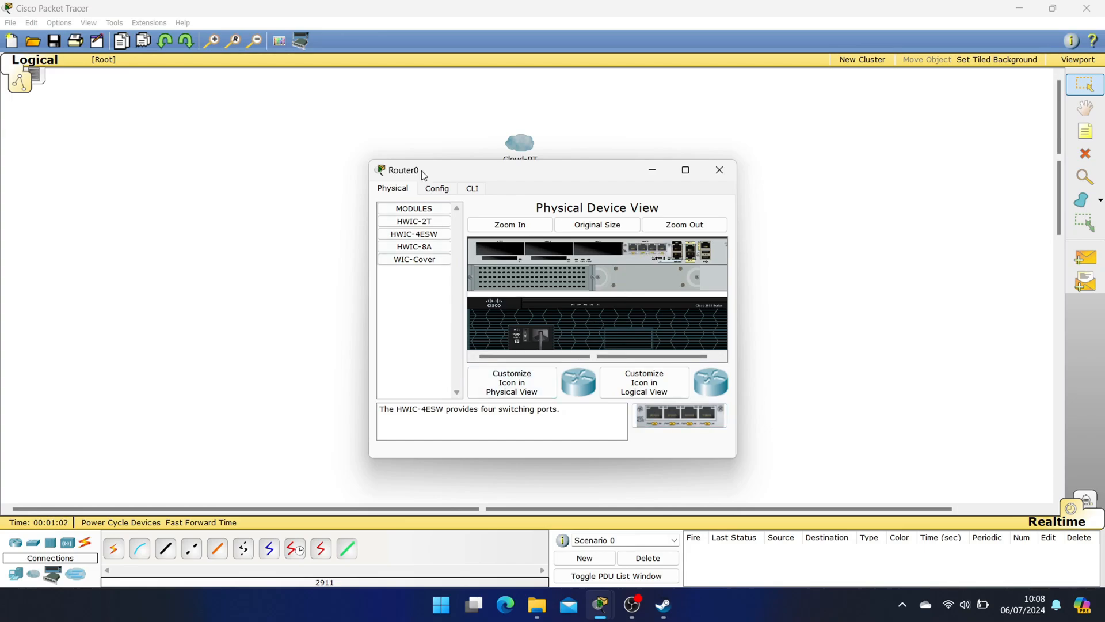
click(719, 169)
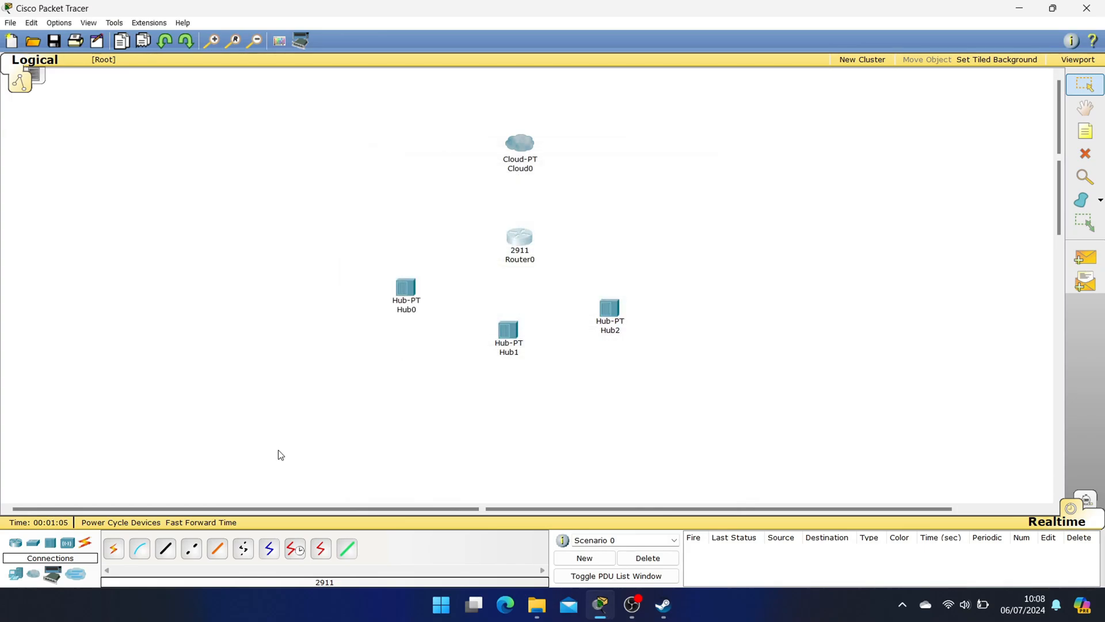
Connect the cloud to the router's Gig0/0 port using the automatic connection type
click(115, 549)
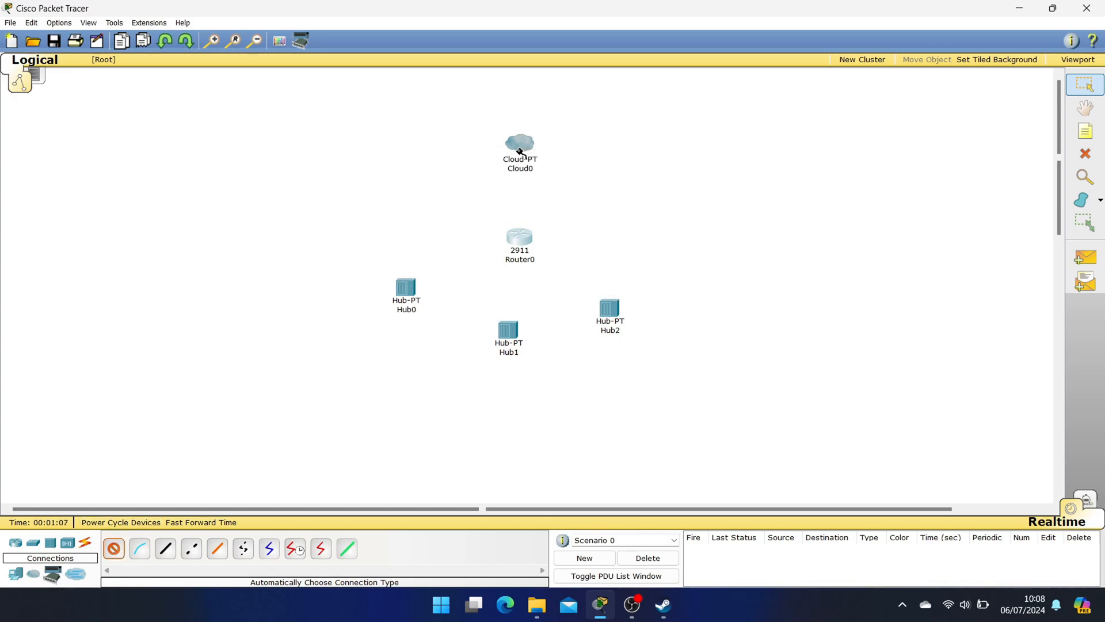
click(520, 152)
click(520, 237)
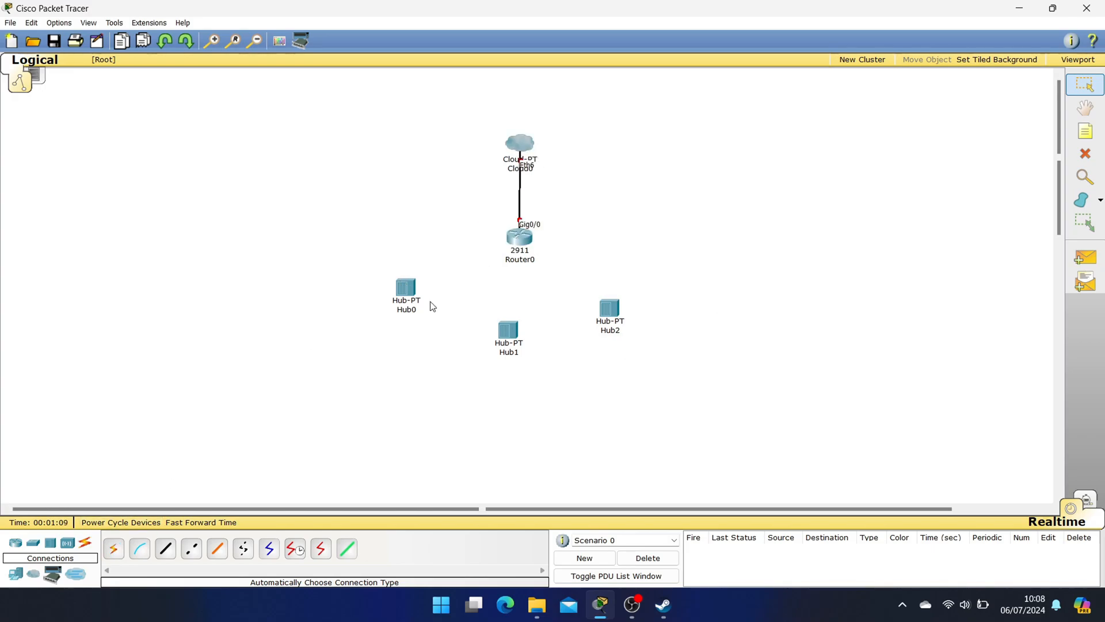
Connect Hub0 and Hub1 to the router with automatic connections on Gig0/1 and Gig0/2
click(114, 549)
click(406, 287)
click(520, 237)
click(114, 548)
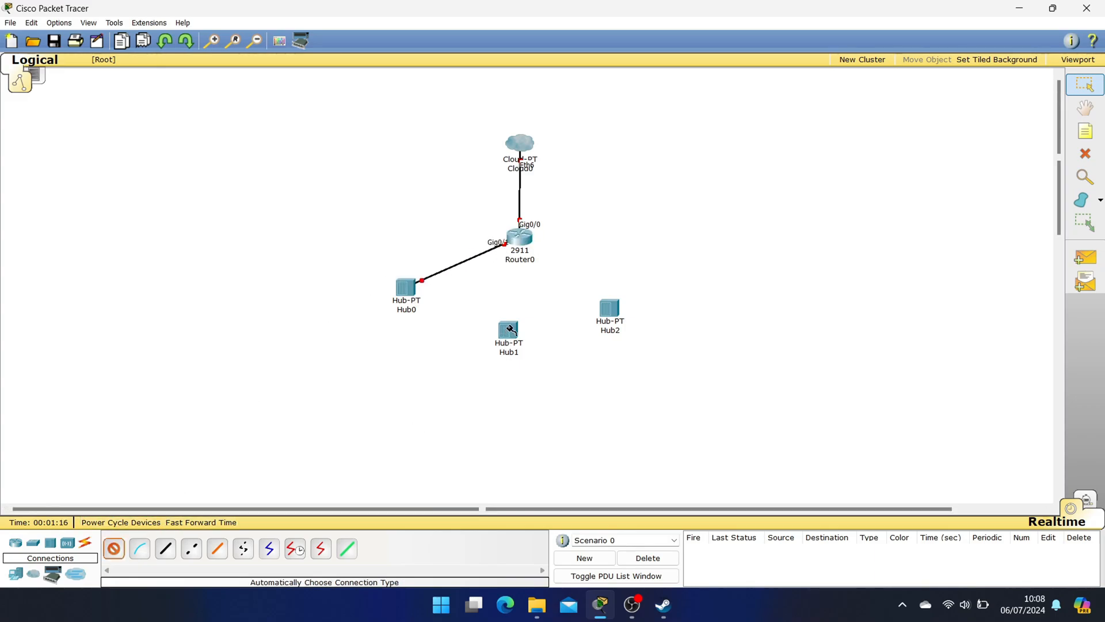
click(509, 330)
click(520, 237)
Connect Hub2 to the router's Fa0/0/0 port with a copper straight-through cable
click(165, 548)
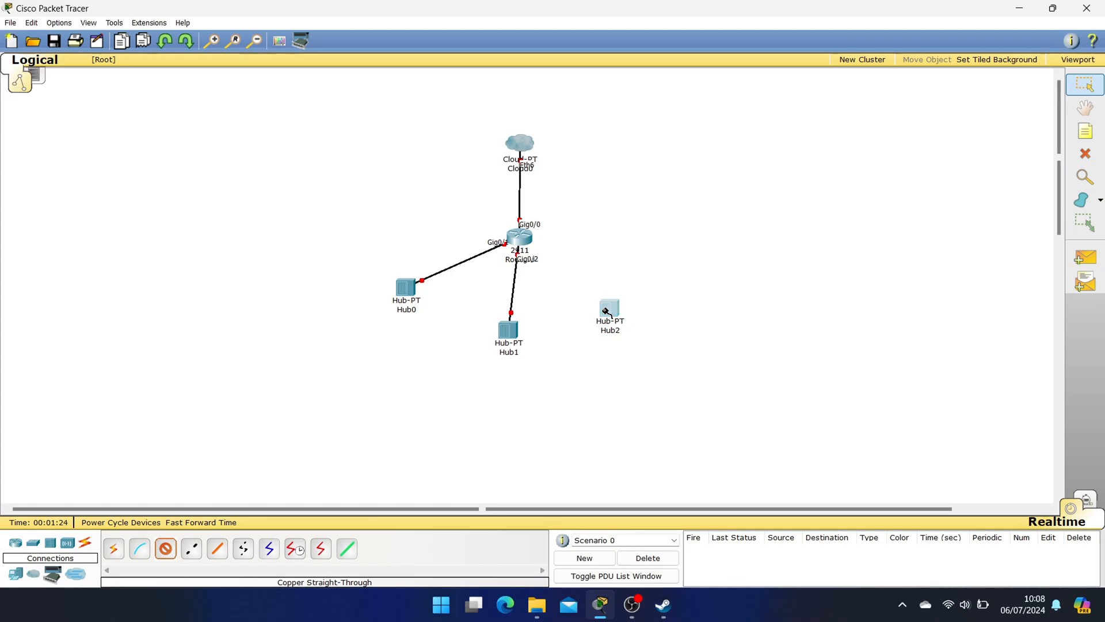
click(605, 310)
click(621, 303)
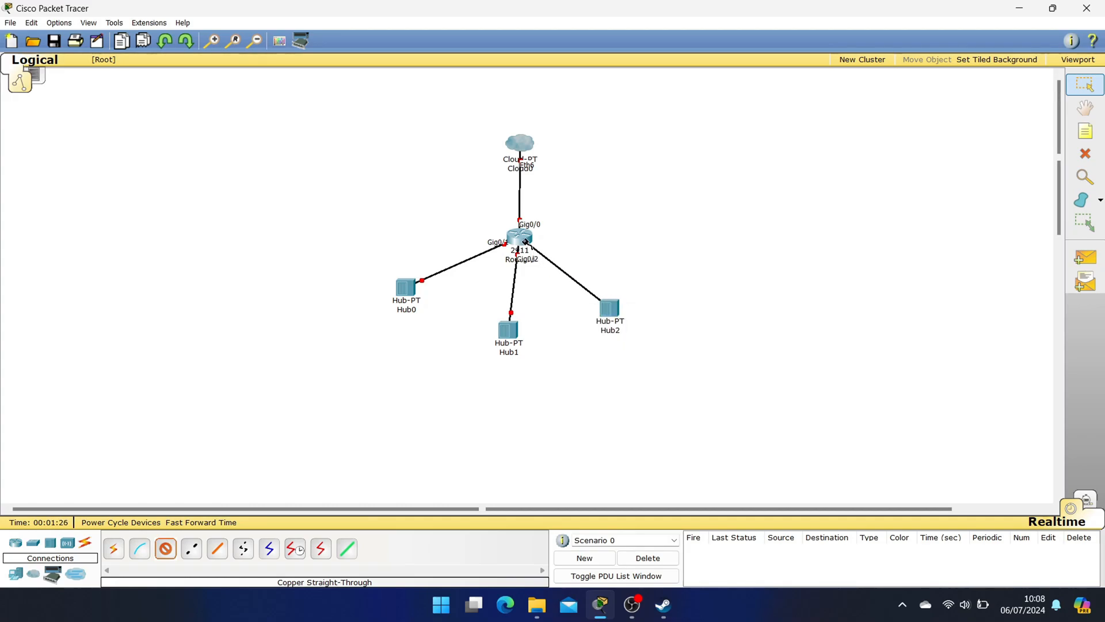
click(510, 231)
click(524, 268)
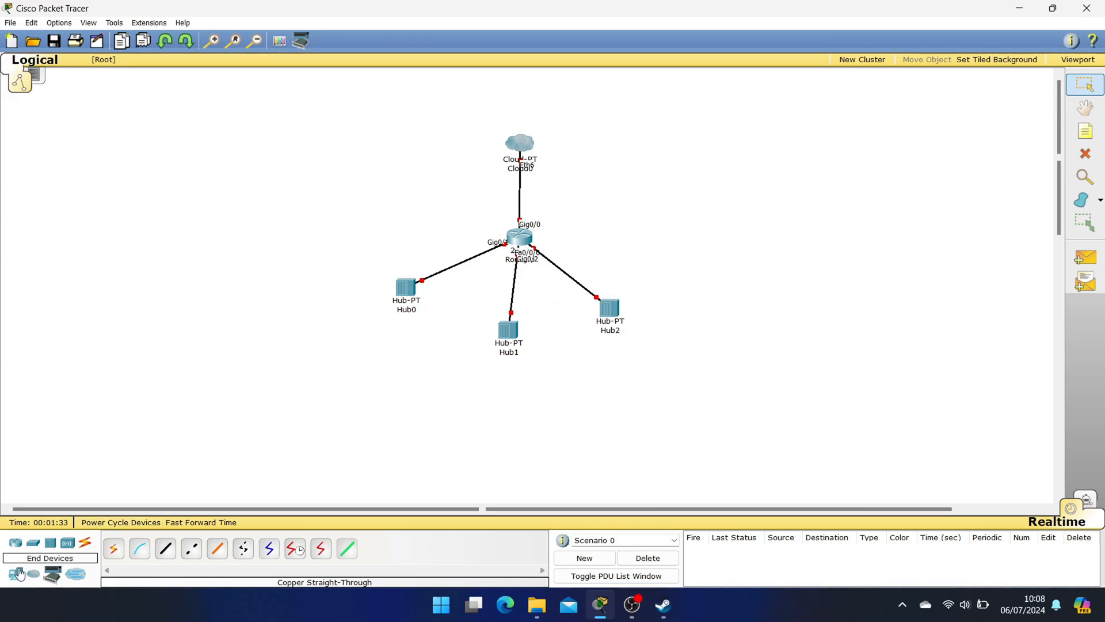
Place four generic PCs (PC0 to PC3) in the workspace to the left of and below the hubs
click(19, 575)
click(115, 550)
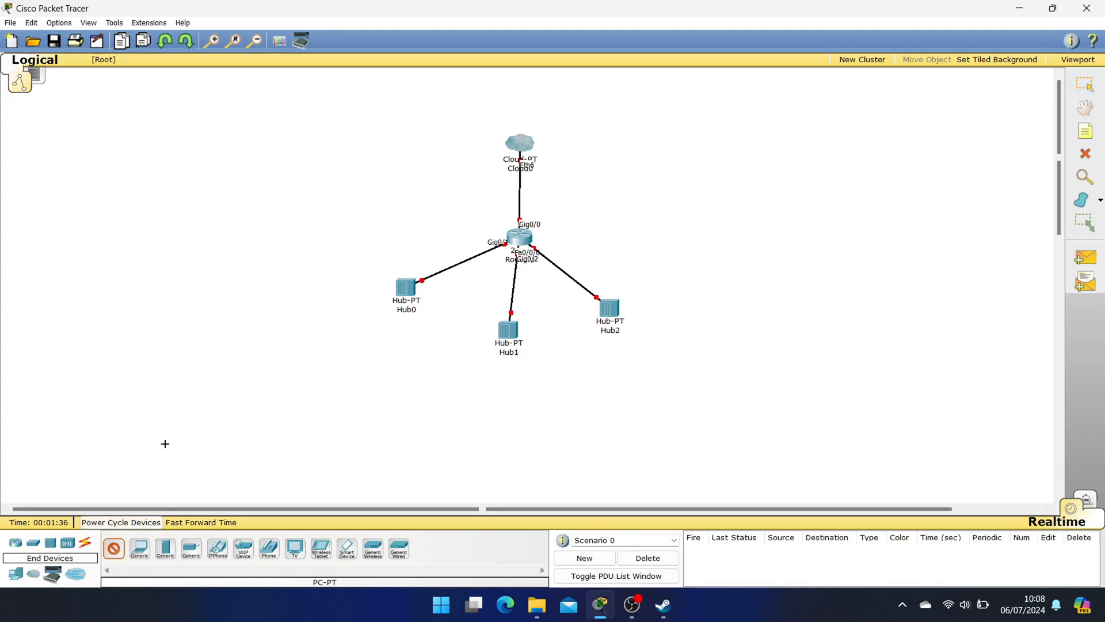
click(292, 297)
click(115, 553)
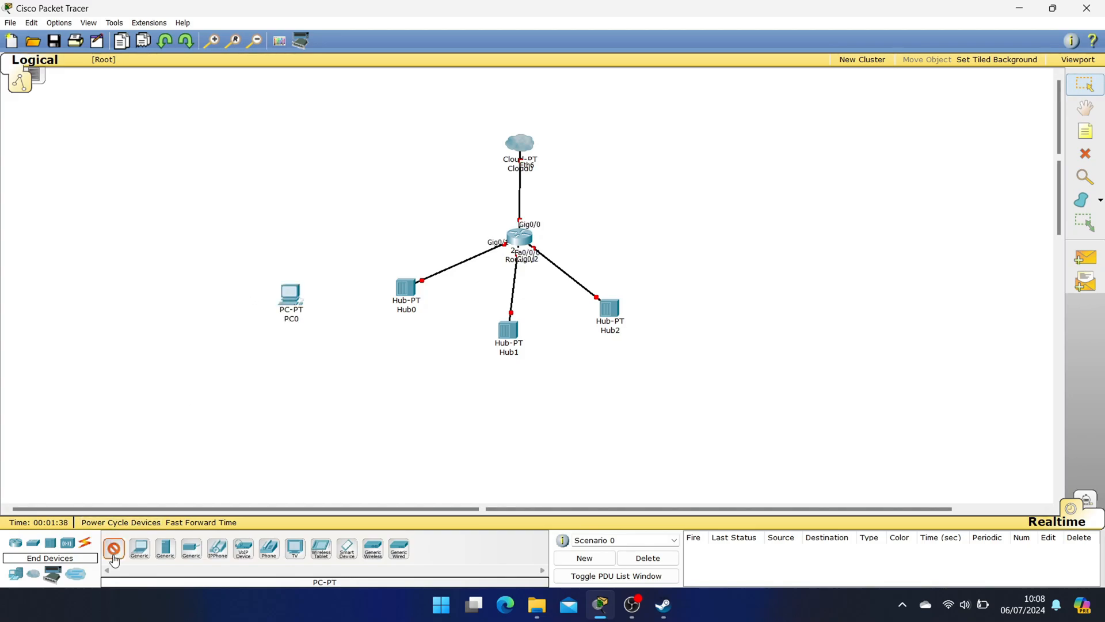
click(316, 383)
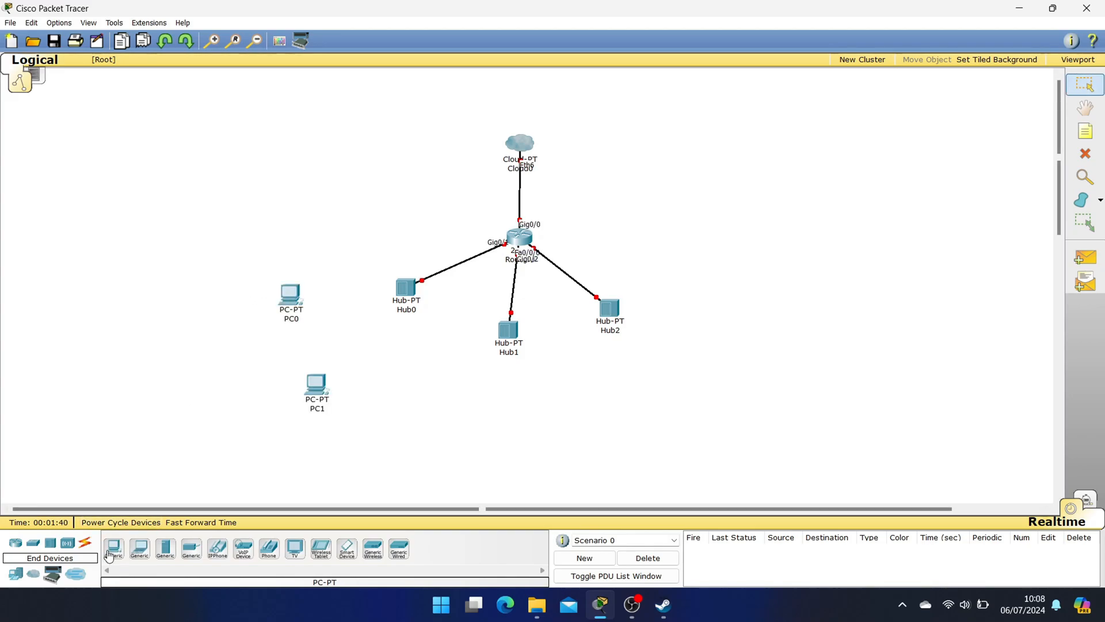
click(109, 554)
click(397, 407)
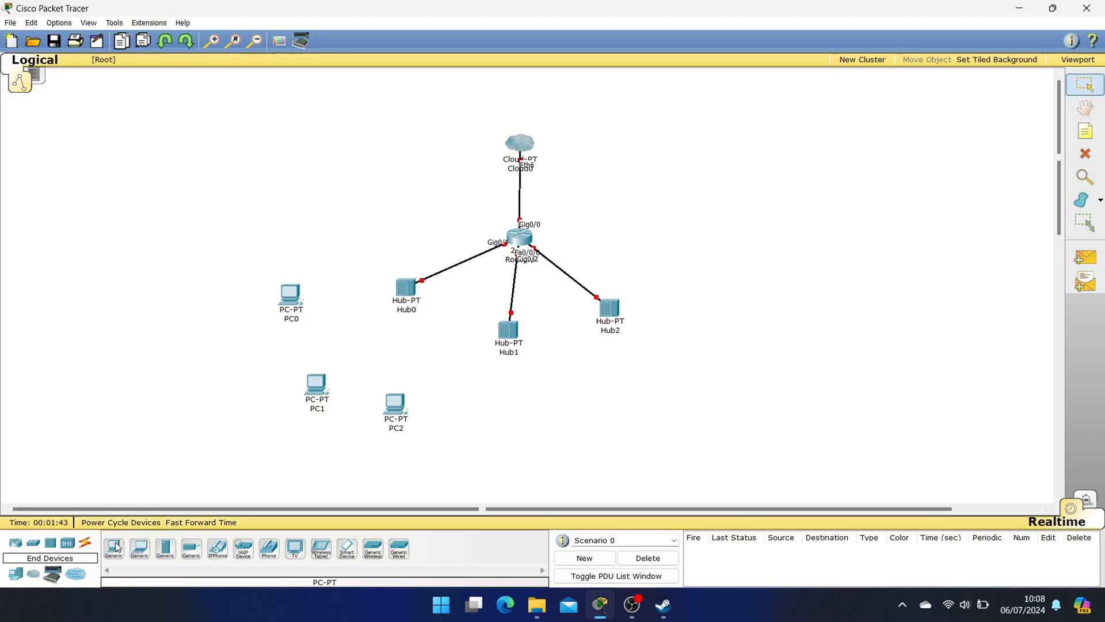
click(115, 544)
click(492, 407)
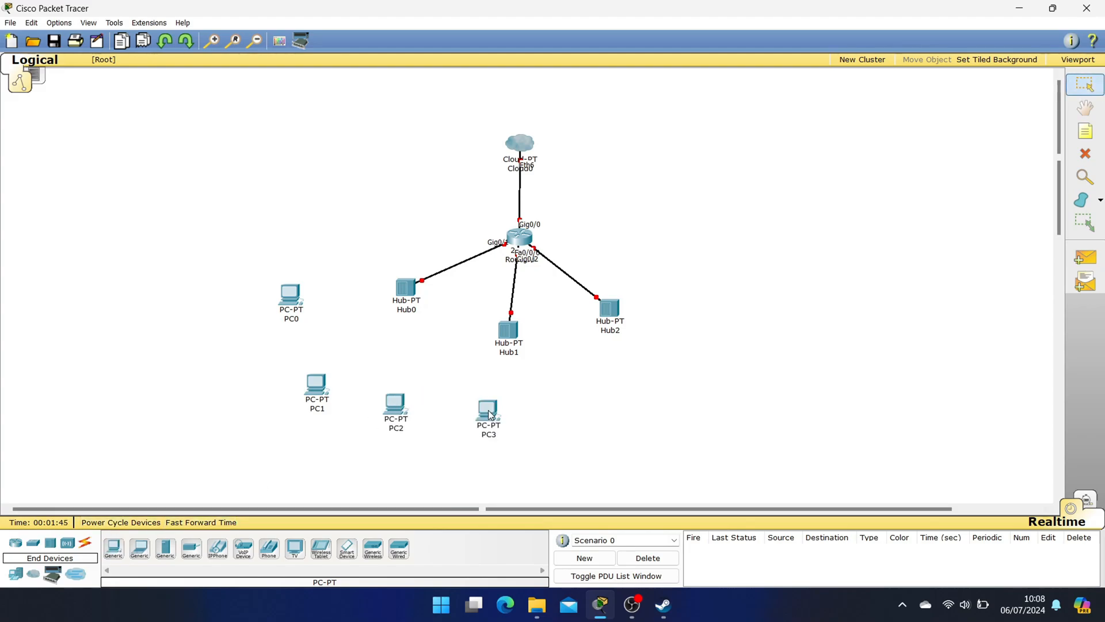
Add three laptops and a fifth PC (PC4) to the right side of the workspace around Hub2
click(139, 548)
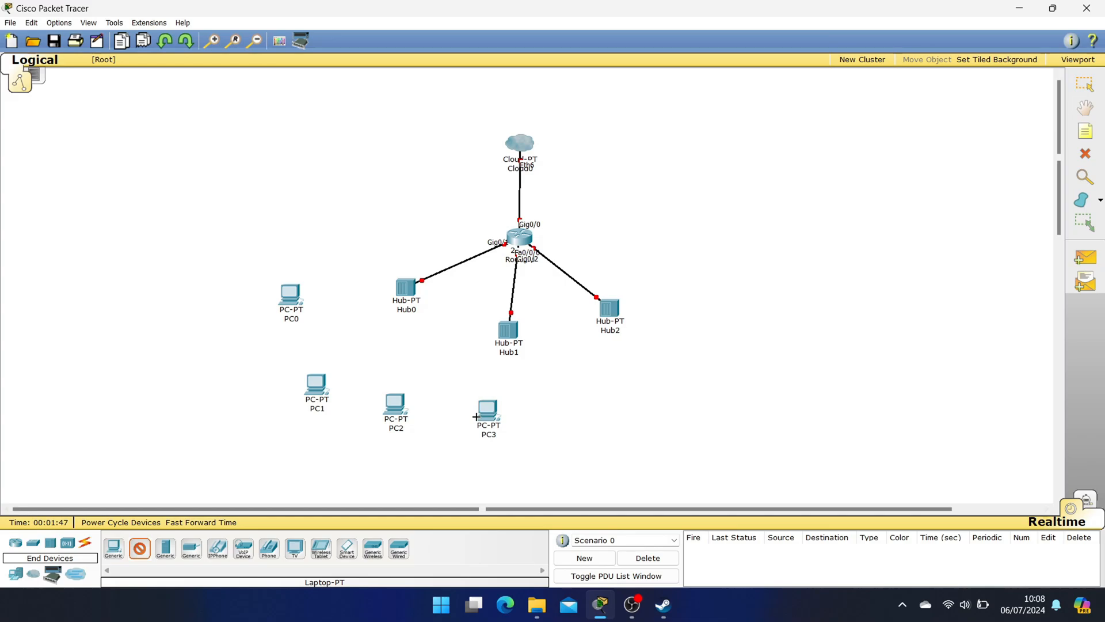
click(540, 410)
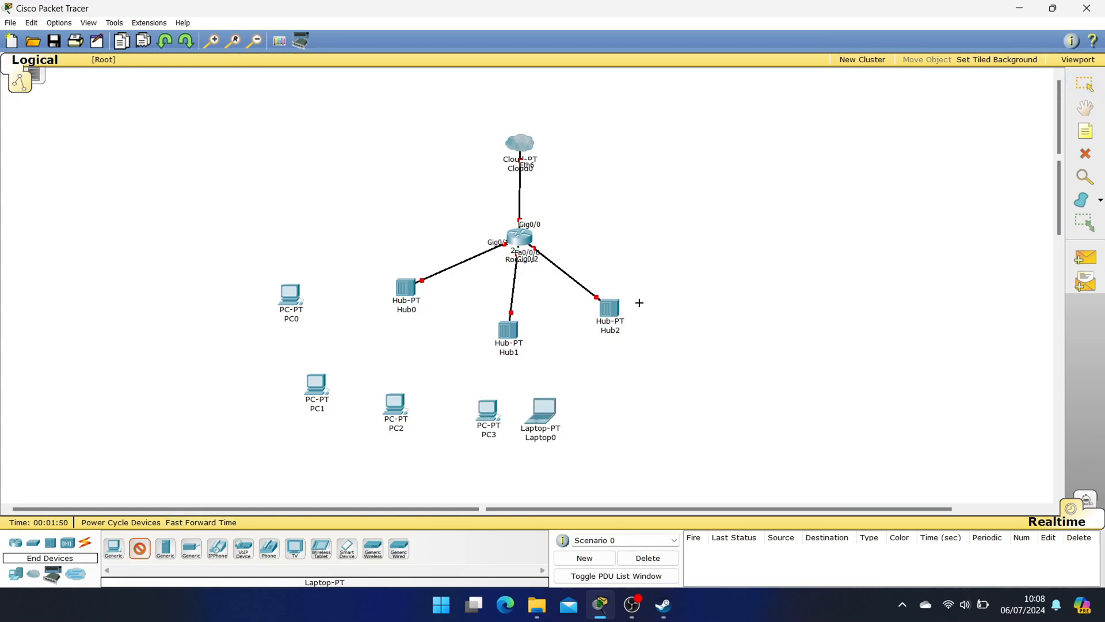
click(706, 279)
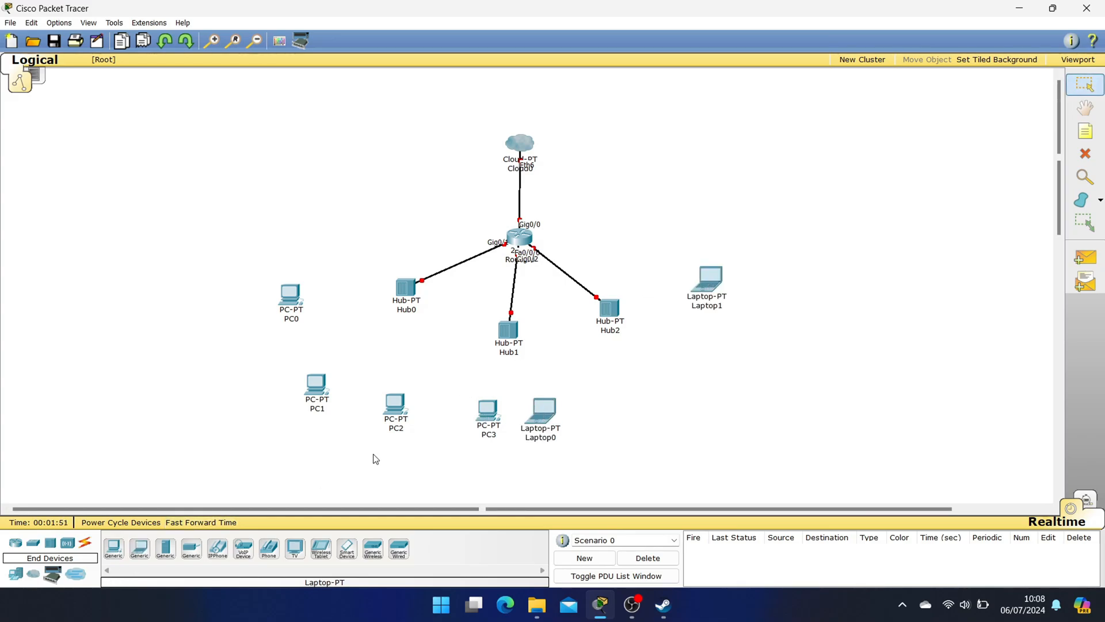
click(120, 546)
click(695, 348)
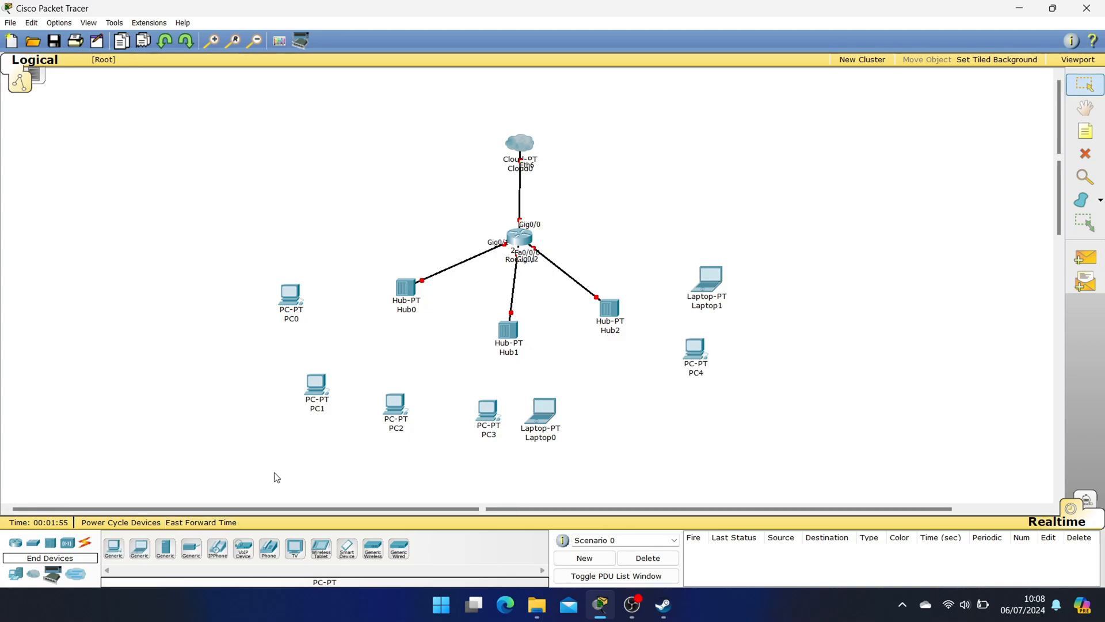
click(146, 551)
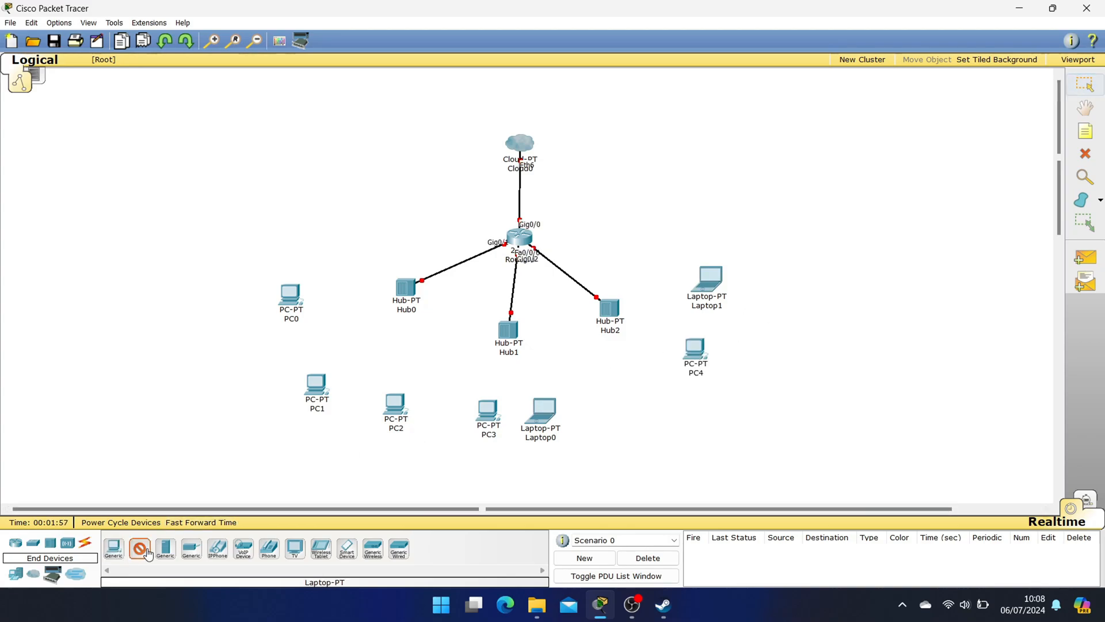
click(677, 406)
Place two servers, one beside Hub0 and one beside Hub2
click(166, 548)
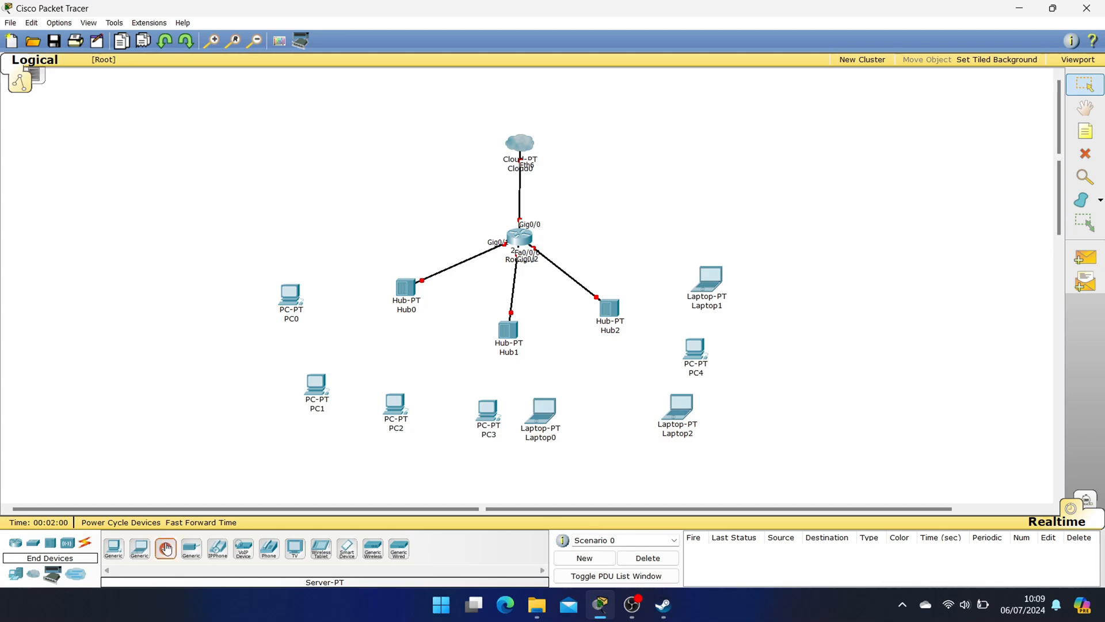
click(329, 228)
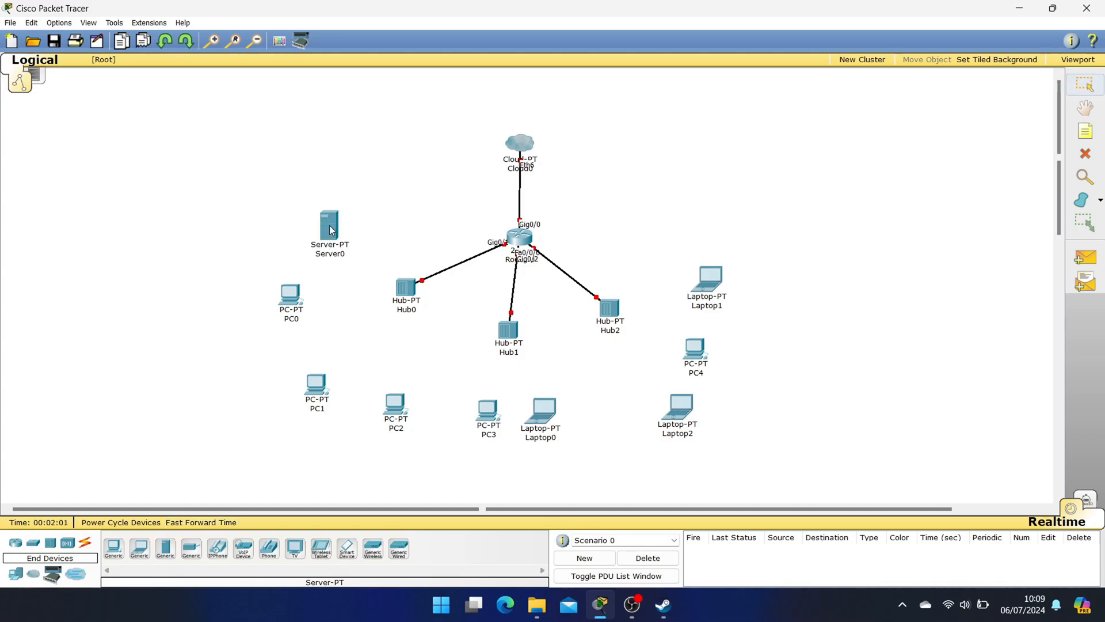
click(166, 548)
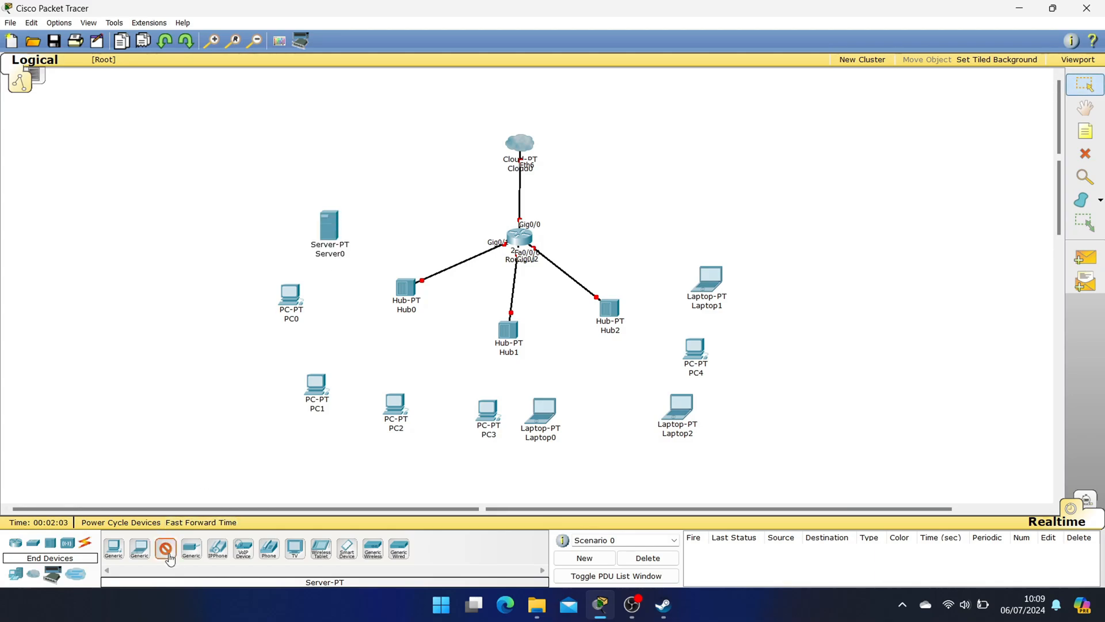
click(670, 255)
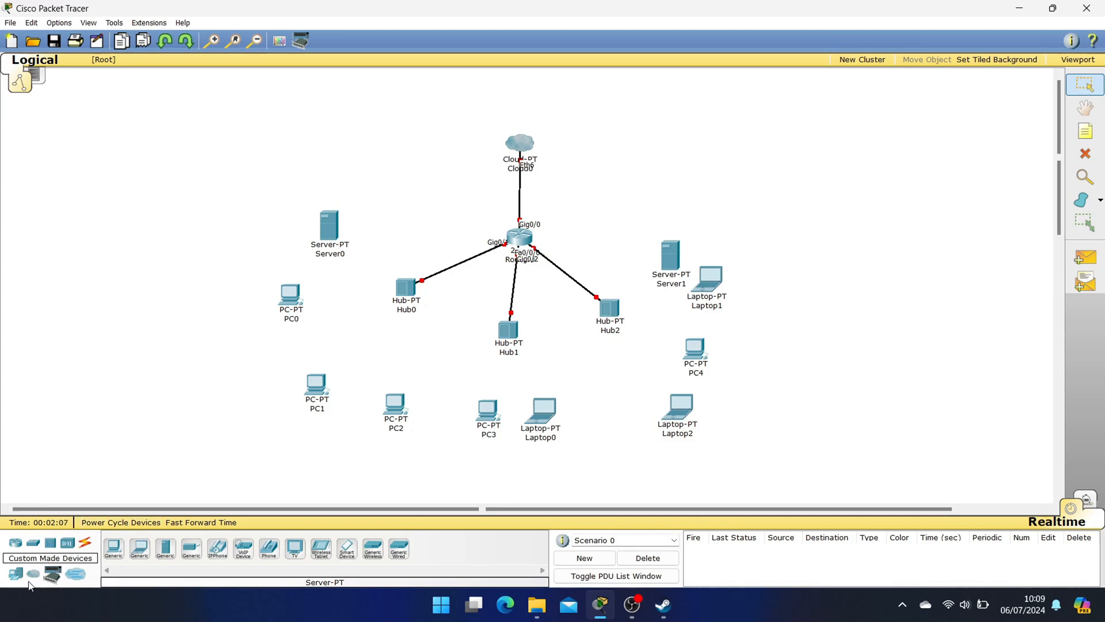
Add a wireless access point to the right of the cloud
click(68, 544)
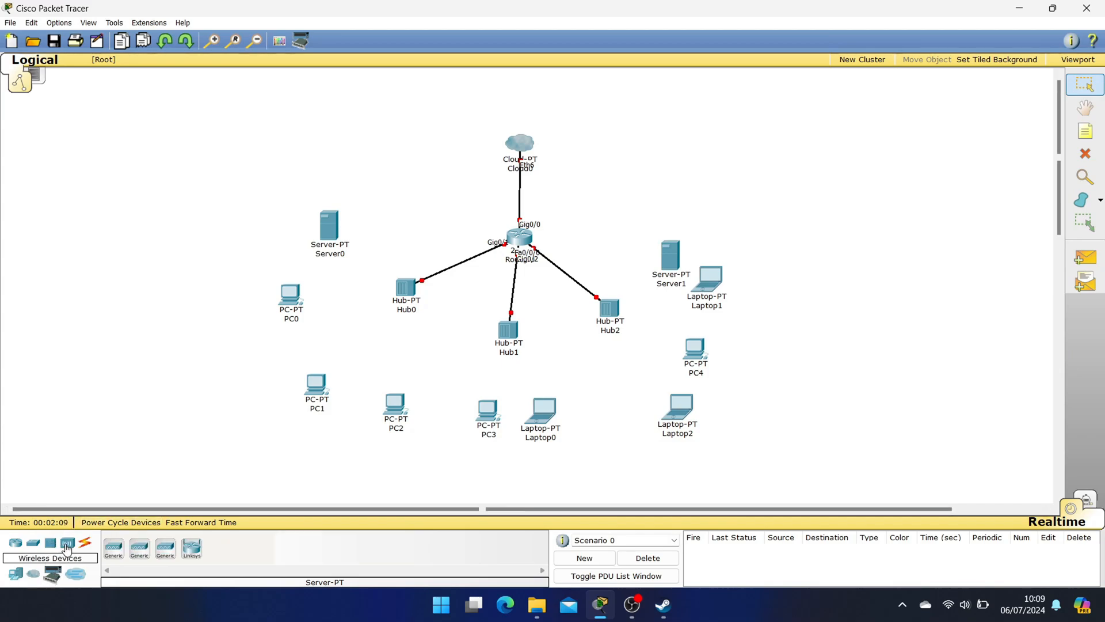
click(113, 548)
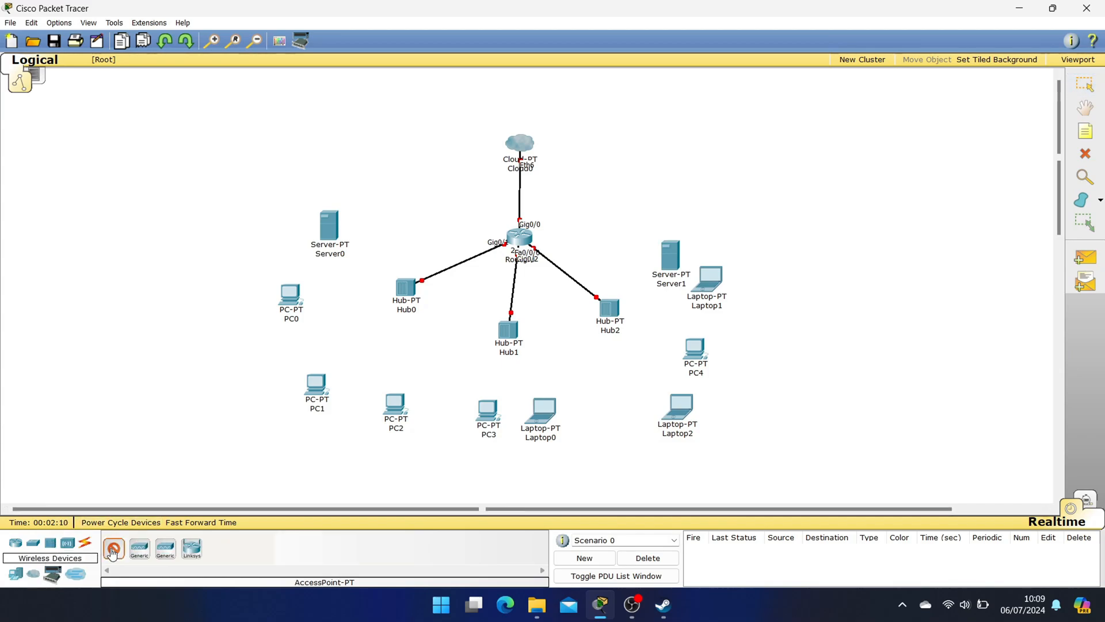
click(625, 170)
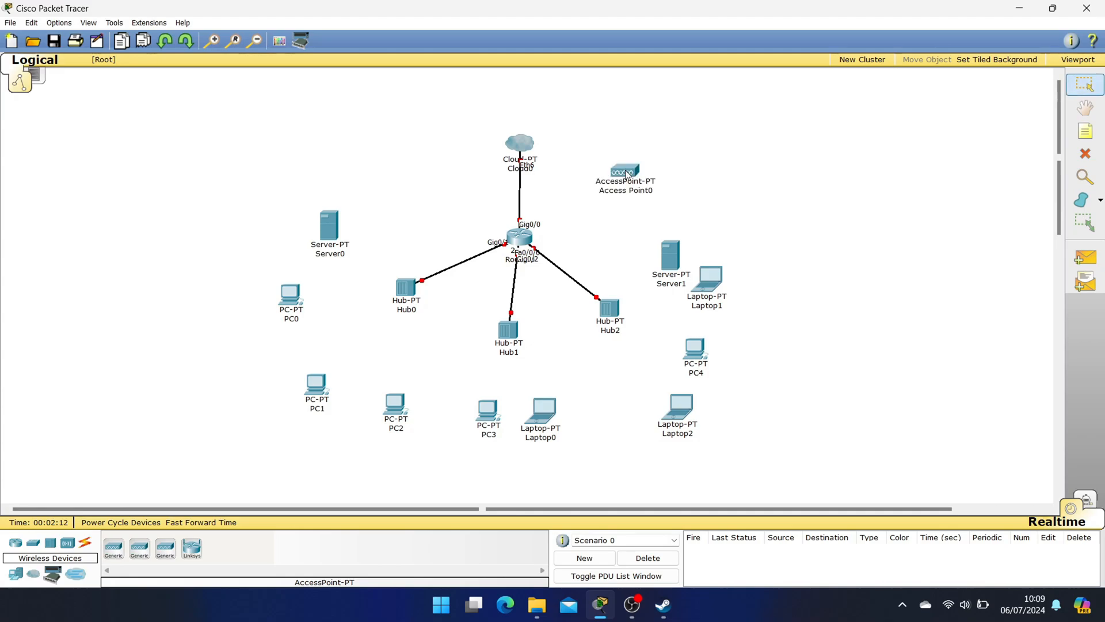
Place a tablet PC, a PDA and another laptop near the access point
click(15, 579)
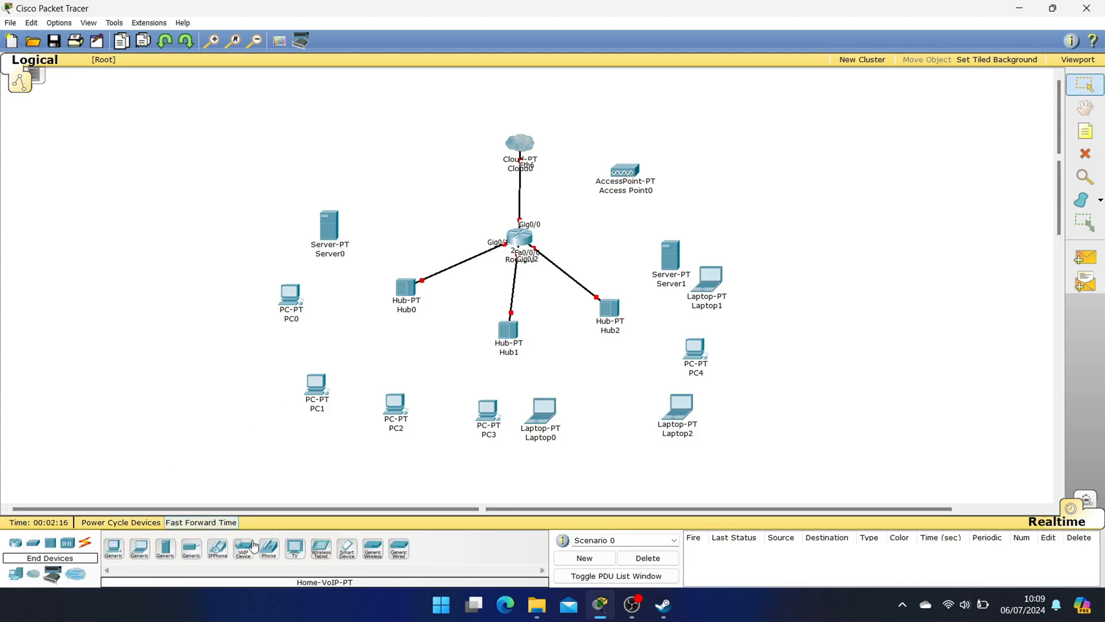
click(321, 548)
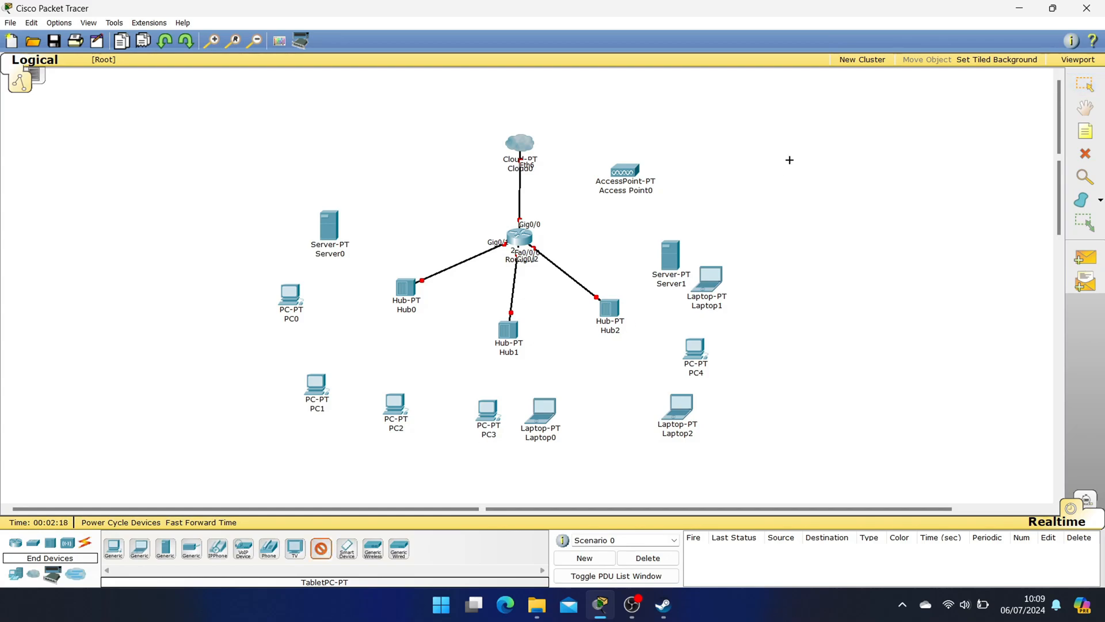
click(709, 96)
click(347, 548)
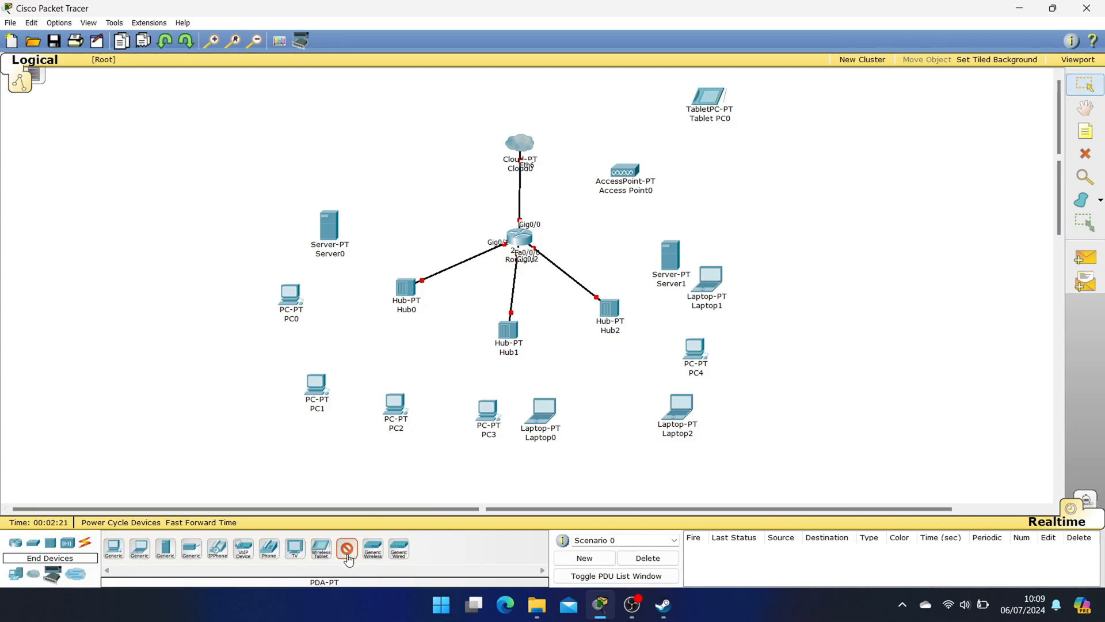
click(727, 161)
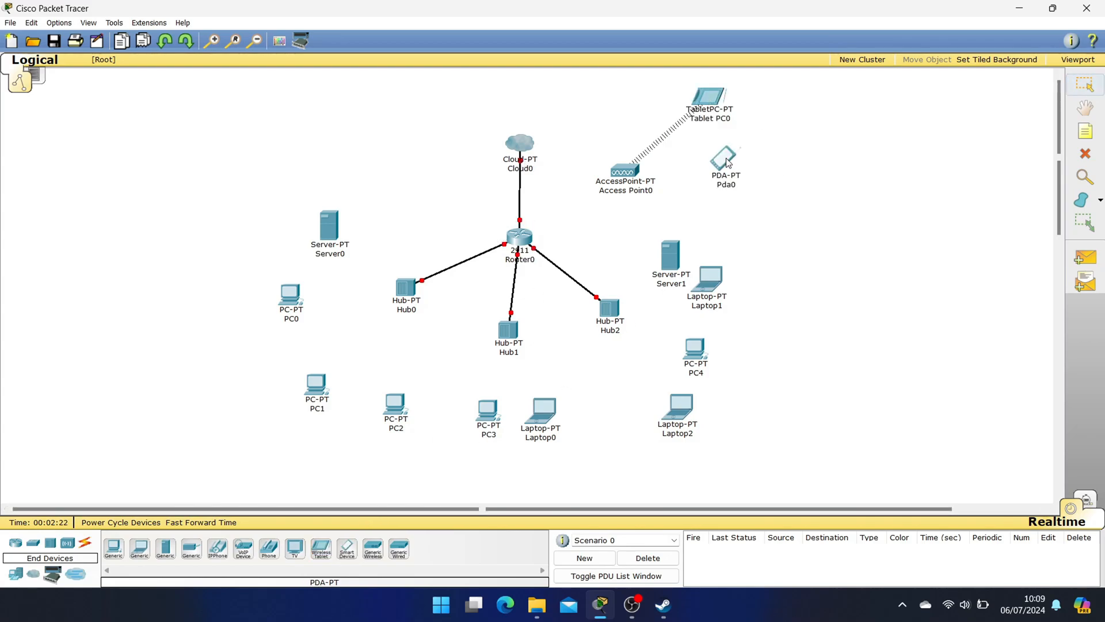
click(140, 550)
click(721, 224)
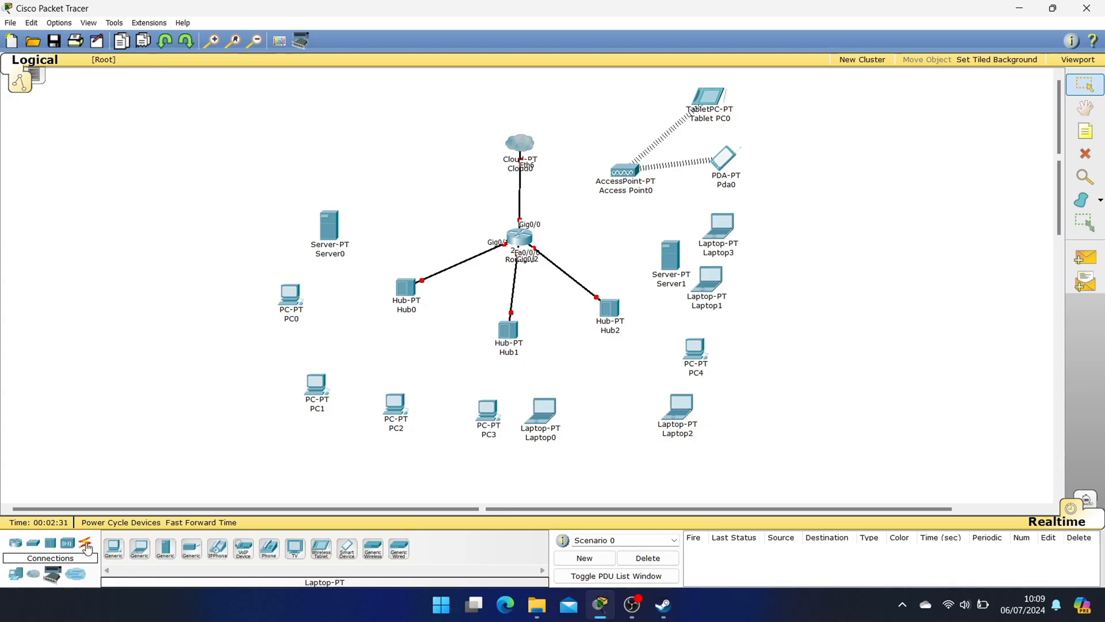
Connect the router to the access point with an automatic connection
click(86, 545)
click(113, 549)
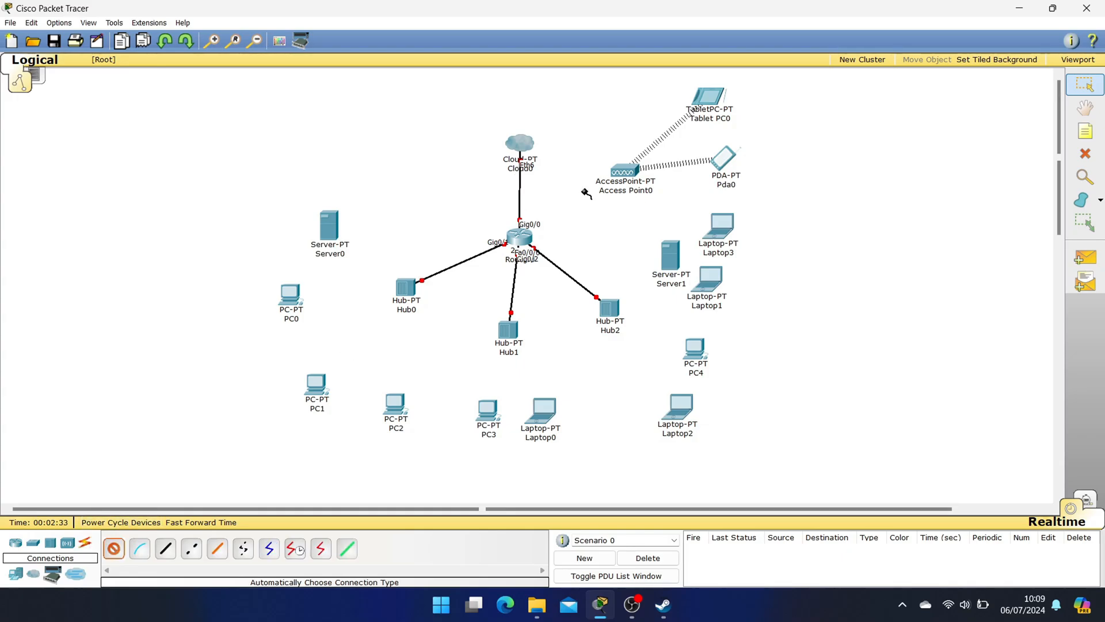
click(523, 238)
click(624, 173)
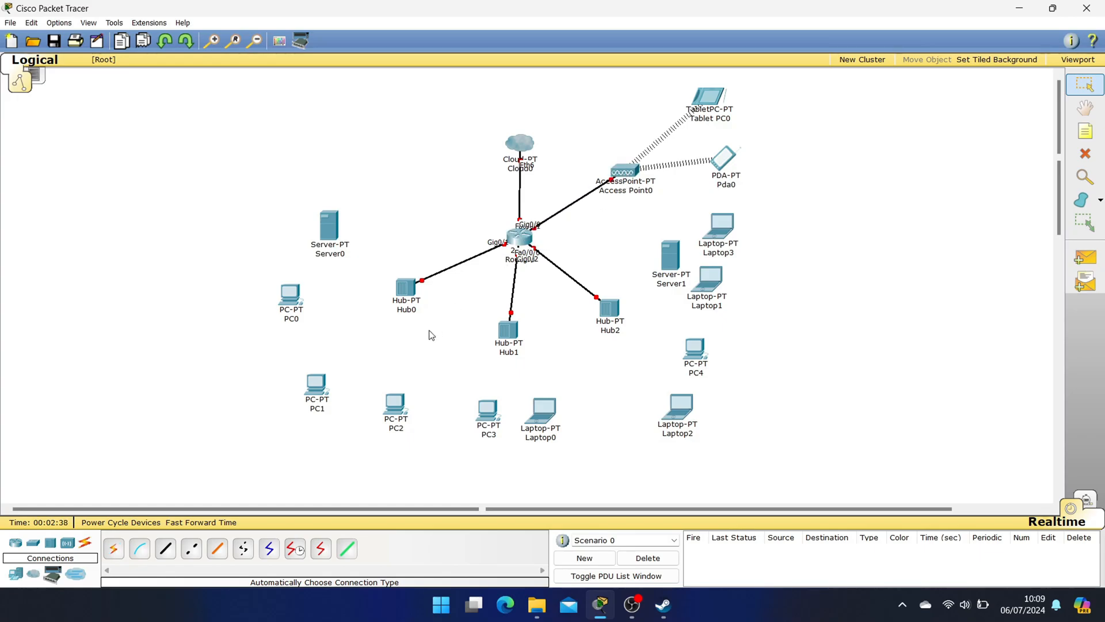
Connect Server0, PC0, PC1 and PC2 to Hub0 using automatic connections
click(114, 550)
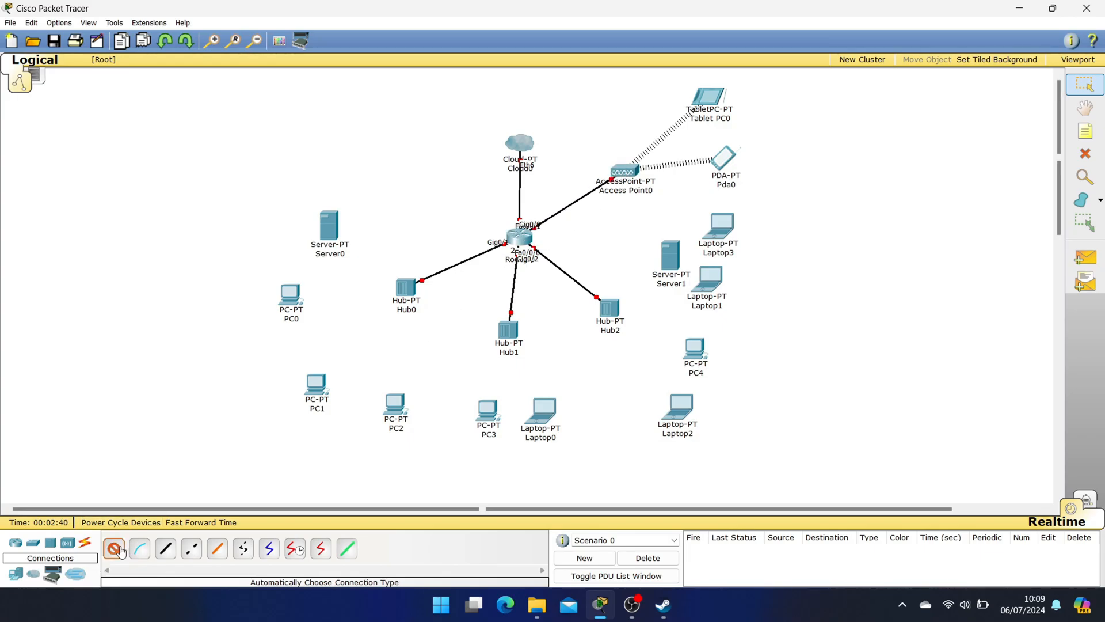
click(403, 288)
click(338, 233)
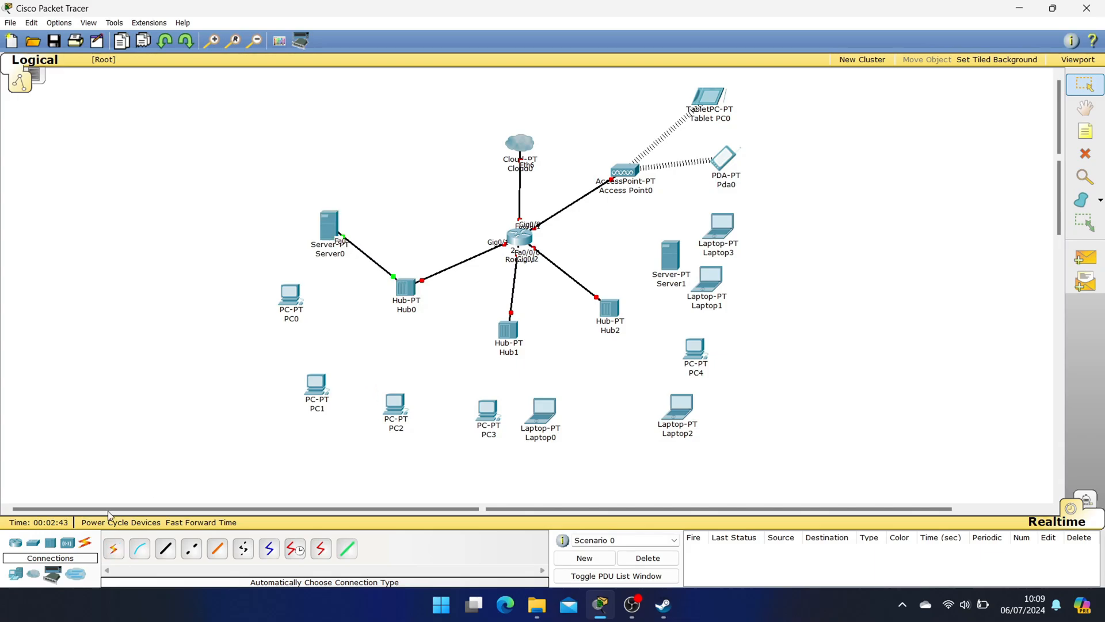
click(113, 550)
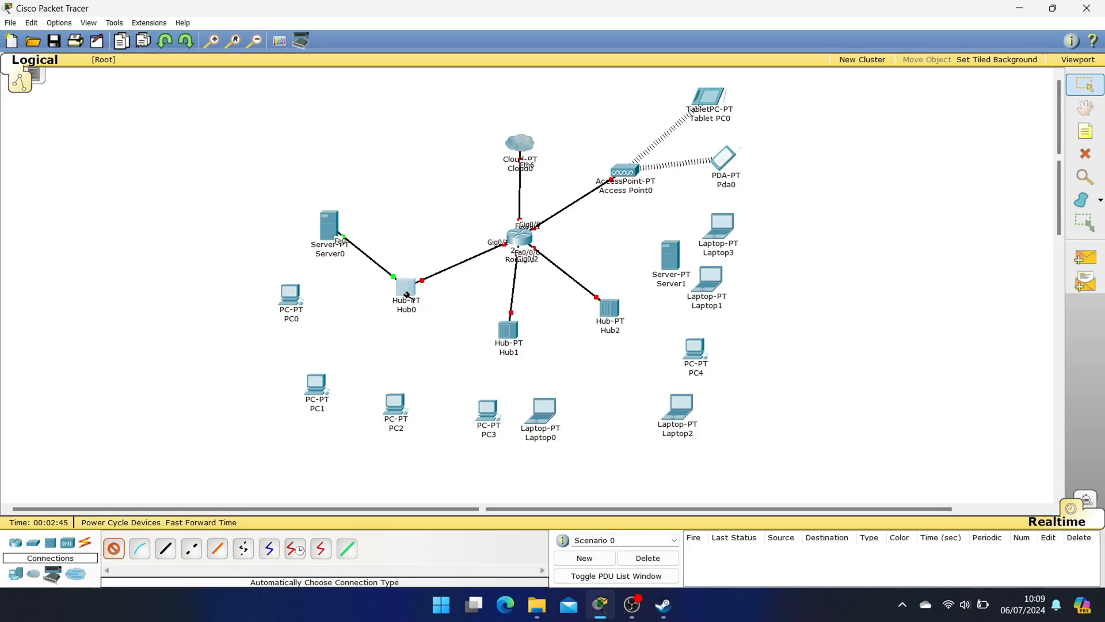
click(298, 304)
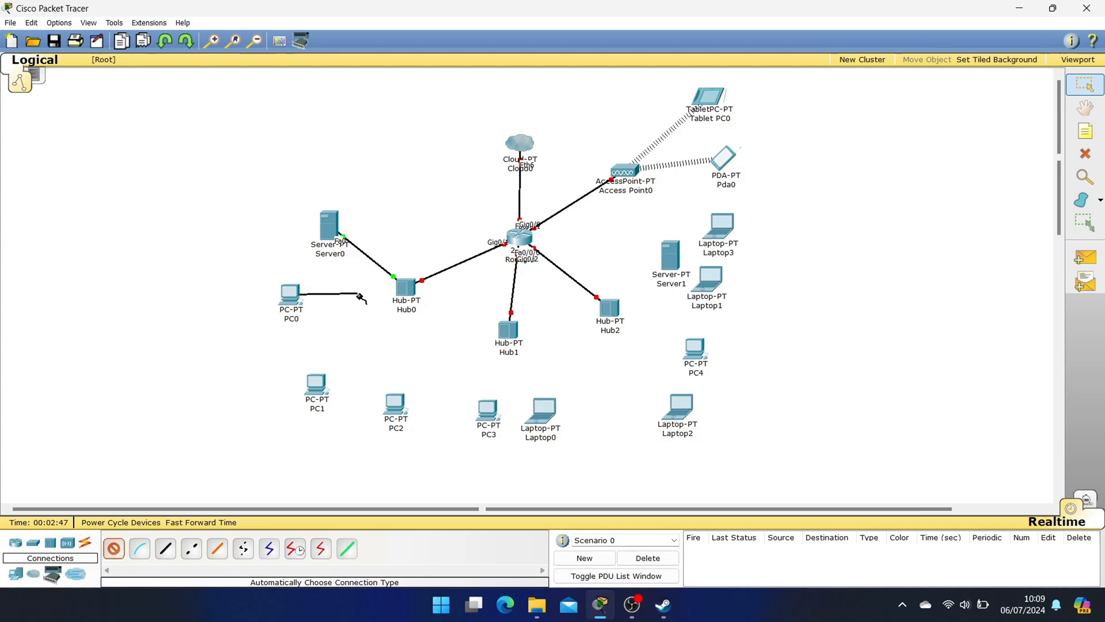
click(406, 288)
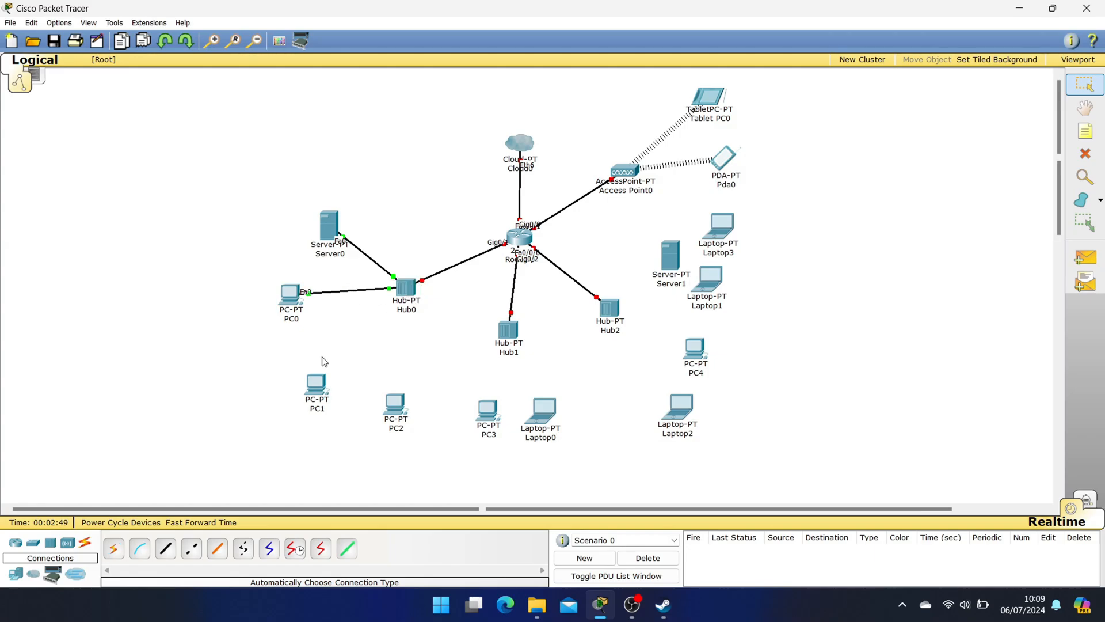
click(113, 550)
click(317, 389)
click(405, 289)
click(113, 550)
click(396, 410)
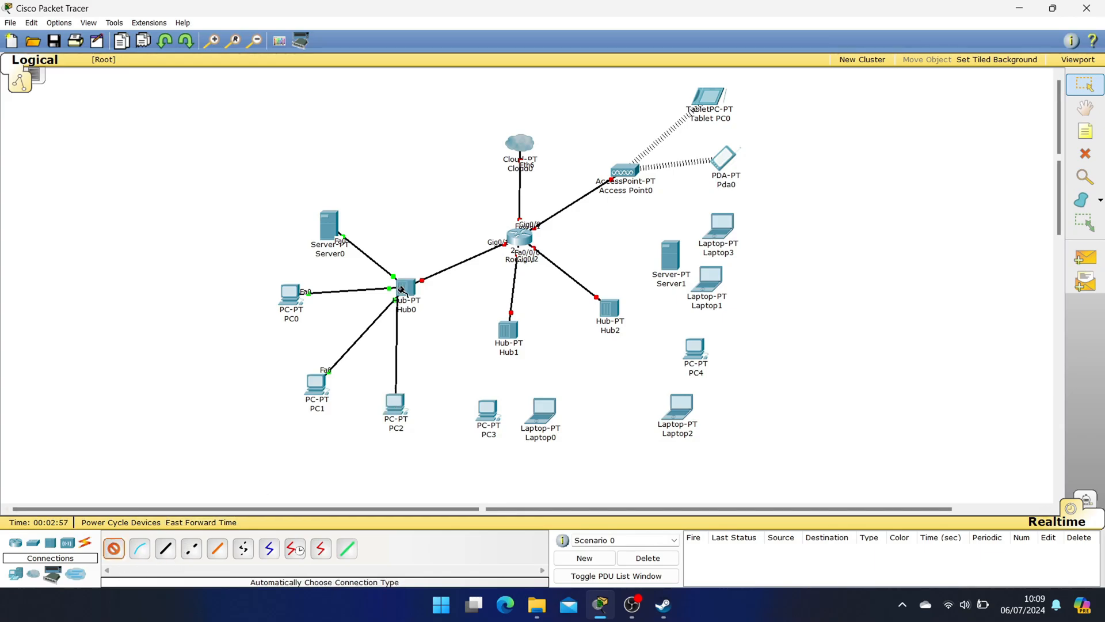
click(406, 289)
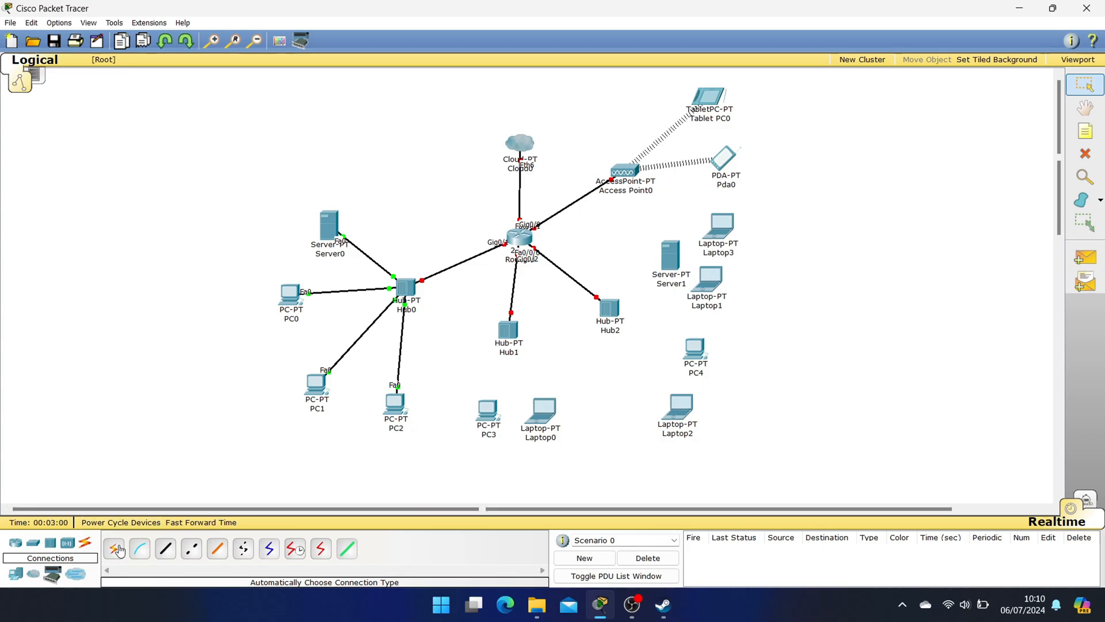
Connect PC3 and Laptop0 to Hub1 using automatic connections
click(114, 550)
click(489, 416)
click(508, 330)
click(113, 549)
click(547, 412)
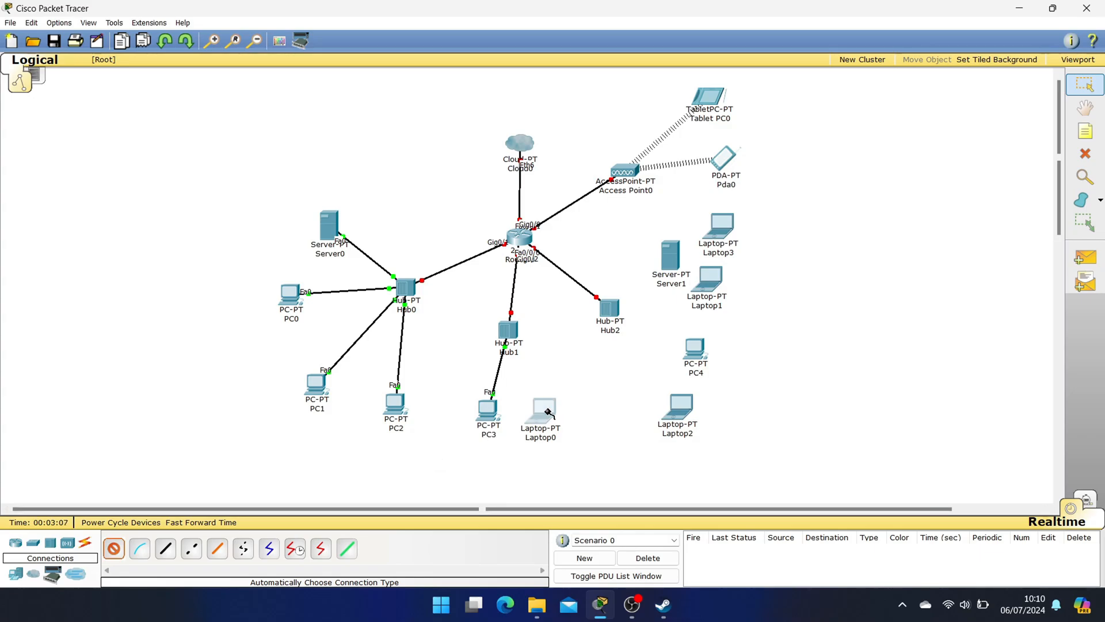
click(516, 334)
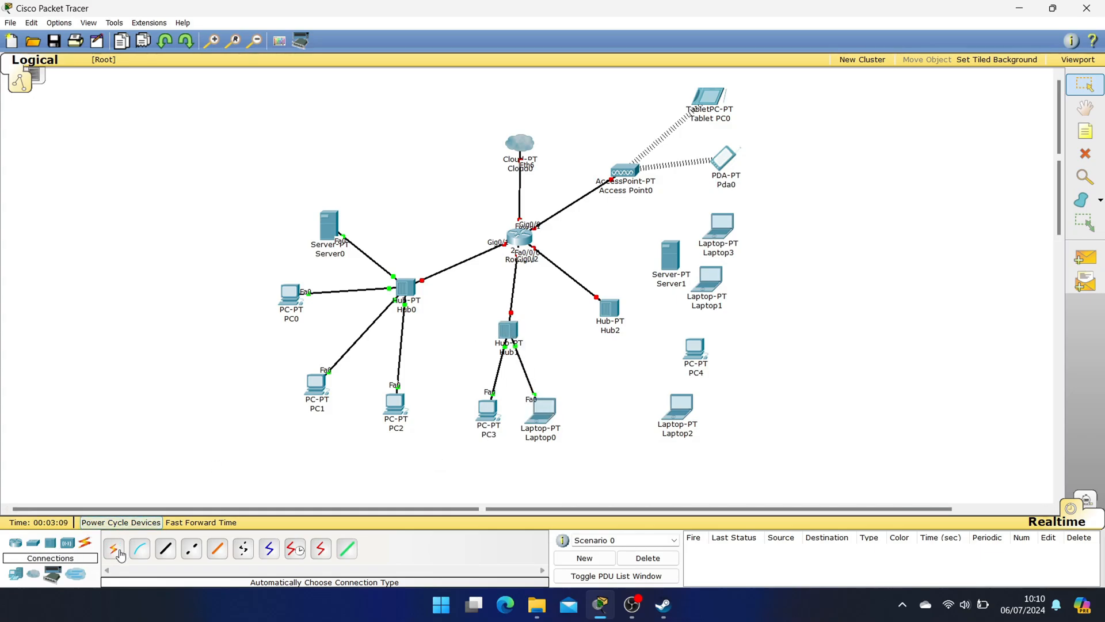
Connect Laptop2 to Hub2 with an automatic connection
click(114, 550)
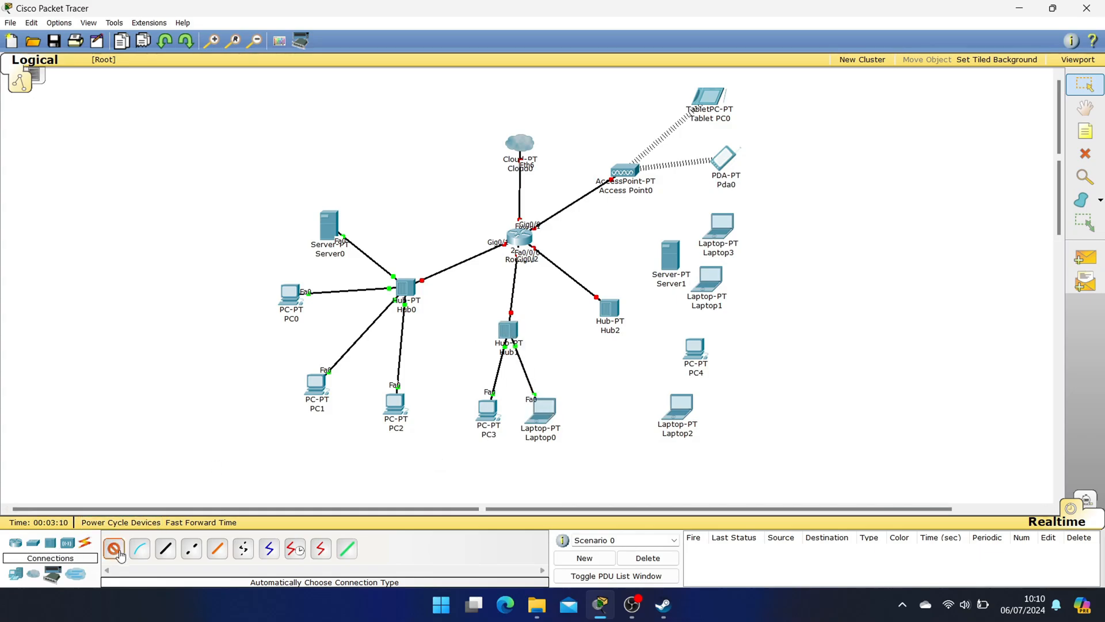
click(680, 409)
click(610, 311)
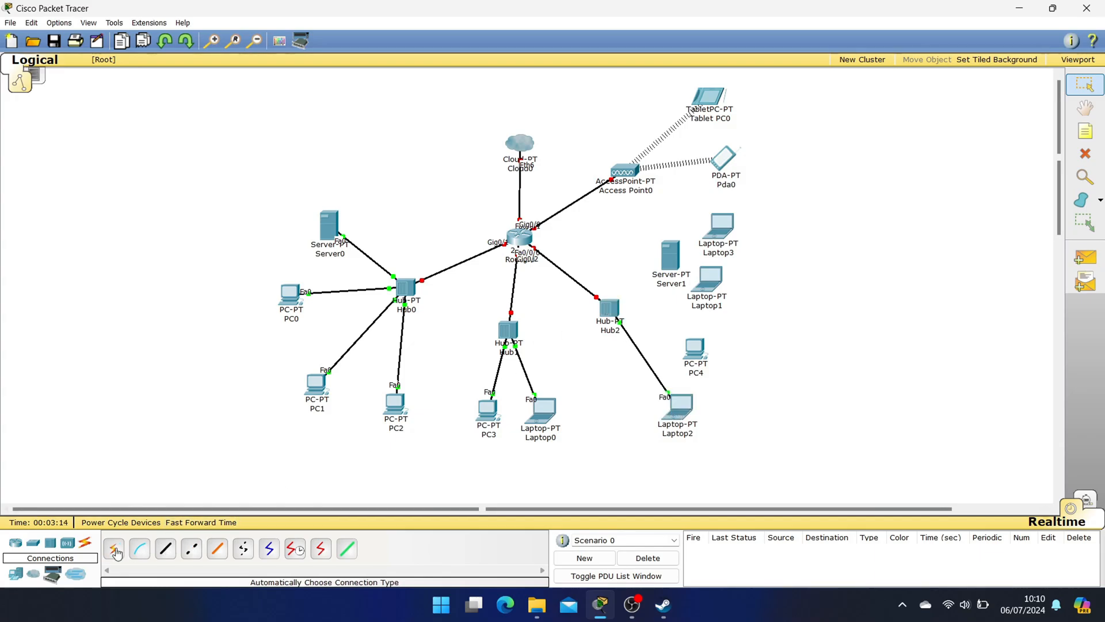
Connect PC4, Laptop1 and Server1 to Hub2 using automatic connections
click(113, 549)
click(697, 348)
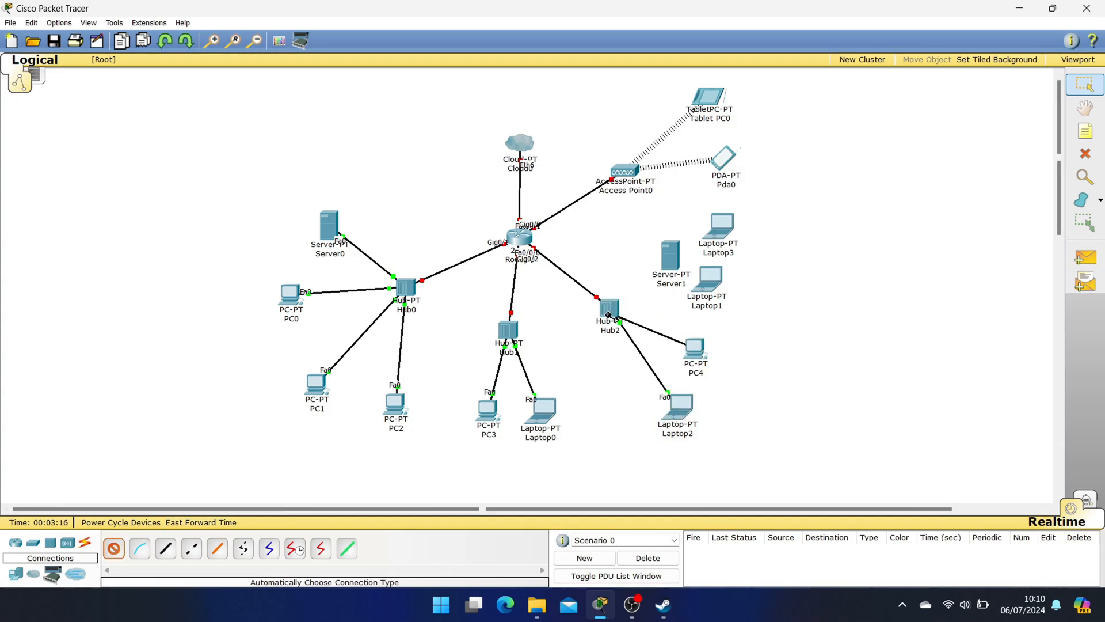
click(610, 311)
click(118, 548)
click(703, 294)
click(606, 311)
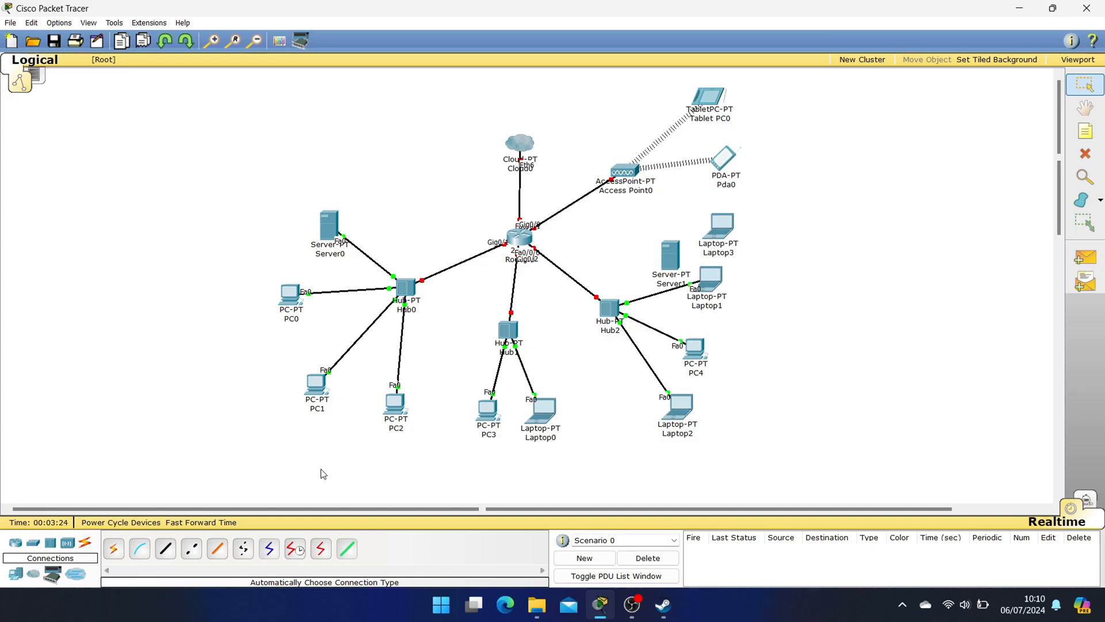
click(115, 550)
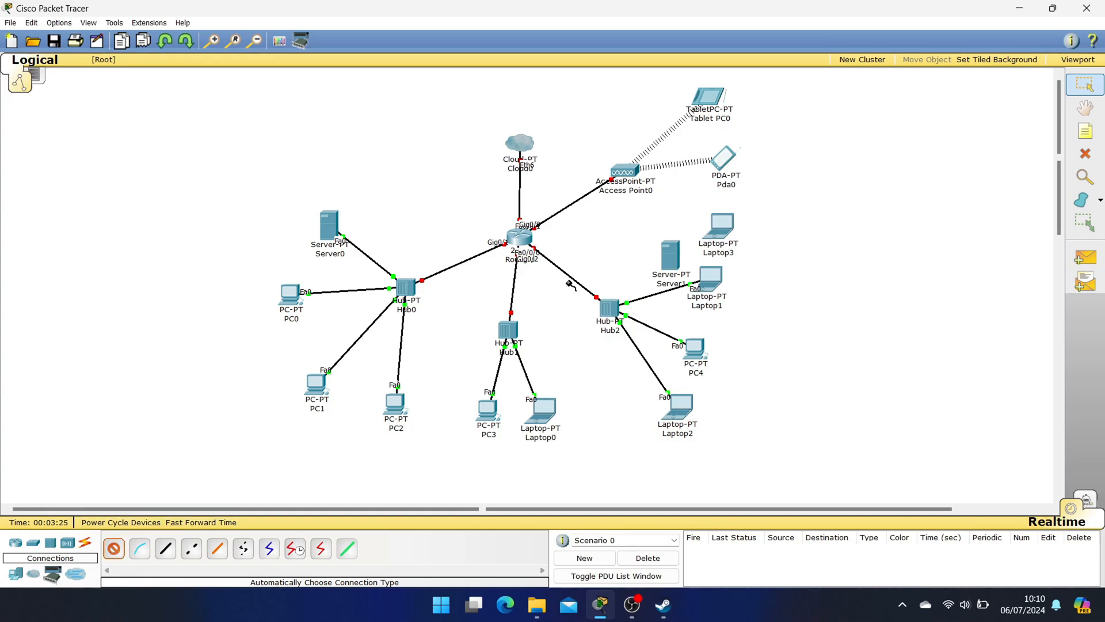
click(672, 256)
click(609, 309)
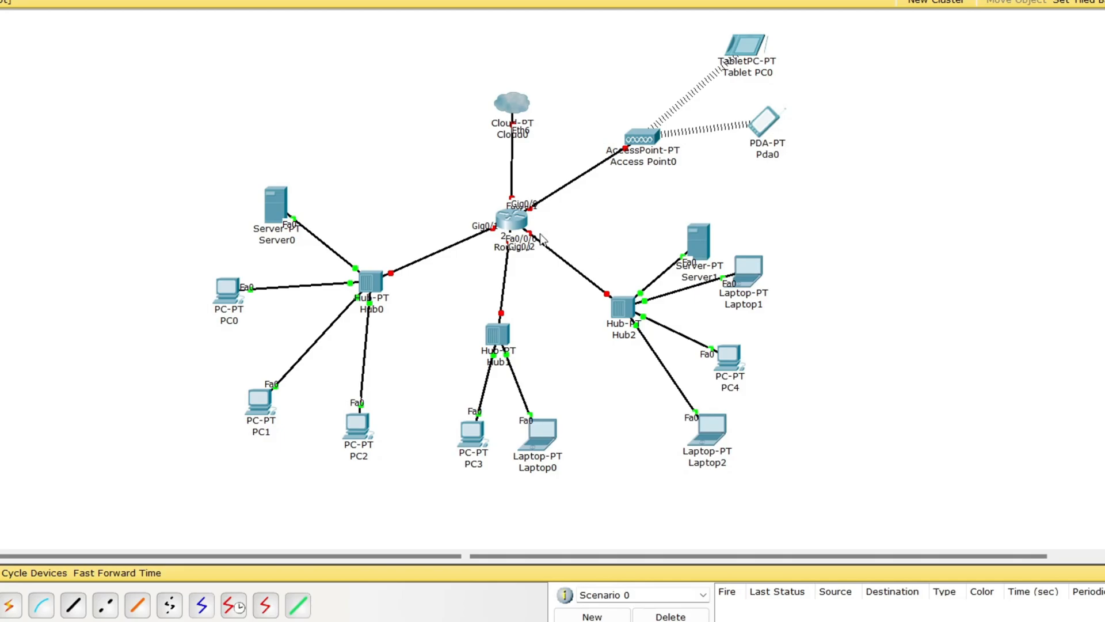
On Router0, turn on GigabitEthernet0/0 and set its IP address to 192.168.0.240 with subnet mask 255.255.255.0
click(515, 222)
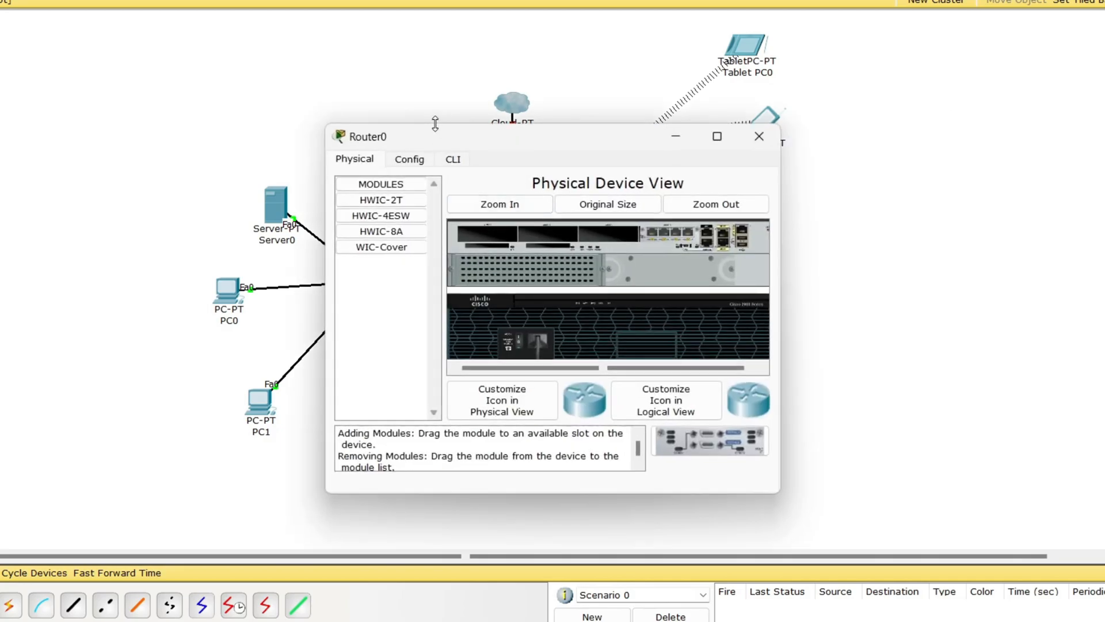
drag(468, 138, 850, 53)
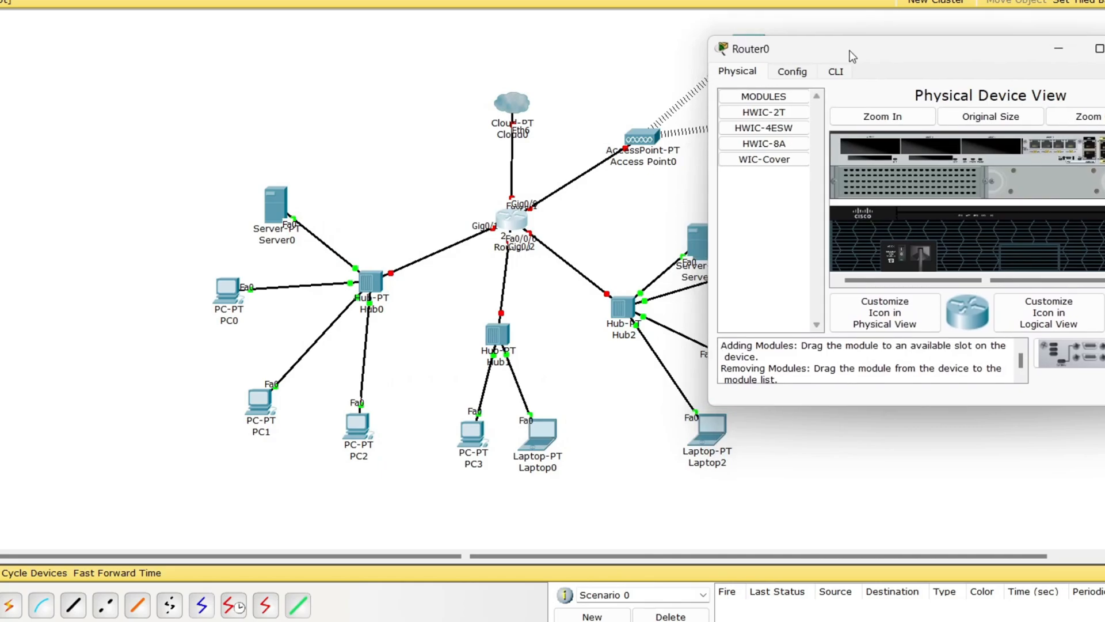
click(783, 73)
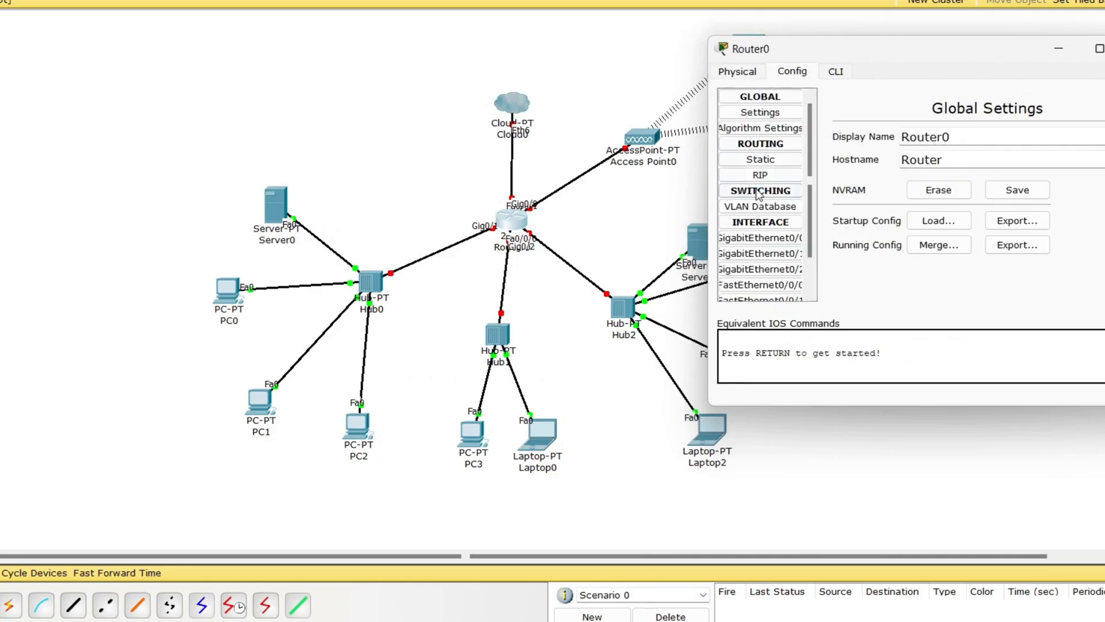
click(748, 239)
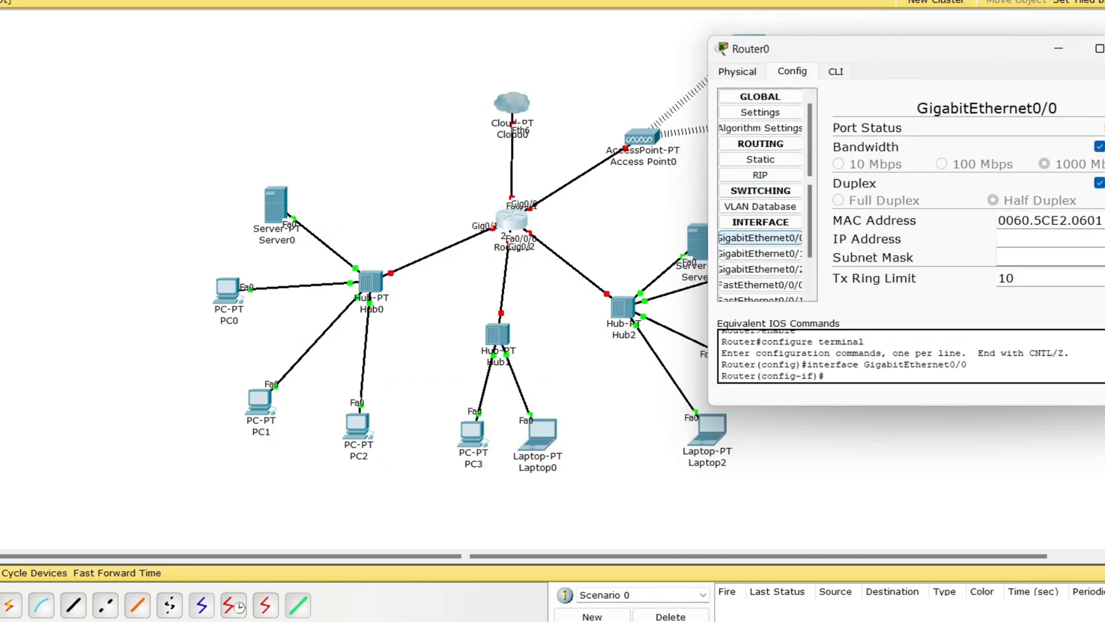
click(1104, 127)
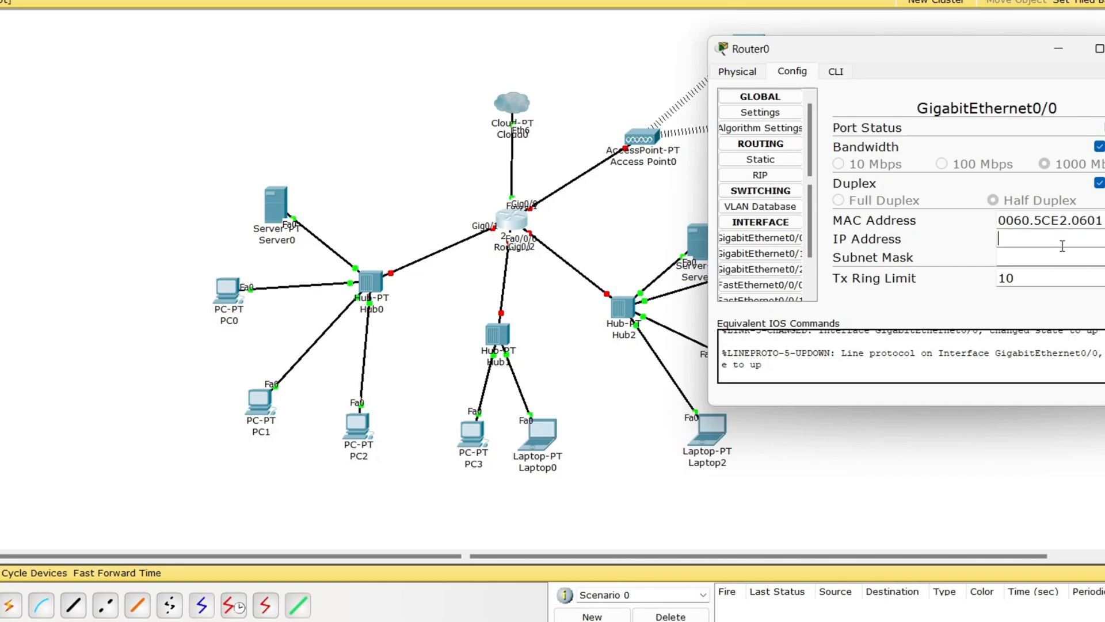
text(10)
text(92.168.0.240)
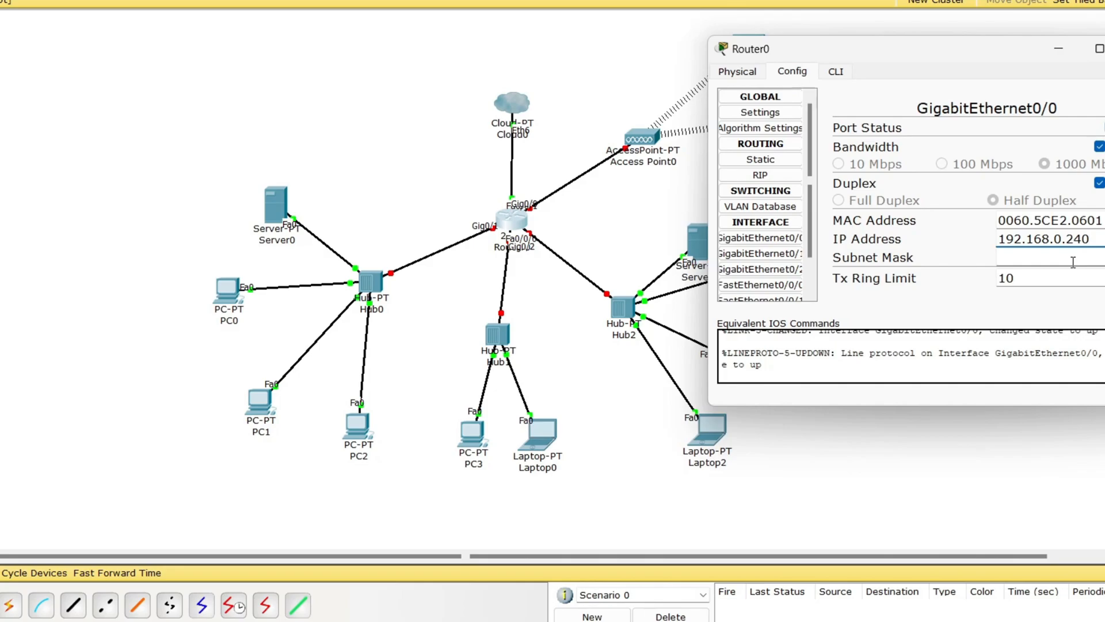
click(1073, 263)
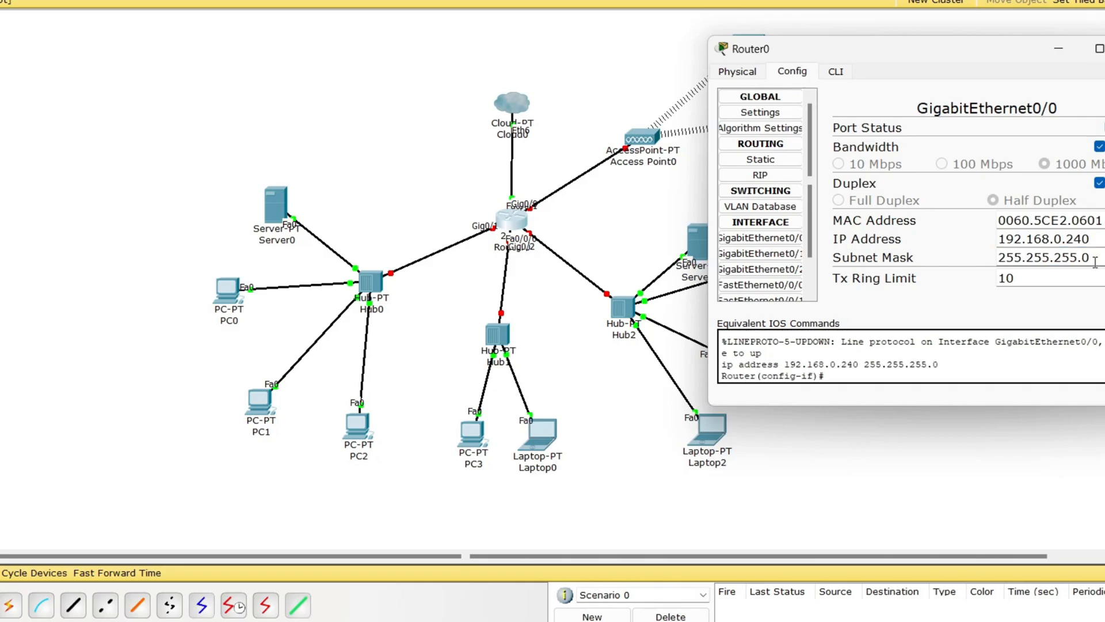
Open the router's GigabitEthernet0/1 interface configuration
click(769, 256)
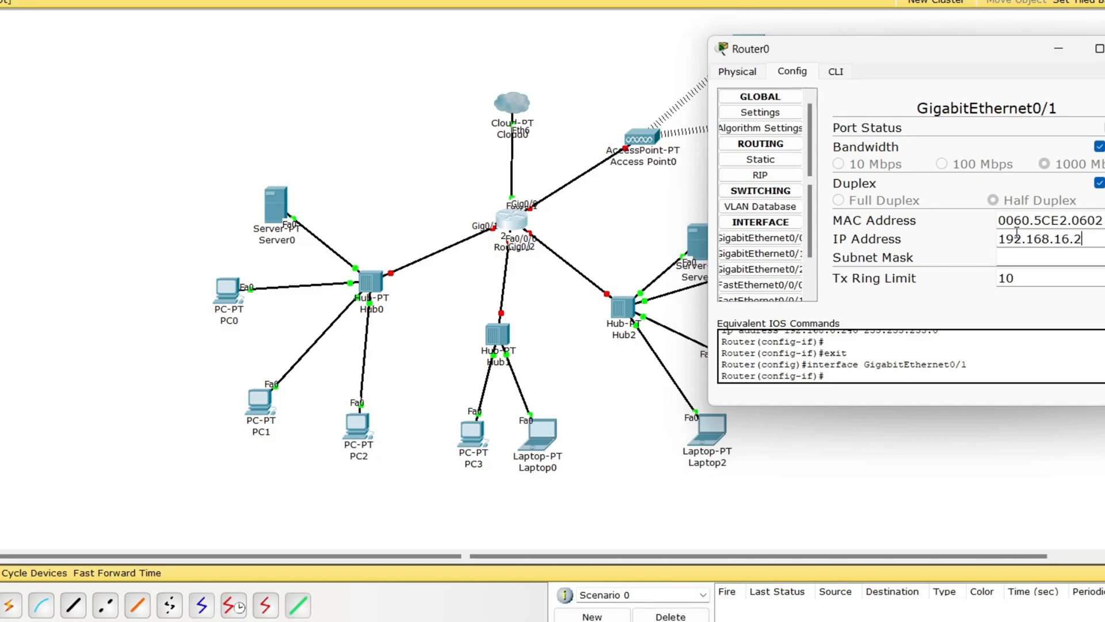
Give GigabitEthernet0/1 subnet mask 255.255.255.0, and set GigabitEthernet0/2 to IP 192.168.15.2 with mask 255.255.255.0
click(1023, 242)
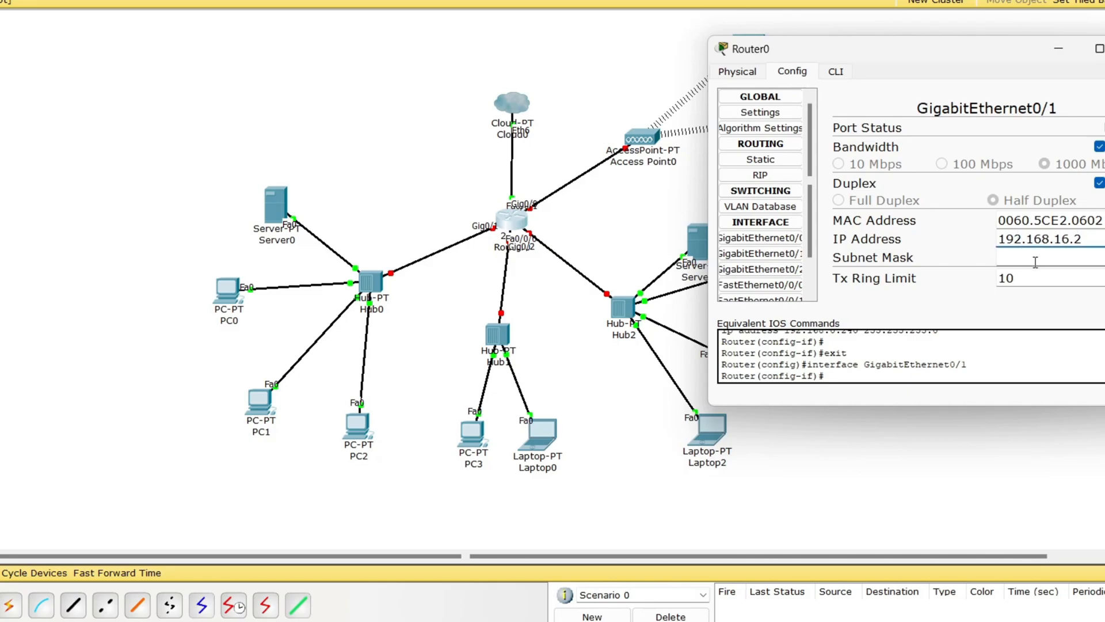
click(760, 269)
click(1018, 239)
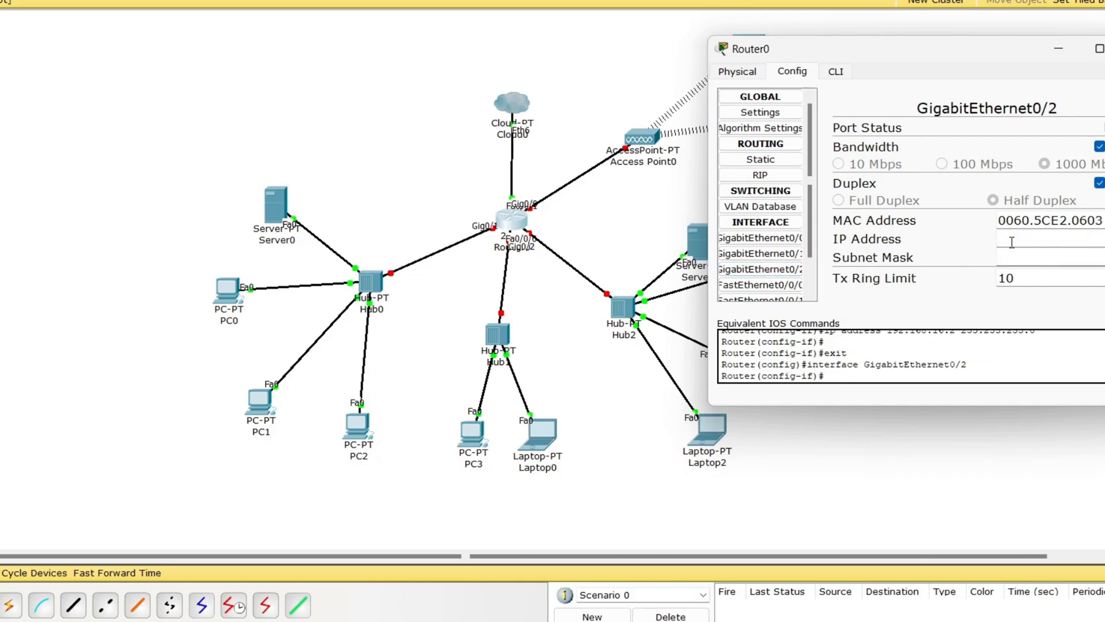
text(192.168.15.2)
click(1055, 258)
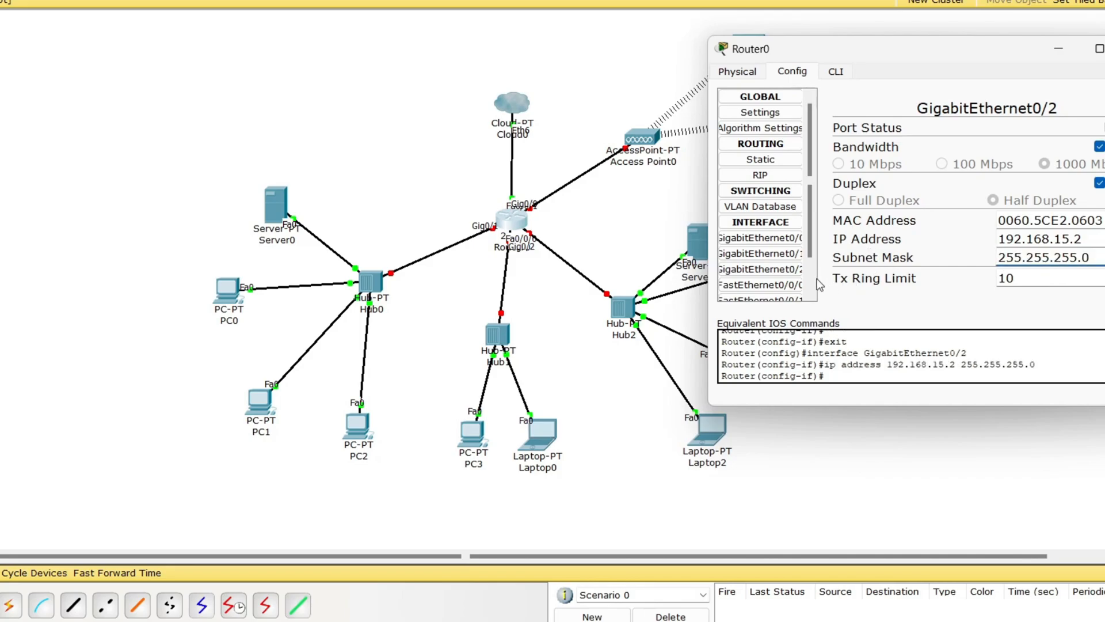
click(791, 270)
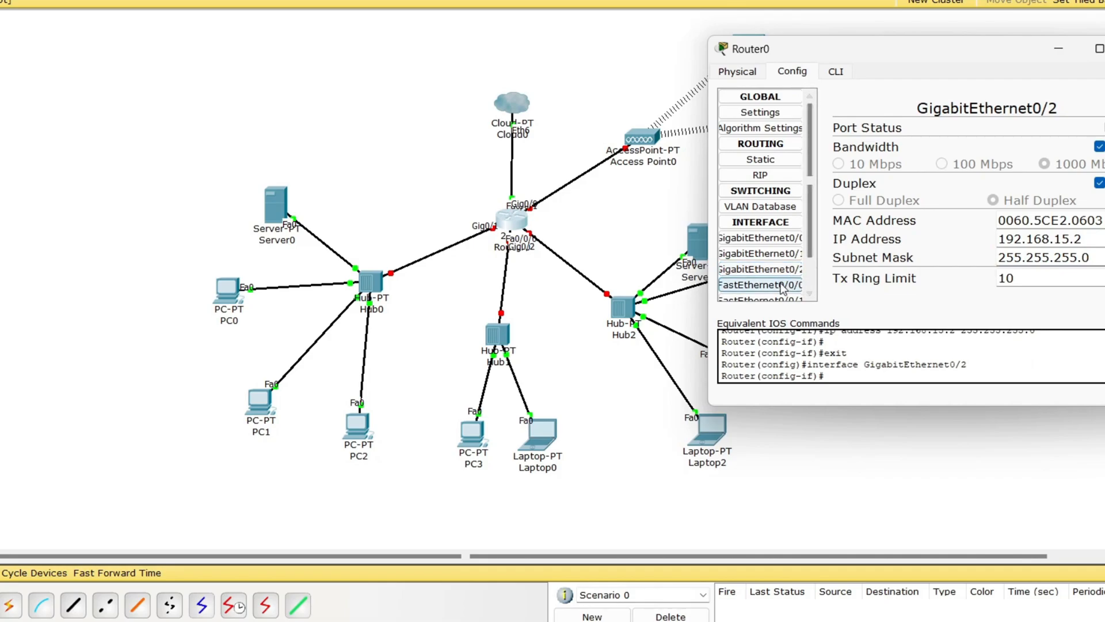
On FastEthernet0/0/0, enter 192.168.17.2 in the Tx Ring Limit field
click(782, 286)
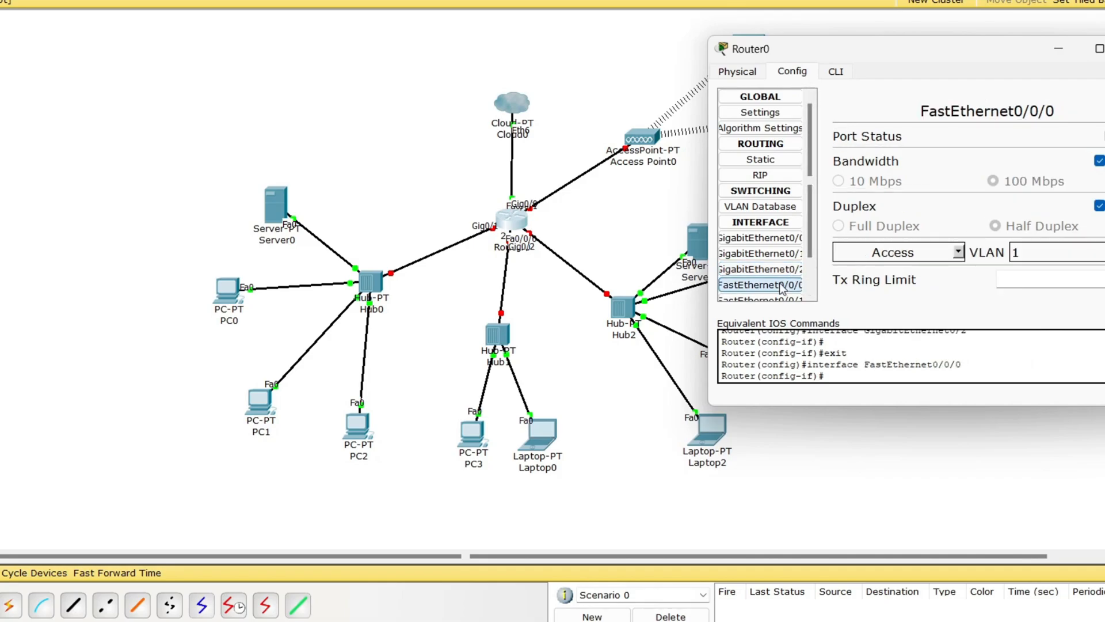
click(1044, 282)
text(192.168)
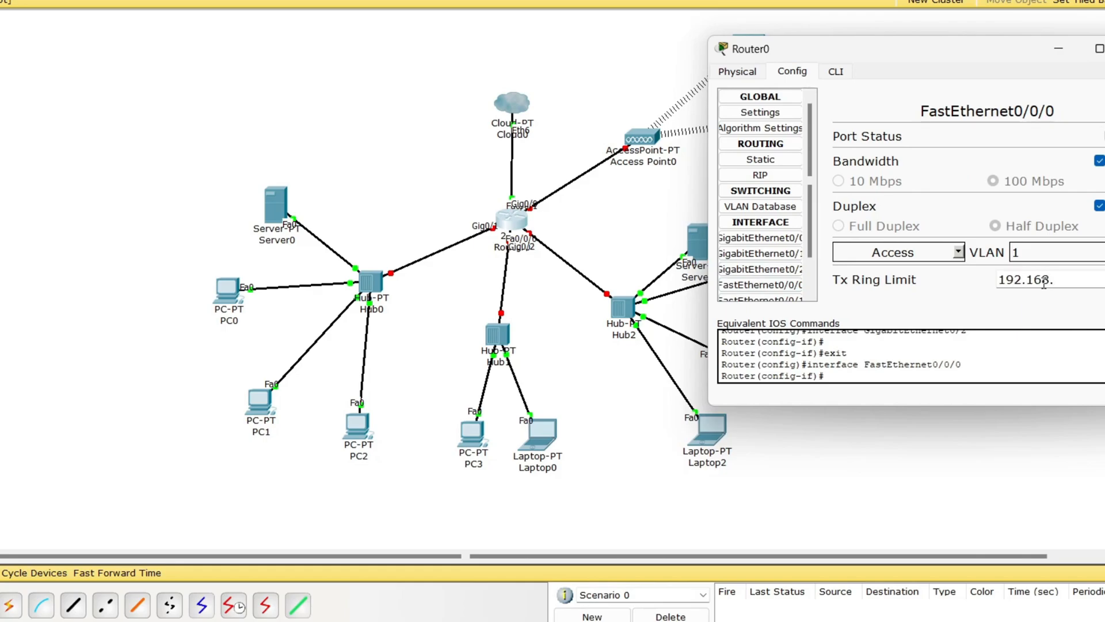
text(.17.2)
key(Return)
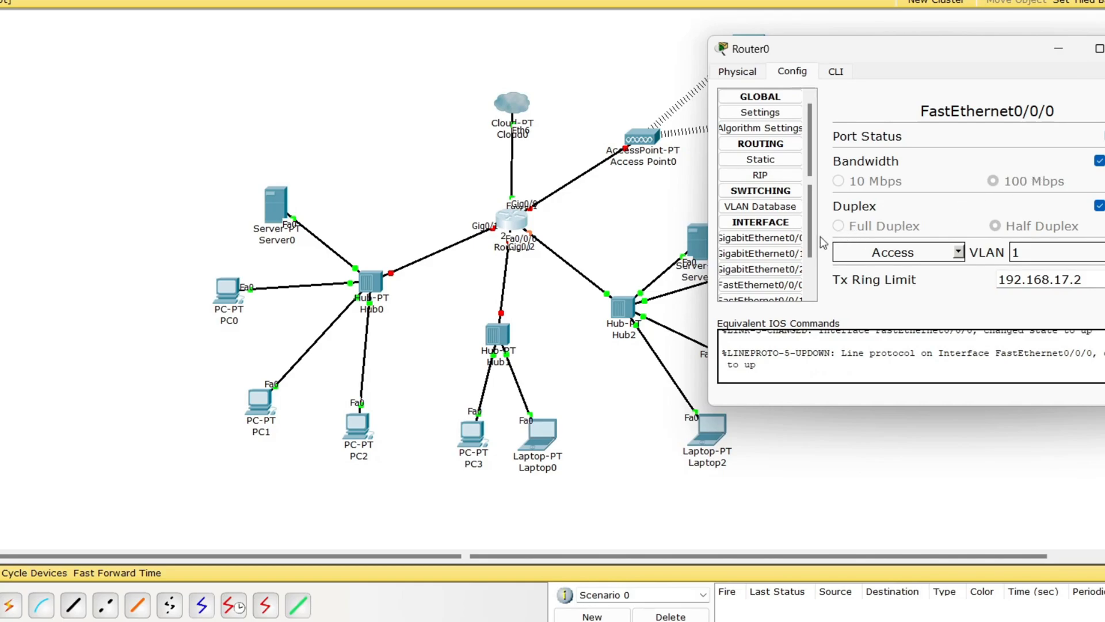
Review the settings of the router's GigabitEthernet0/2, 0/1 and 0/0 interfaces
click(773, 273)
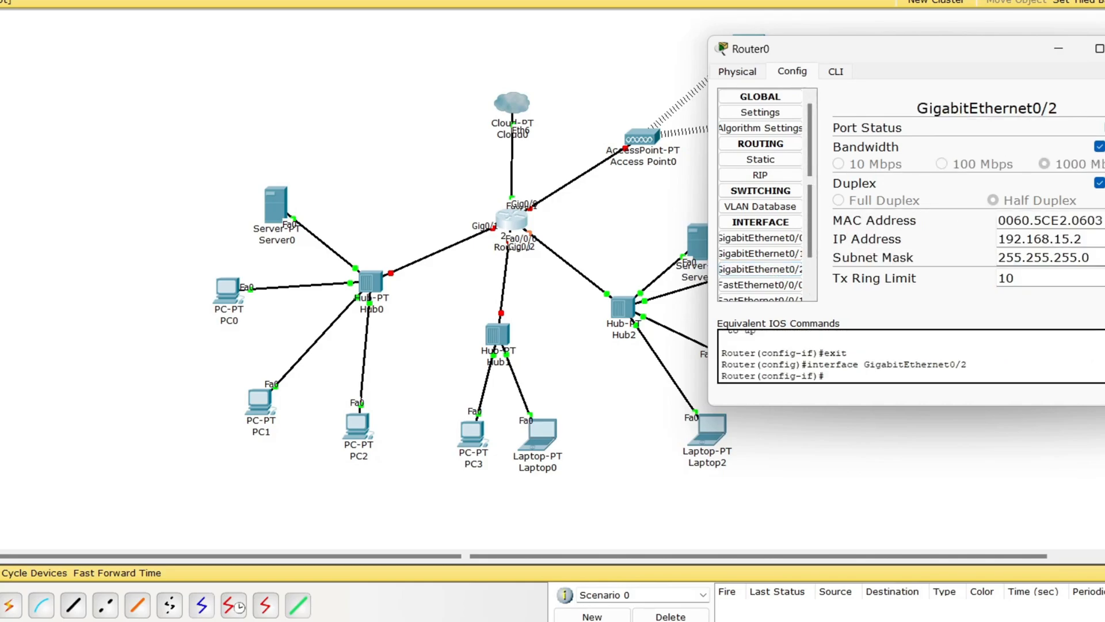
click(780, 254)
click(788, 240)
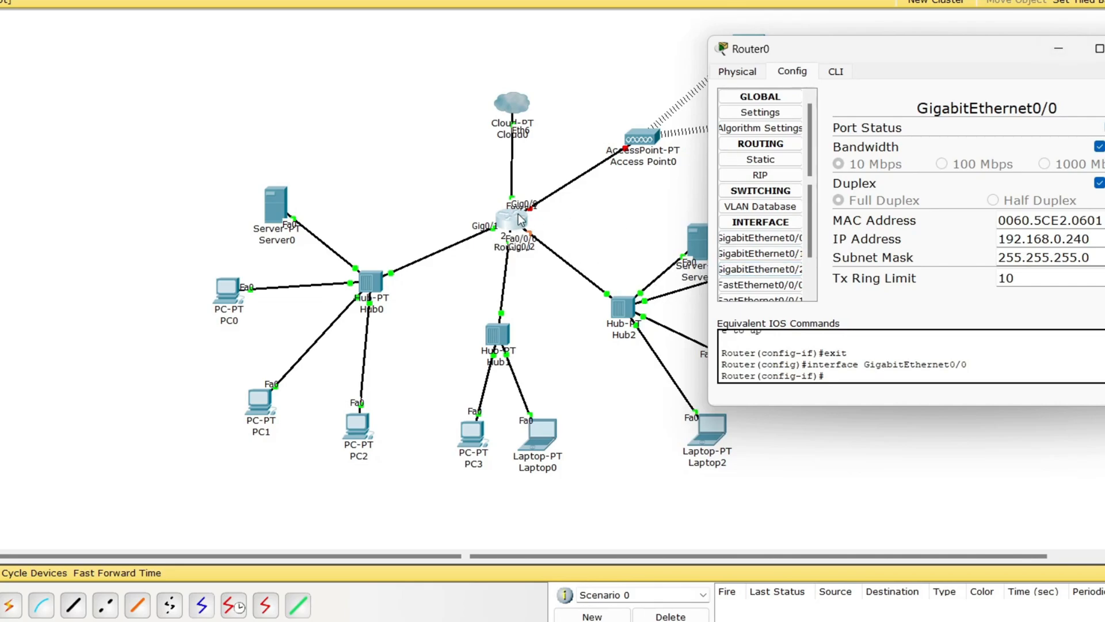
Turn on FastEthernet0/0/1, enter 192.168.18.2 in its Tx Ring Limit field, and close the router window
click(788, 300)
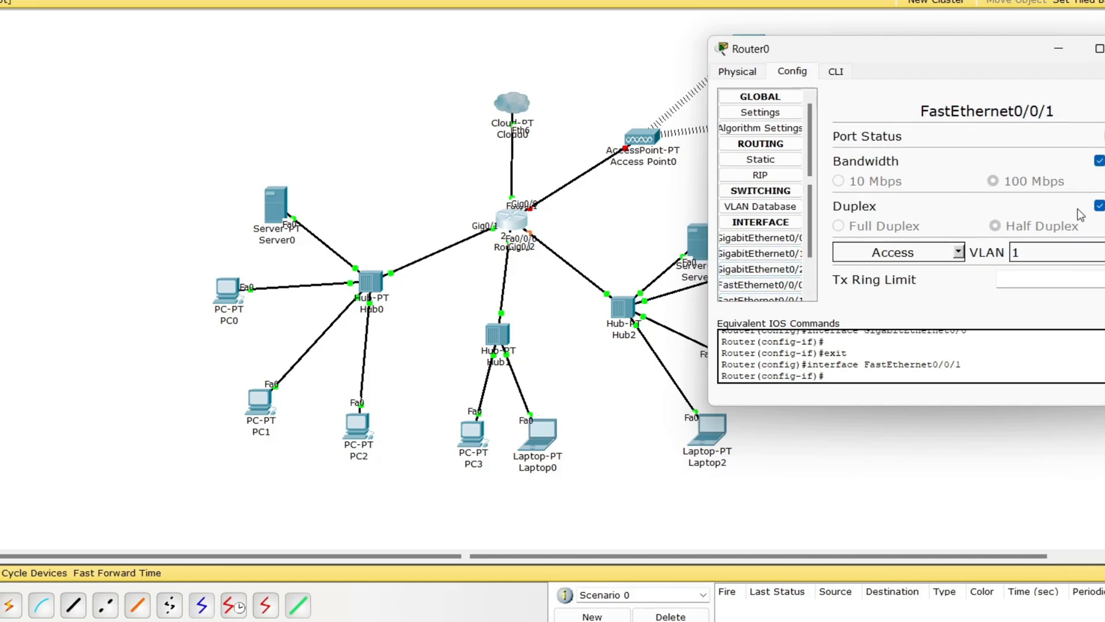
click(1104, 137)
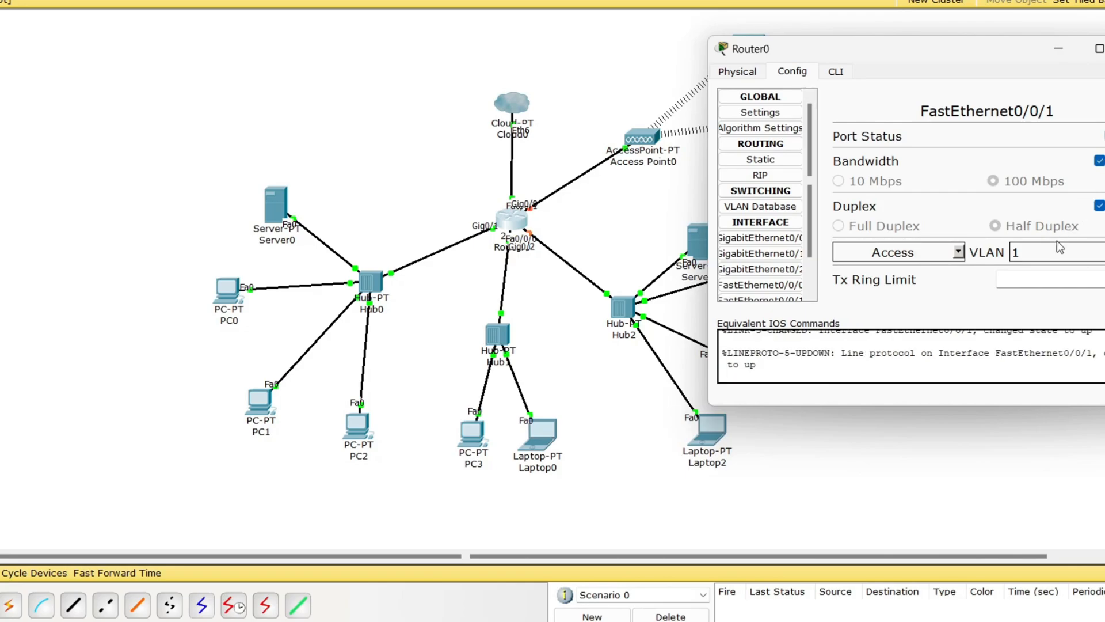
click(1019, 281)
text(192.168.18.2)
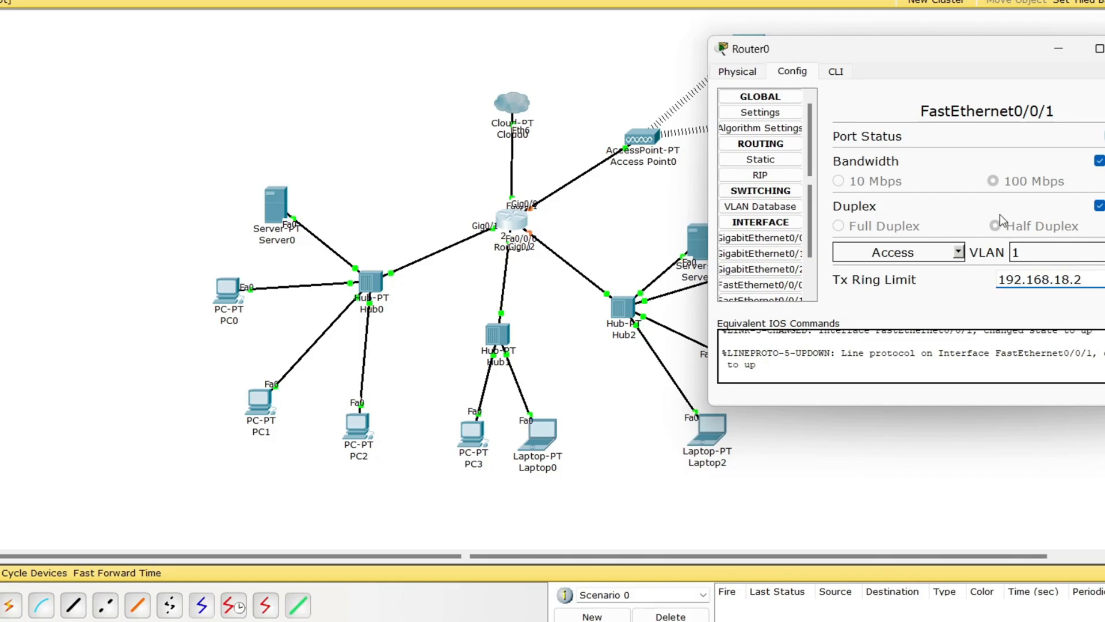
key(alt+F4)
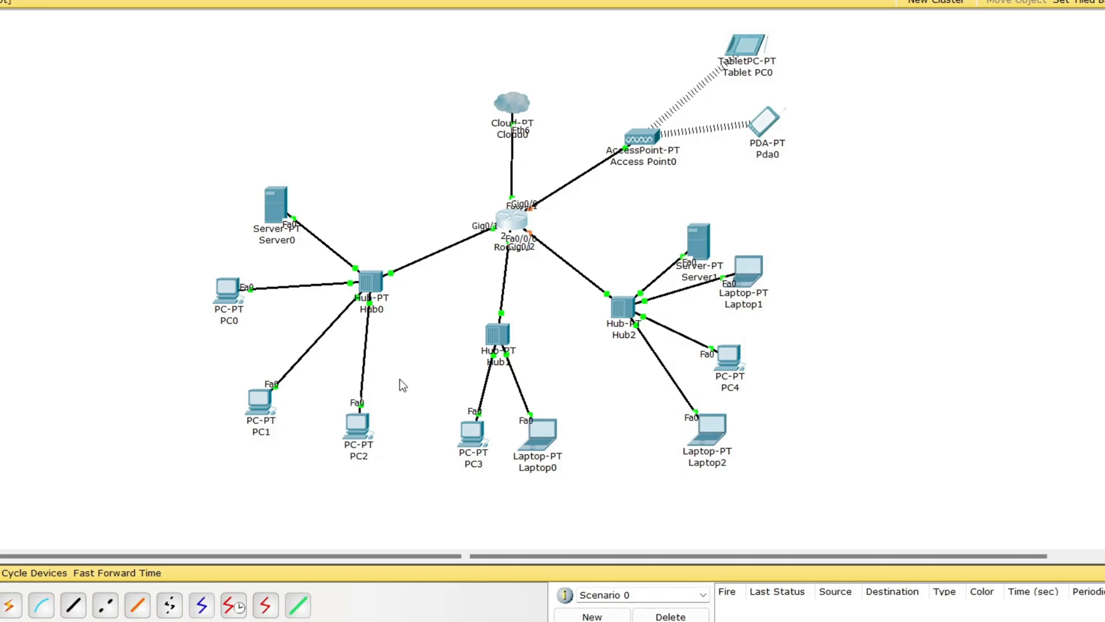
On Server0, set FastEthernet0 to static IP 192.168.16.3 with subnet mask 255.255.255.0
click(268, 212)
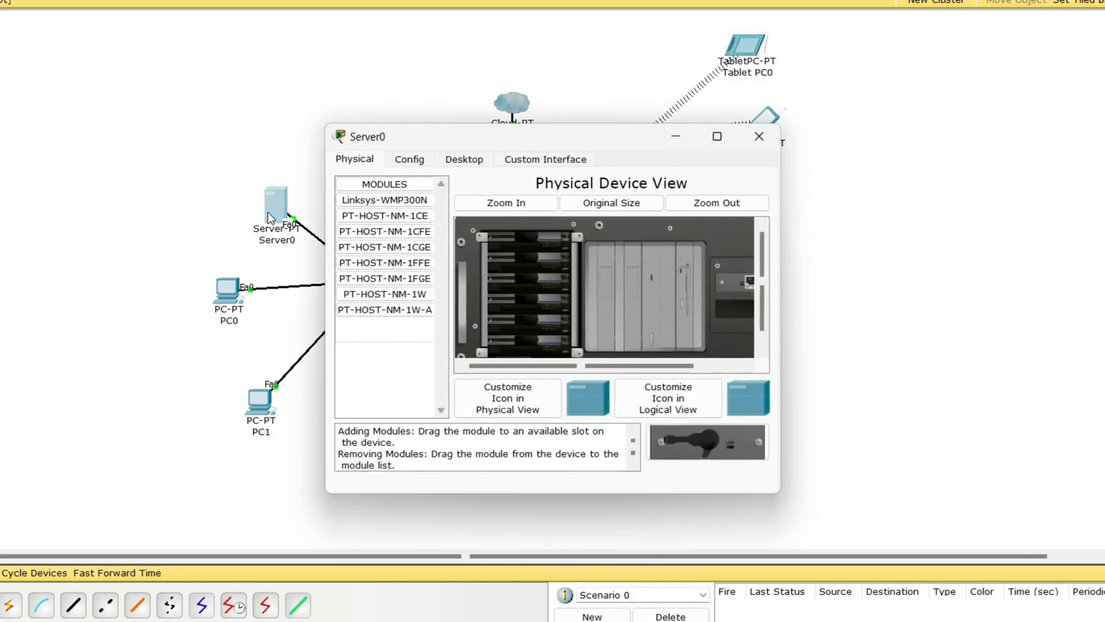
click(433, 161)
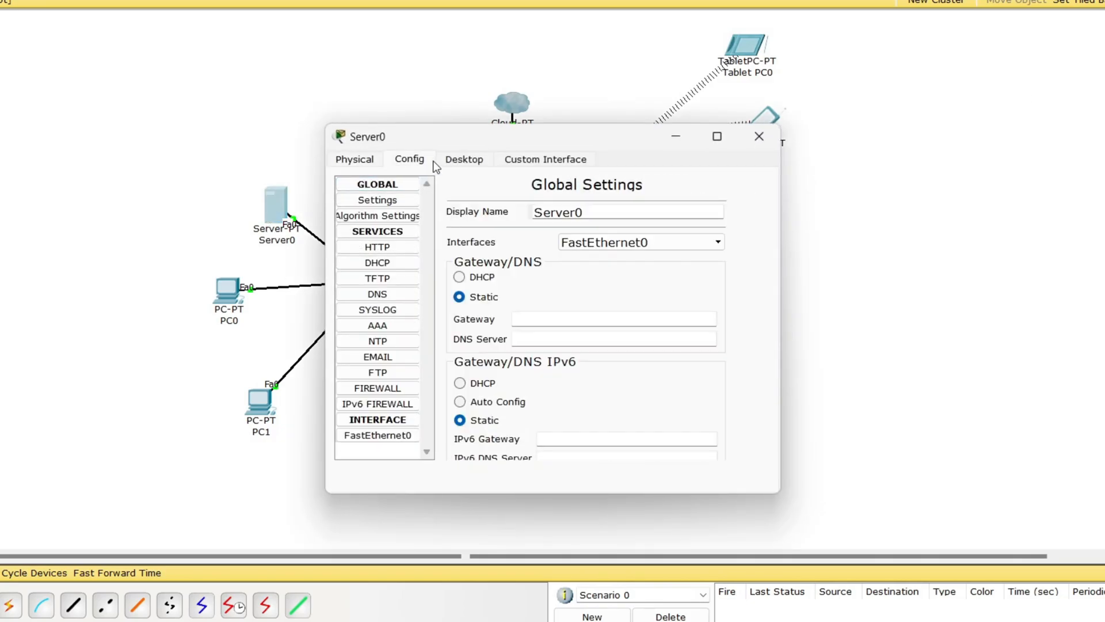
click(385, 438)
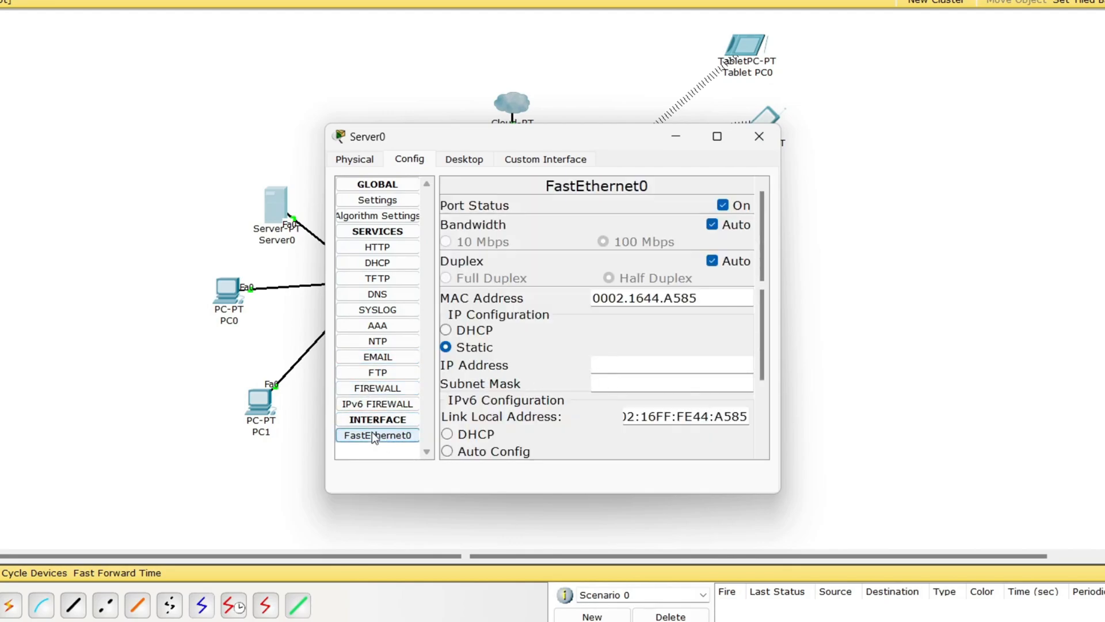
text(1)
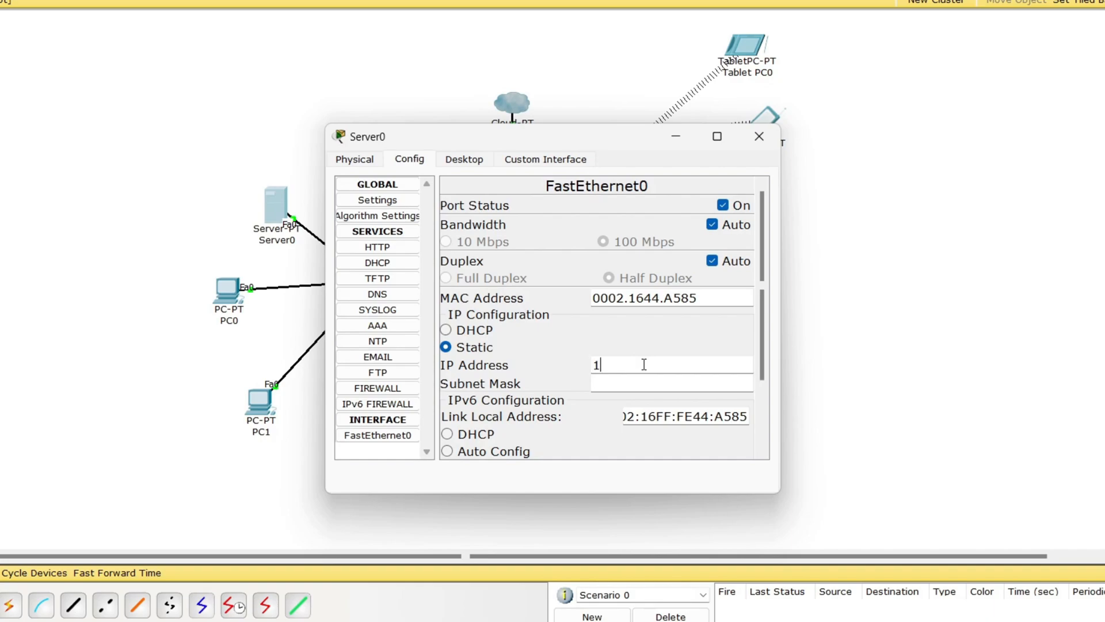
text(92.168.16.)
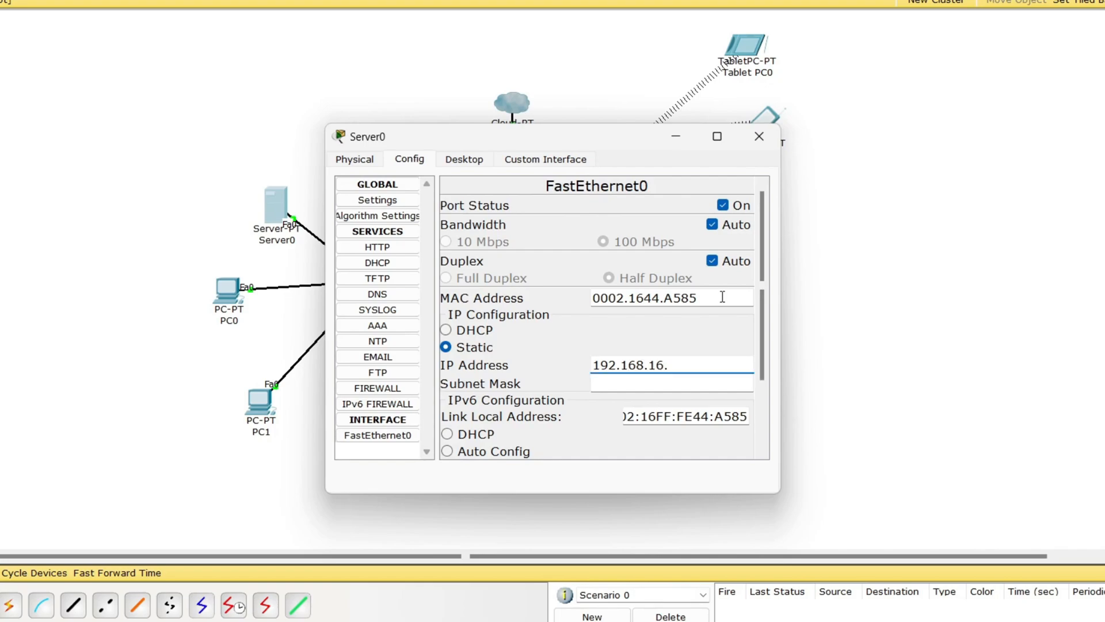
text(3)
click(717, 377)
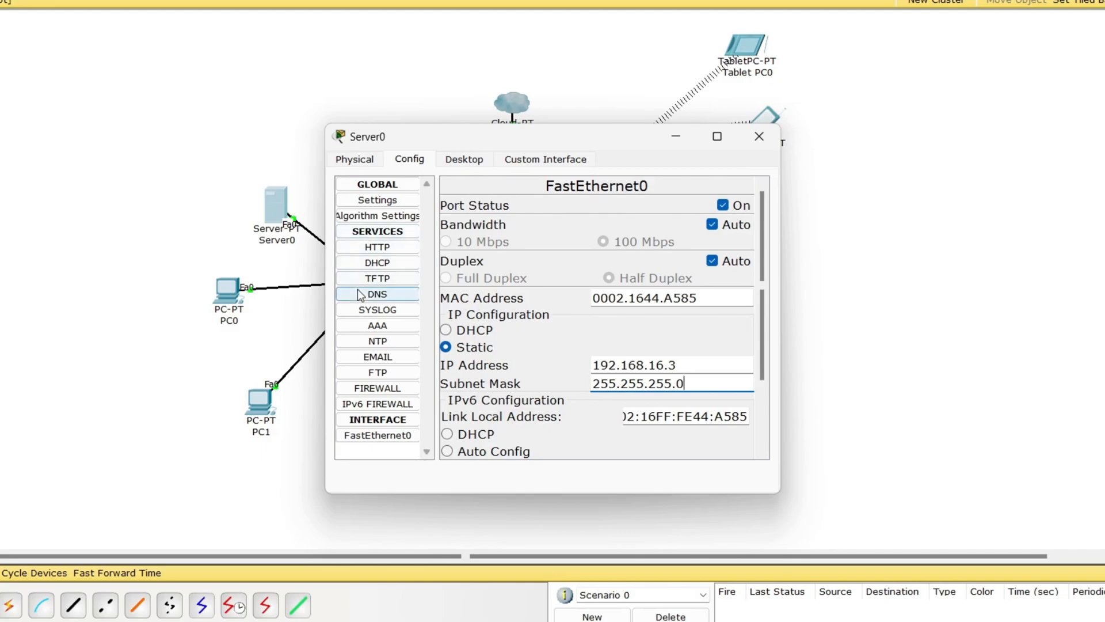
Turn on Server0's DHCP service with gateway 192.168.16.1, DNS 8.8.8.8, start address 192.168.16.3, and save the pool
click(377, 264)
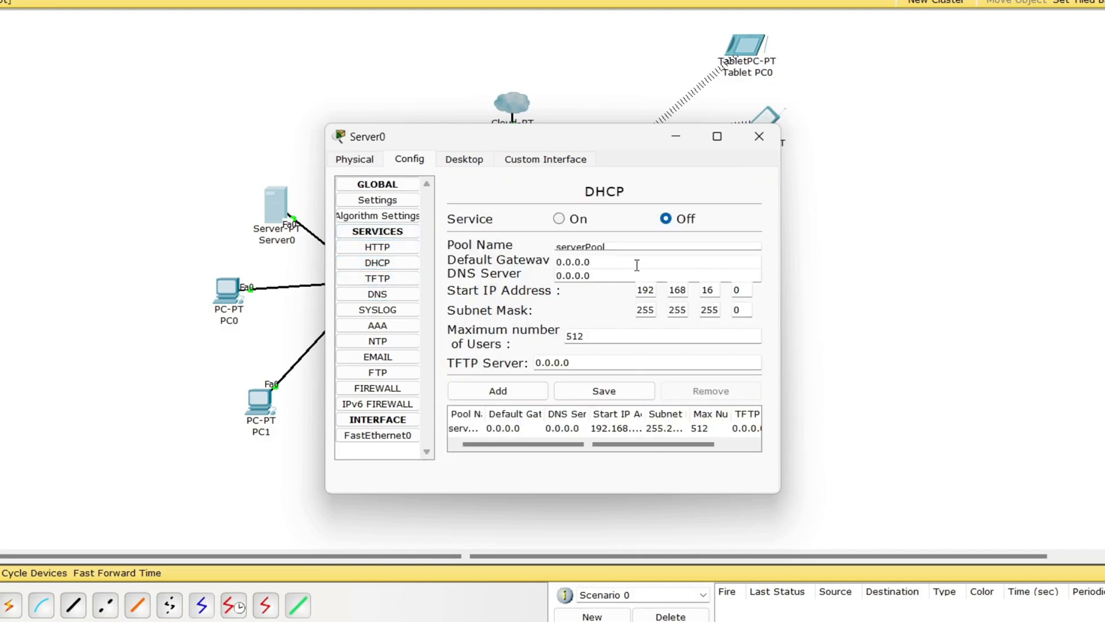
click(560, 220)
key(BackSpace)
key(BackSpace)
key(BackSpace)
key(BackSpace)
key(BackSpace)
key(BackSpace)
text(192.168.16.)
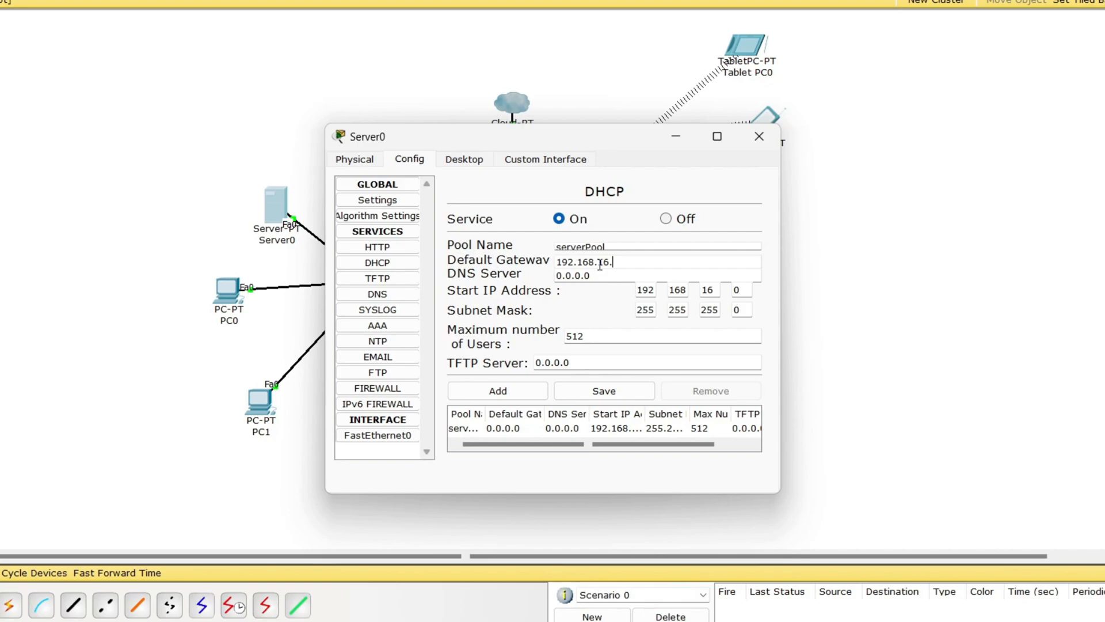
text(1)
click(601, 275)
key(BackSpace)
key(BackSpace)
key(BackSpace)
key(BackSpace)
key(BackSpace)
key(BackSpace)
text(8.8.8)
click(749, 290)
click(597, 397)
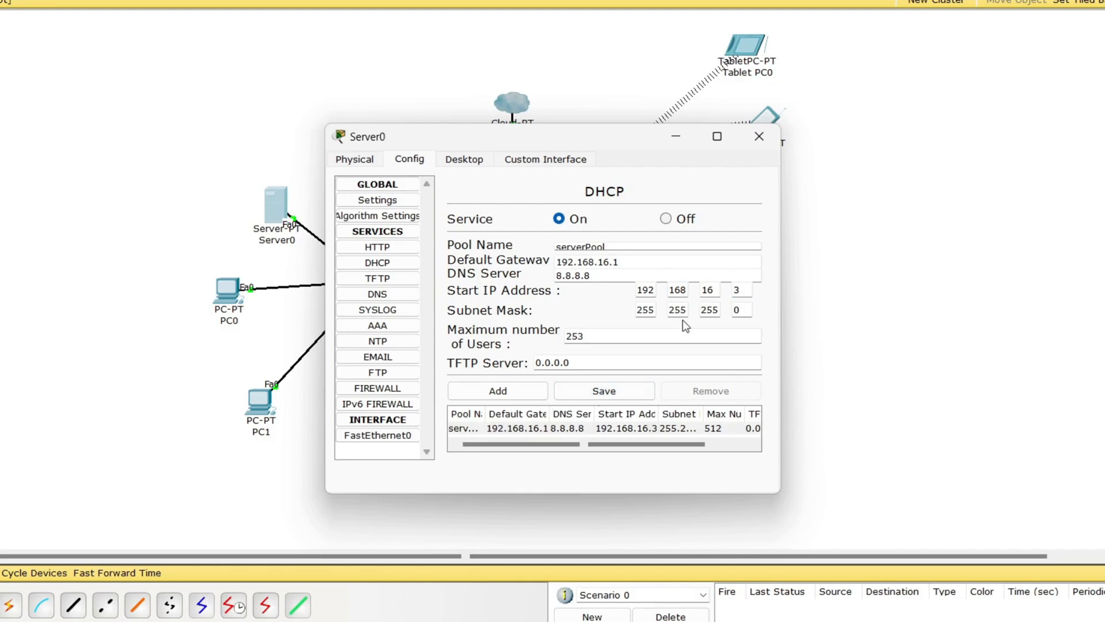
In Server0's desktop IP configuration, set default gateway 192.168.16.1 and DNS server 8.8.8.8, then close the window
click(469, 160)
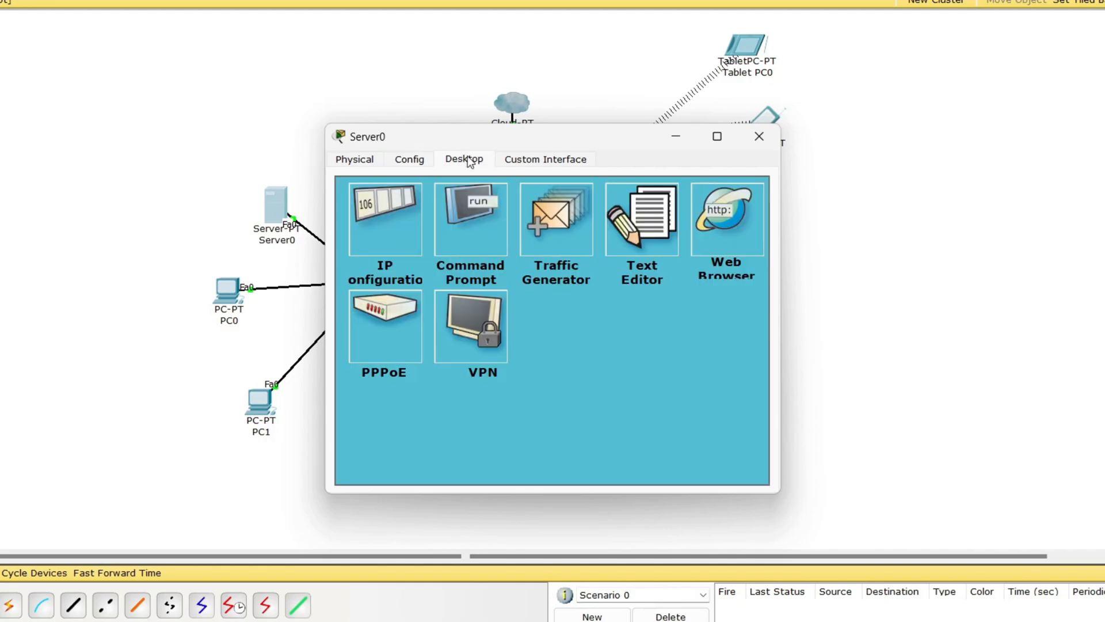
click(385, 218)
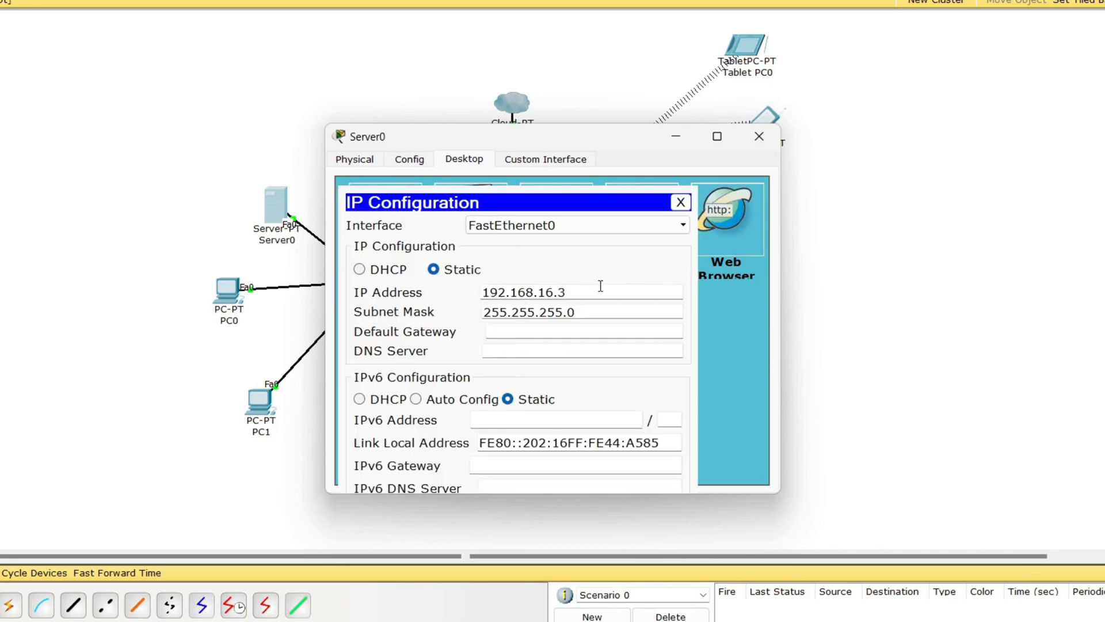
text(192.168.16.1)
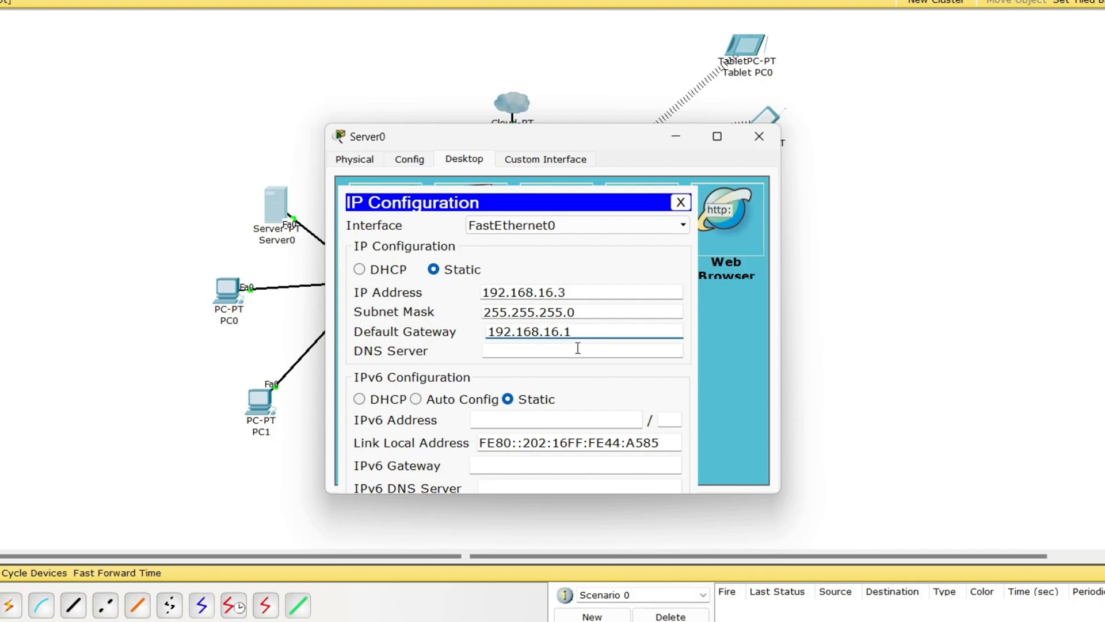
click(577, 351)
text(8.8.8.8)
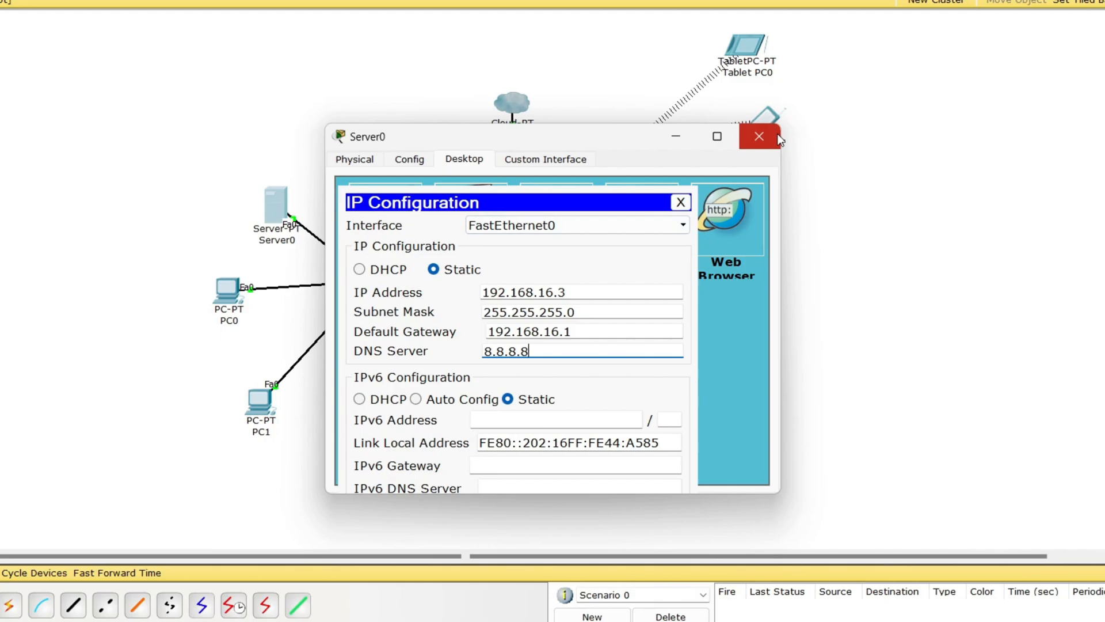
click(760, 136)
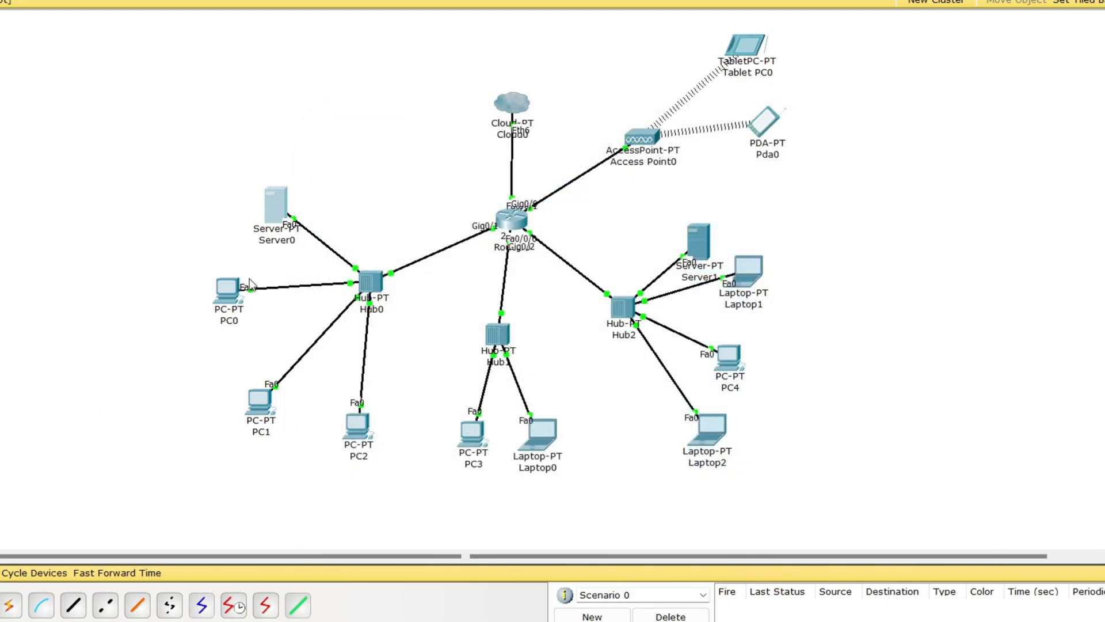
Switch PC0's desktop IP configuration to DHCP and close its window
click(229, 290)
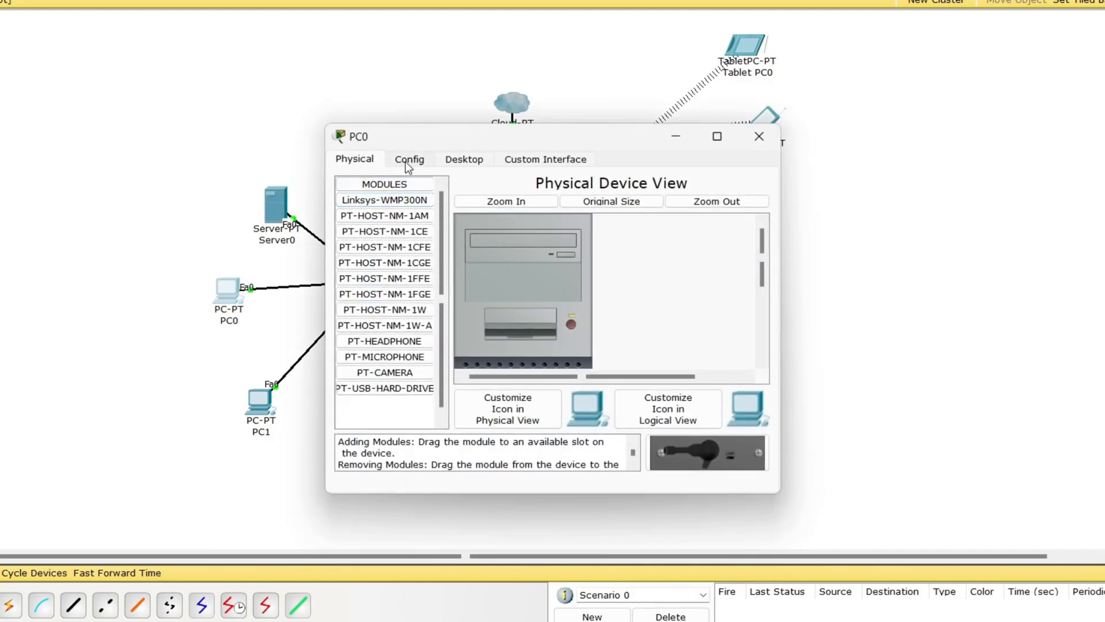
click(408, 164)
click(447, 156)
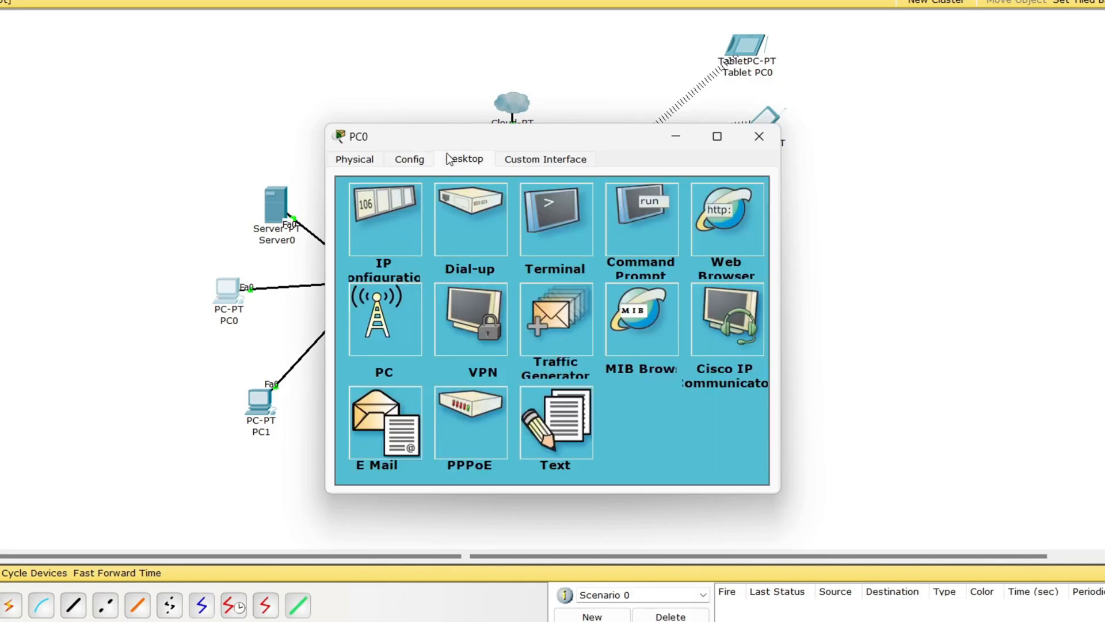
click(406, 205)
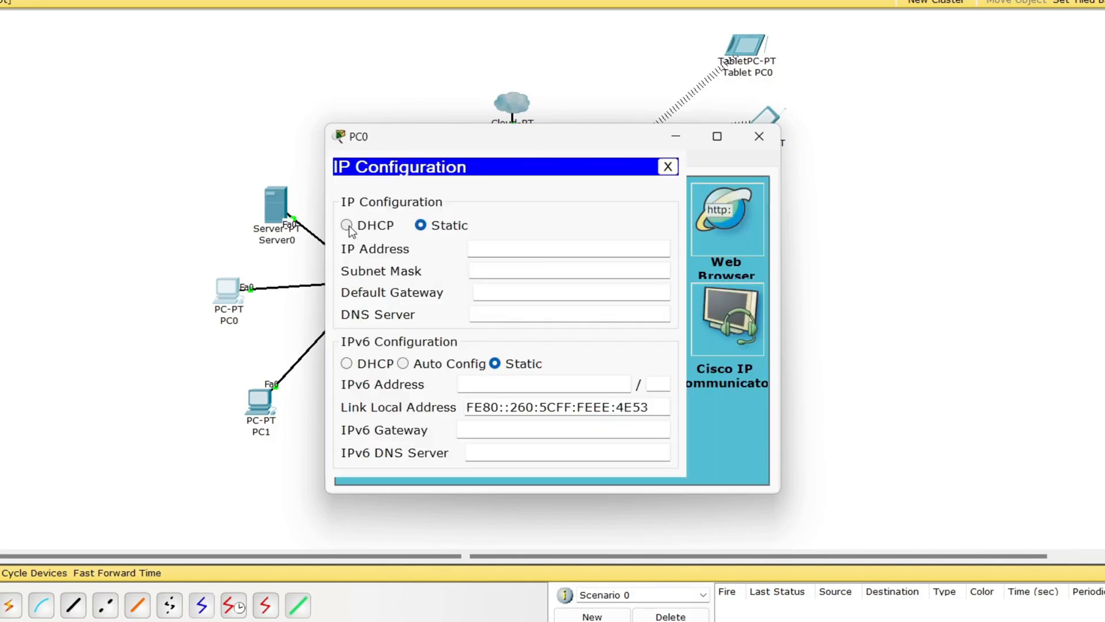
click(348, 225)
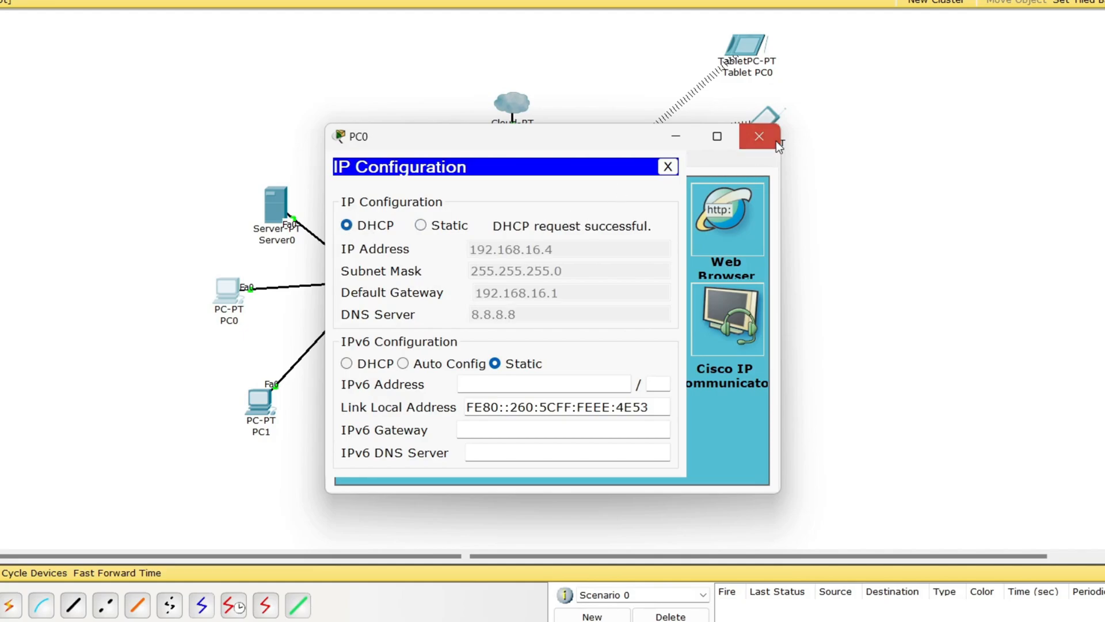
click(759, 136)
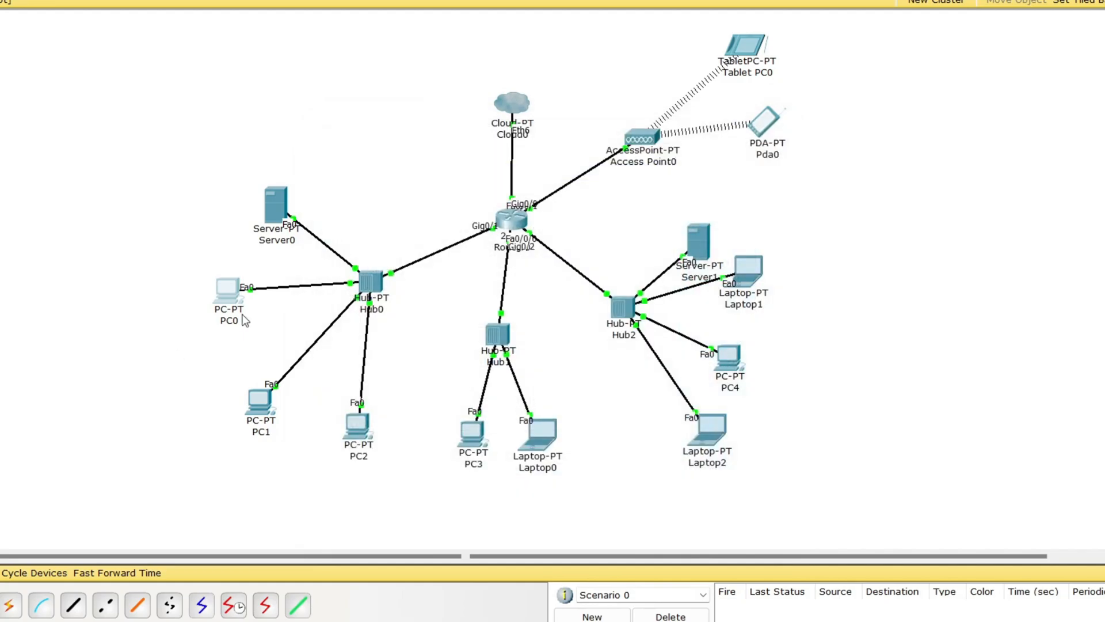
Switch PC1's desktop IP configuration to DHCP and close its window
click(264, 407)
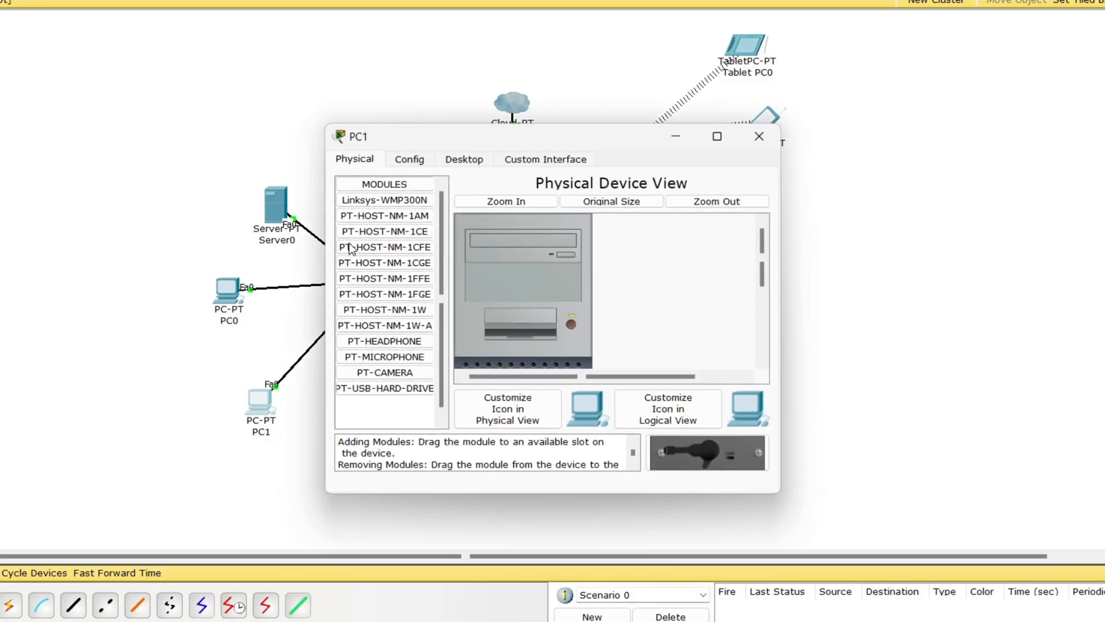
click(464, 161)
click(378, 214)
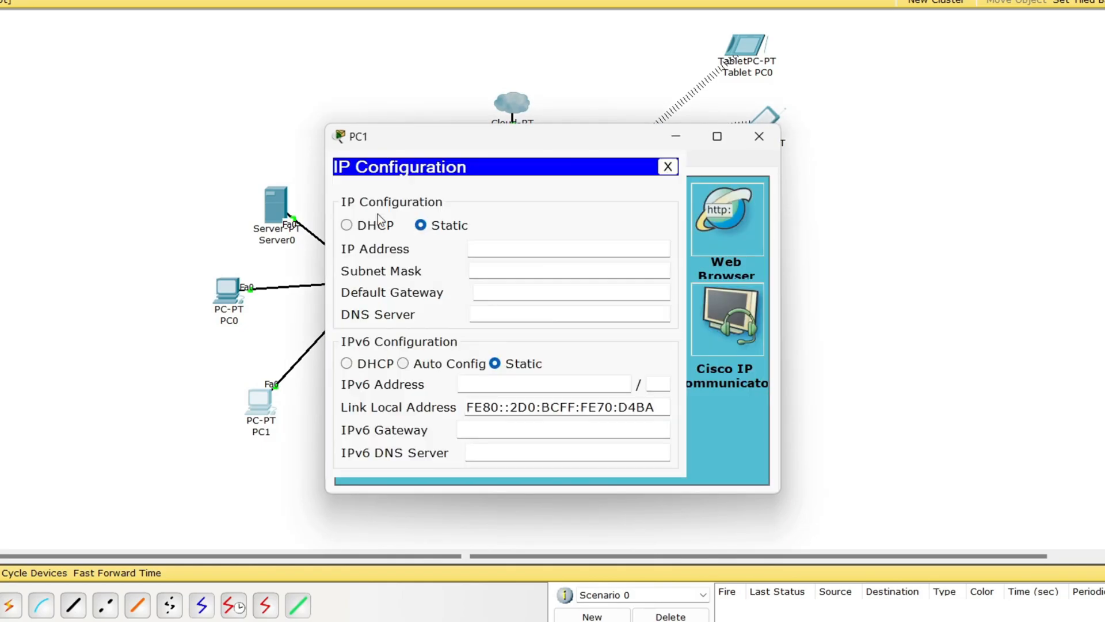
click(368, 230)
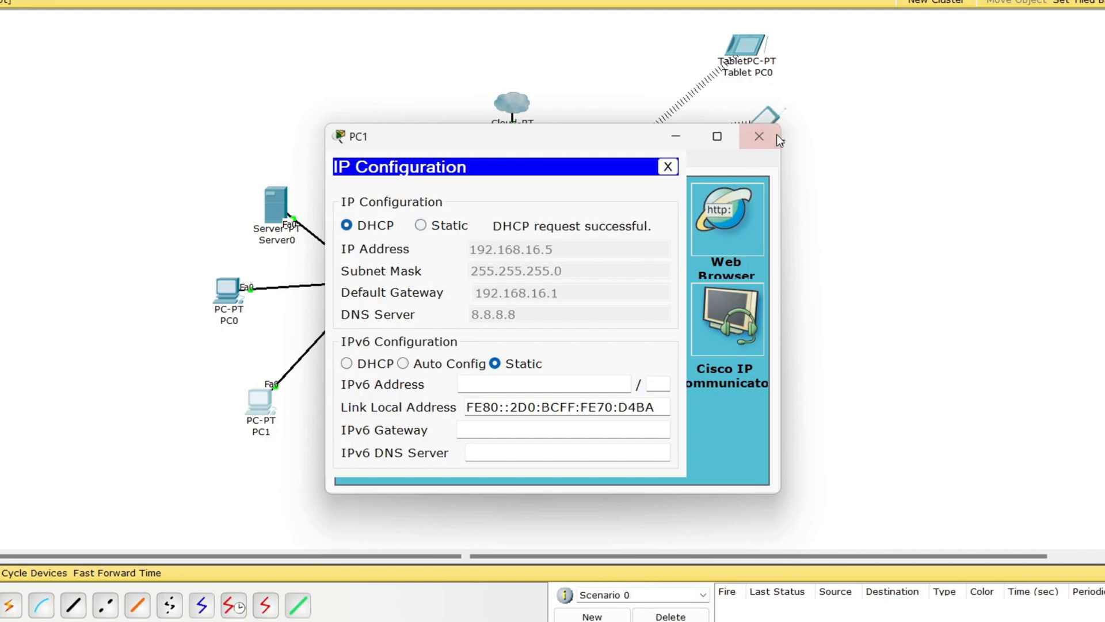
click(759, 136)
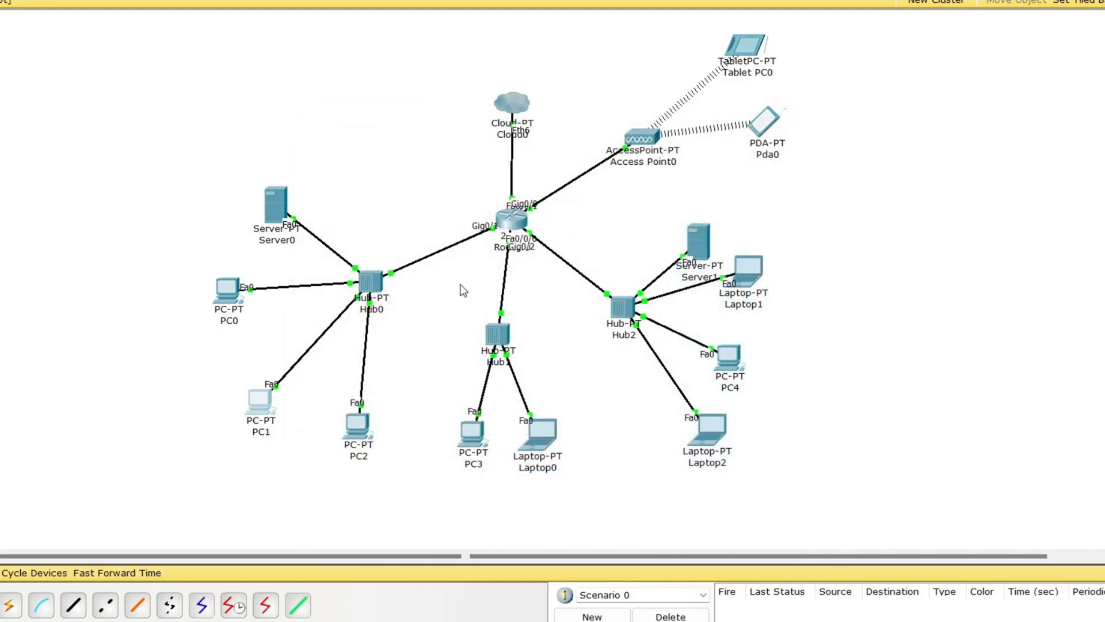
Set PC2 to obtain its IP address by DHCP in its desktop IP configuration, then close the window
click(359, 426)
click(471, 158)
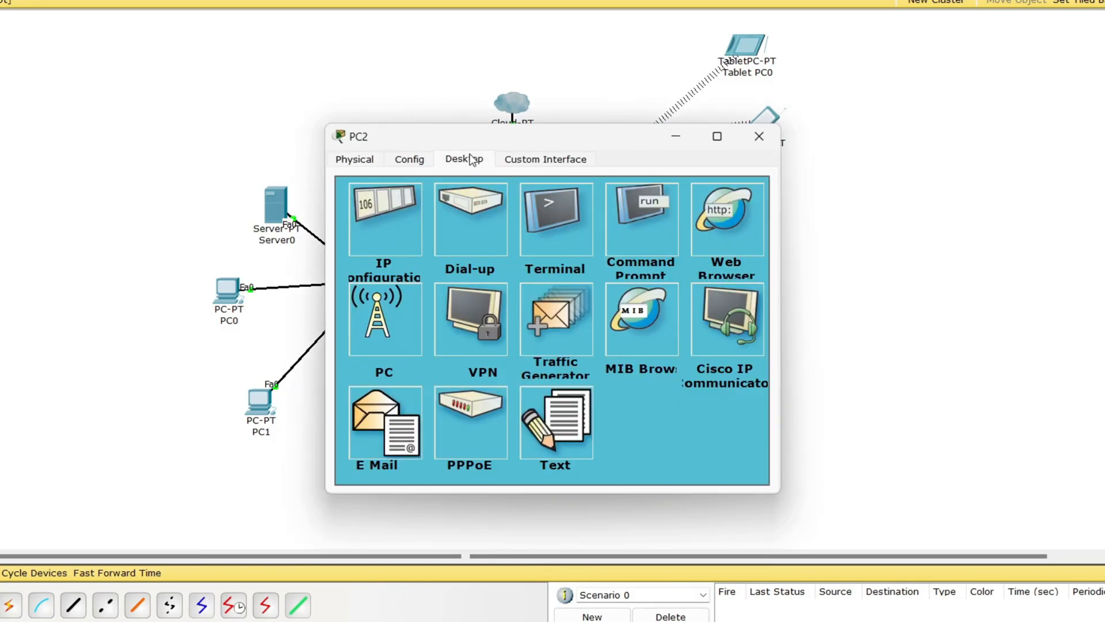
click(384, 240)
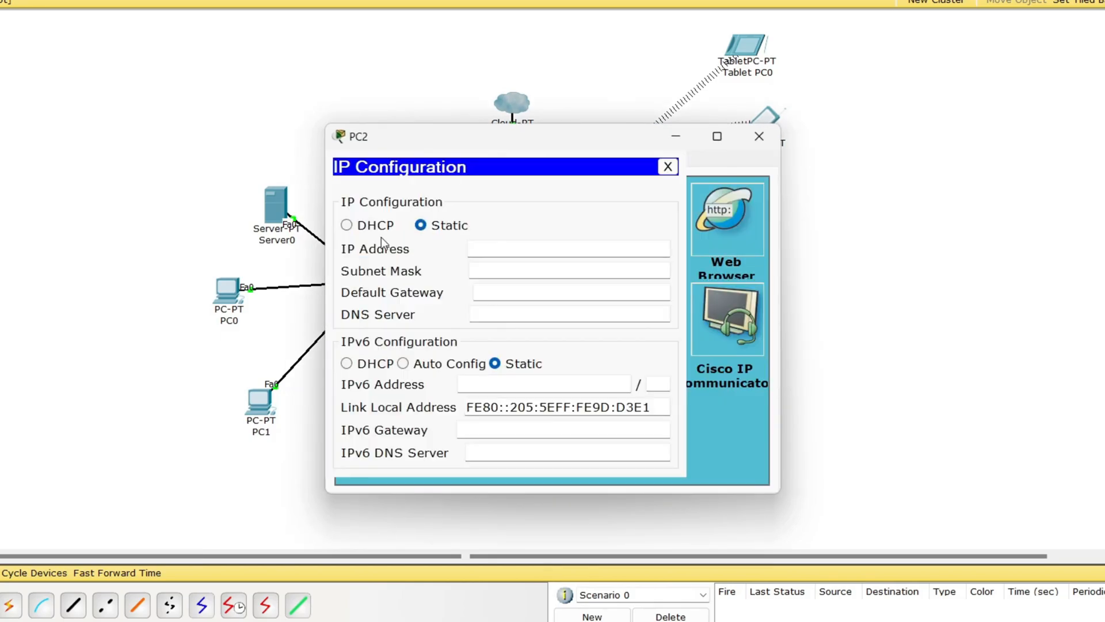
click(347, 226)
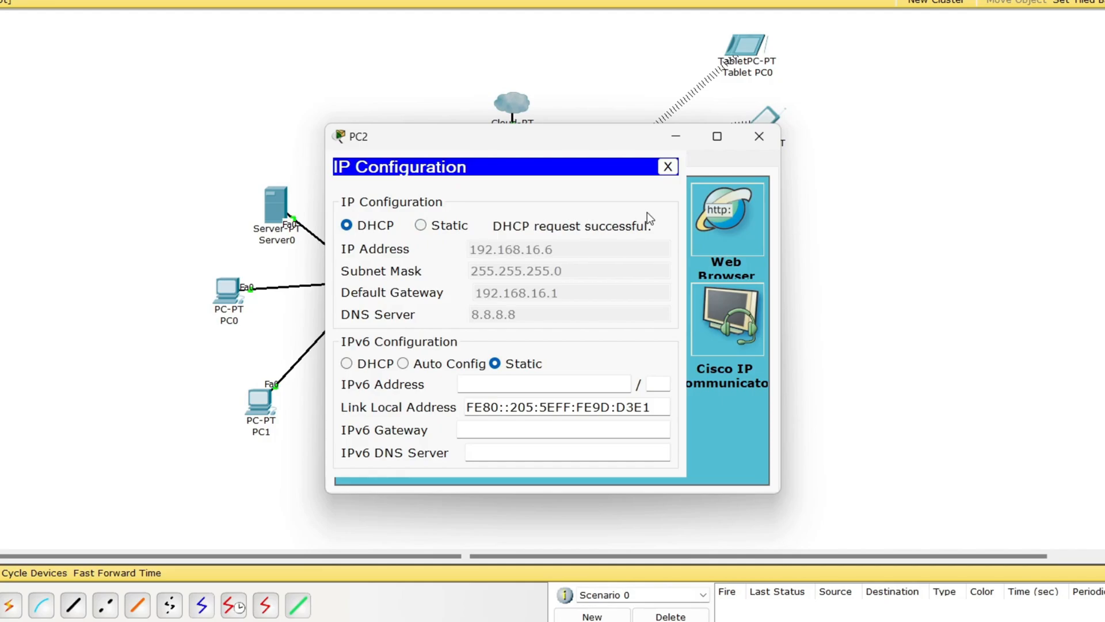
click(758, 135)
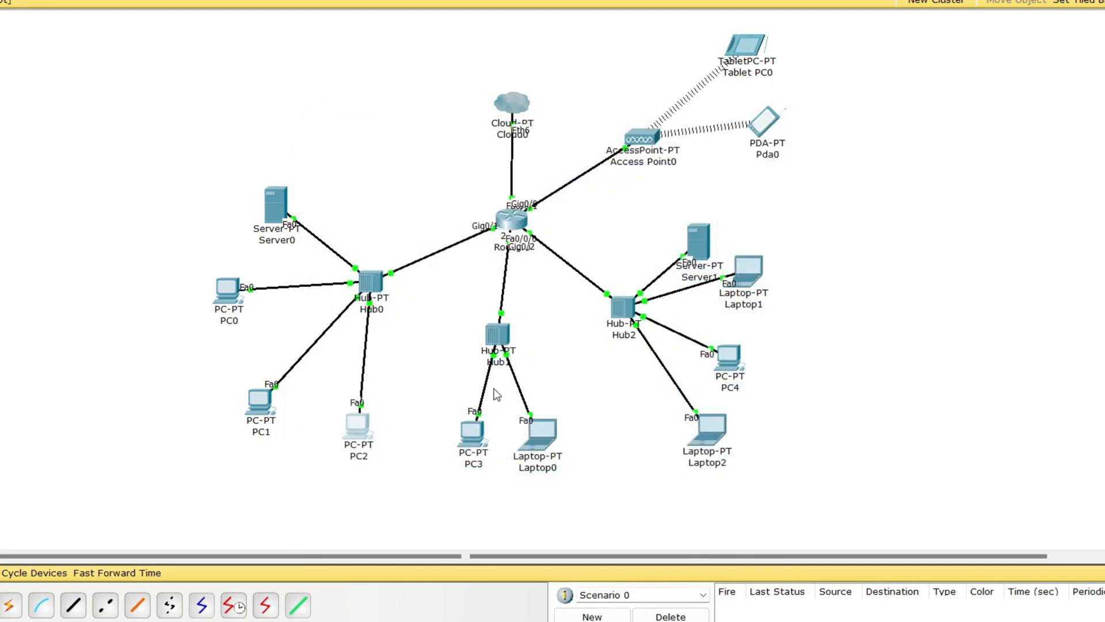
In PC3's desktop IP configuration, set static IP 192.168.15.3 with subnet mask 255.255.255.0
click(471, 433)
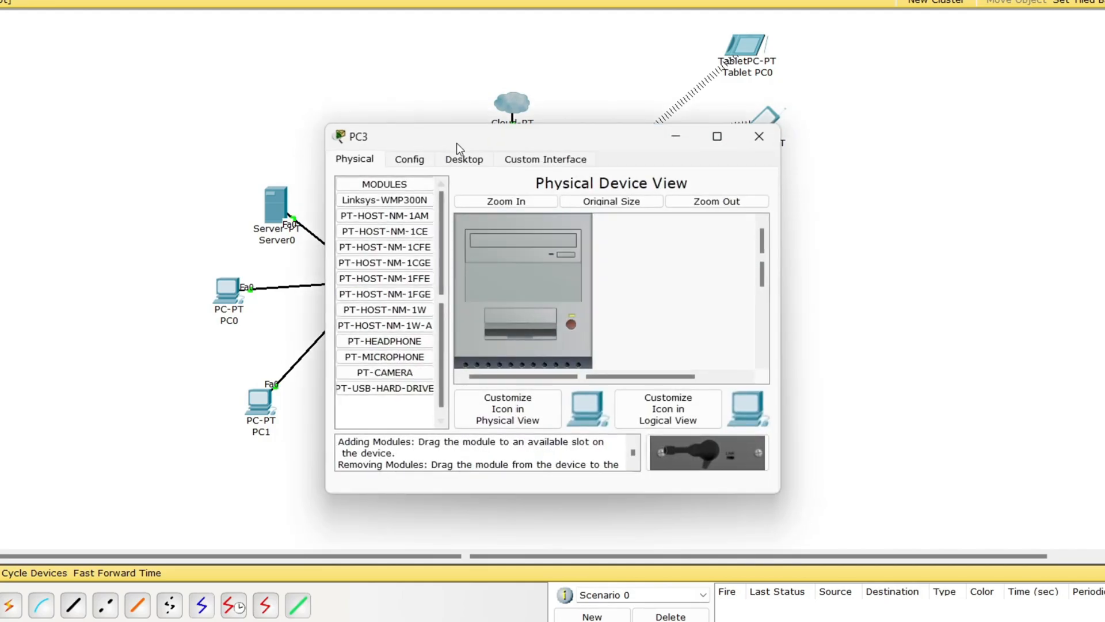
click(461, 163)
click(395, 218)
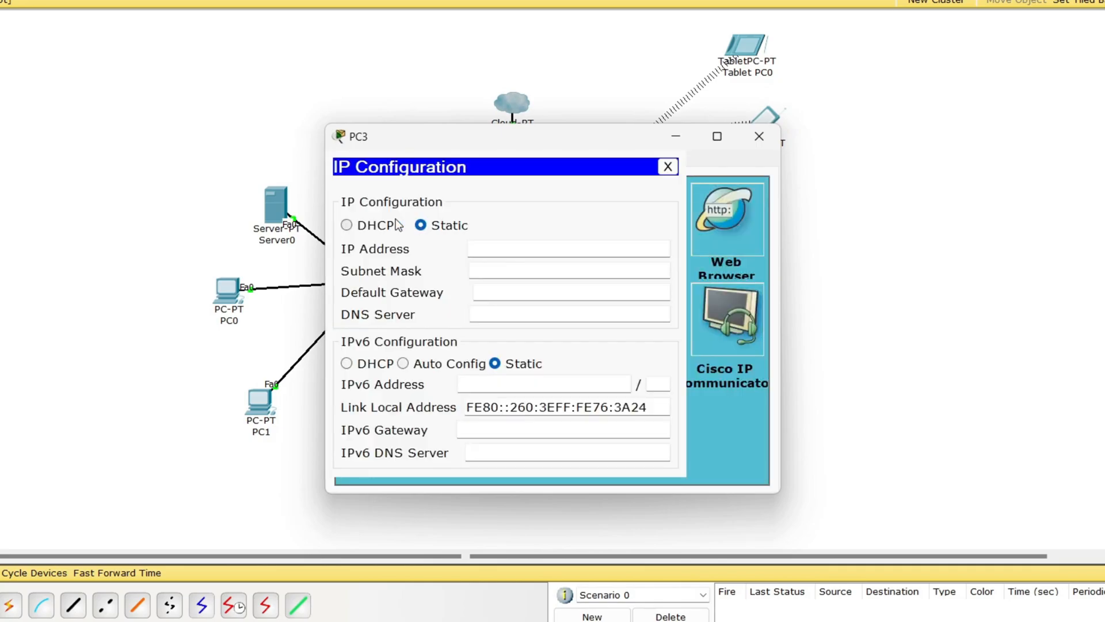
text(192.168.15.)
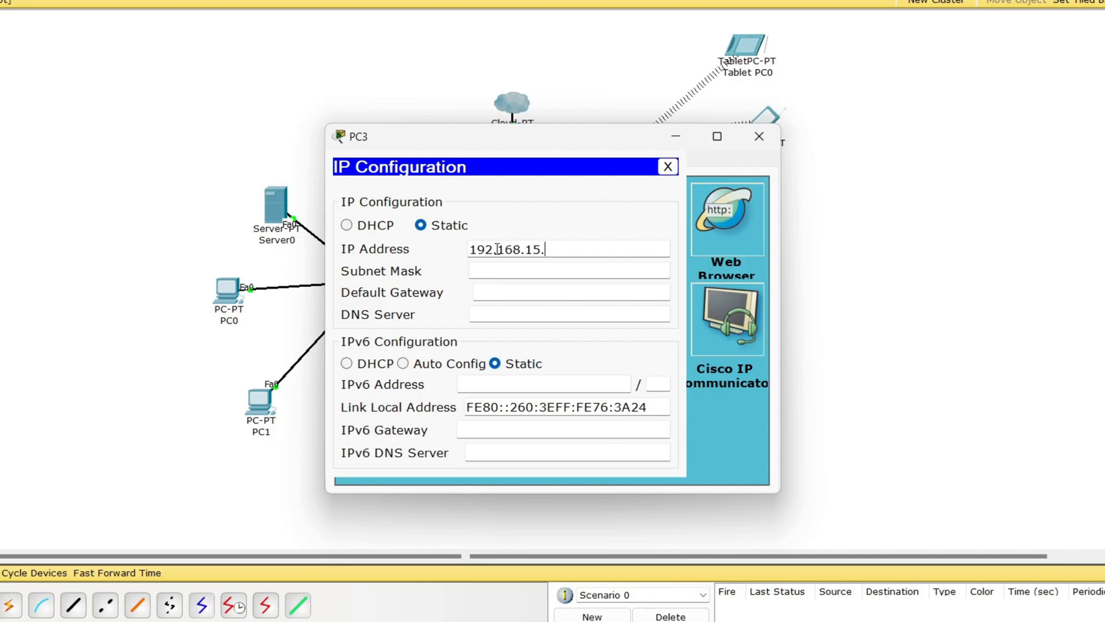
text(1)
key(BackSpace)
text(3)
click(511, 271)
drag(514, 271, 522, 291)
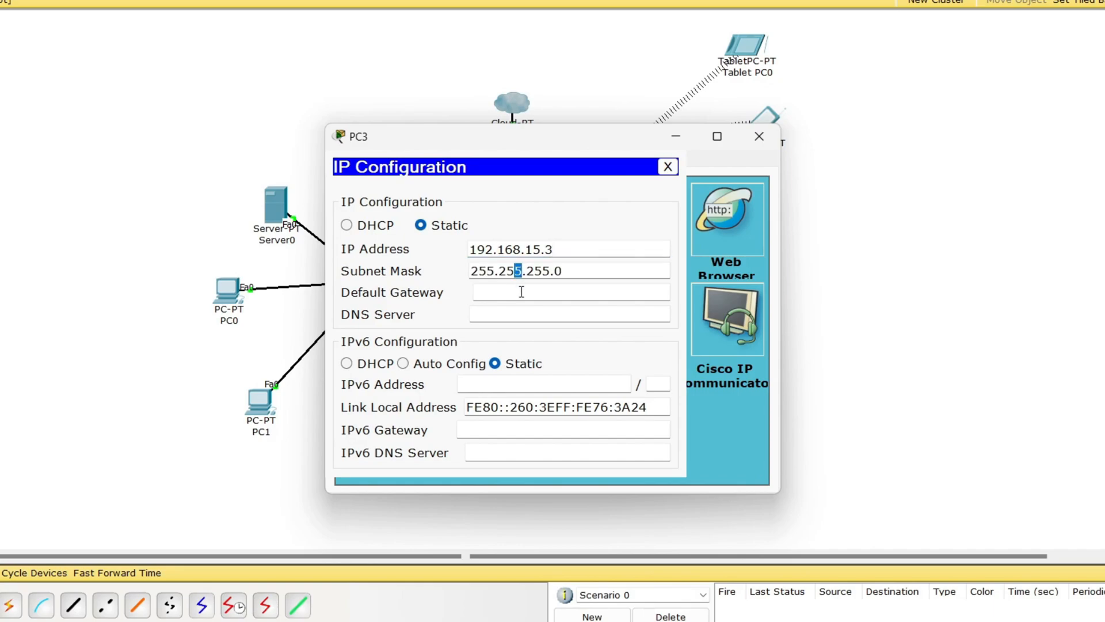
Set PC3's default gateway to 192.168.15.1 and DNS server to 8.8.8.8, then close the window
click(522, 298)
text(192.168.15.)
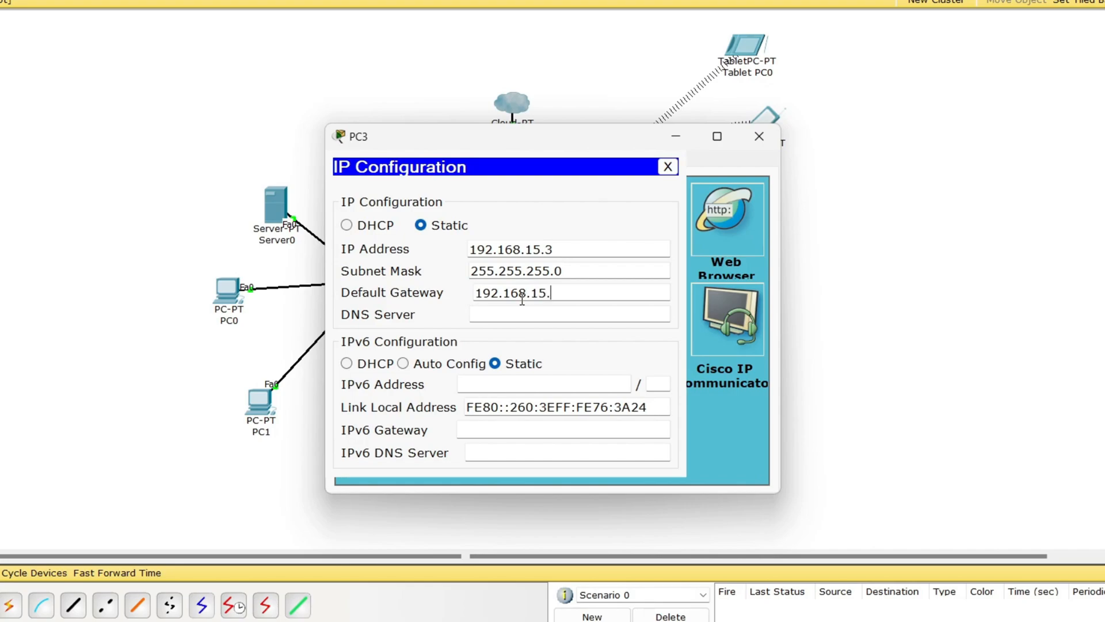
text(1)
click(523, 319)
text(8.8.8.8)
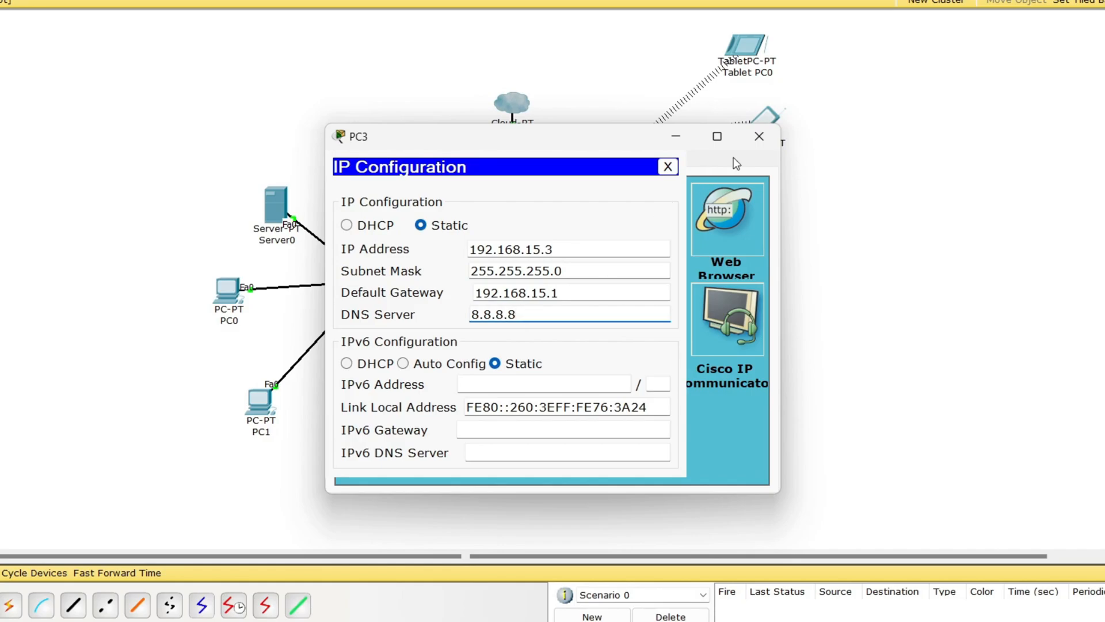
click(759, 139)
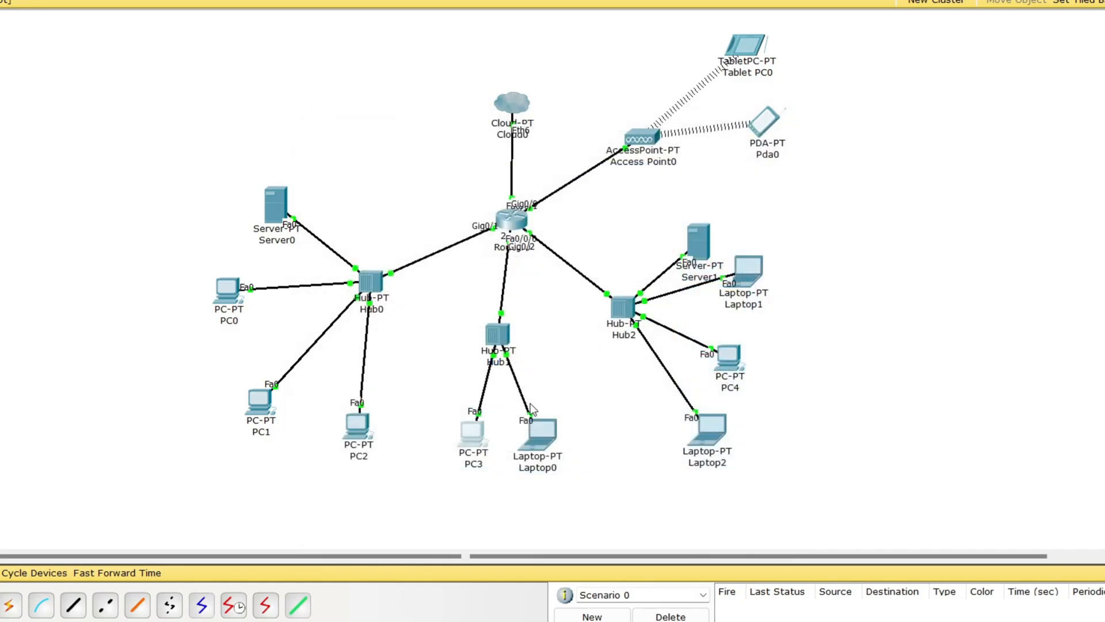
In Laptop0's desktop IP configuration, set static IP 192.168.15.4 with subnet mask 255.255.255.0
click(551, 433)
click(459, 160)
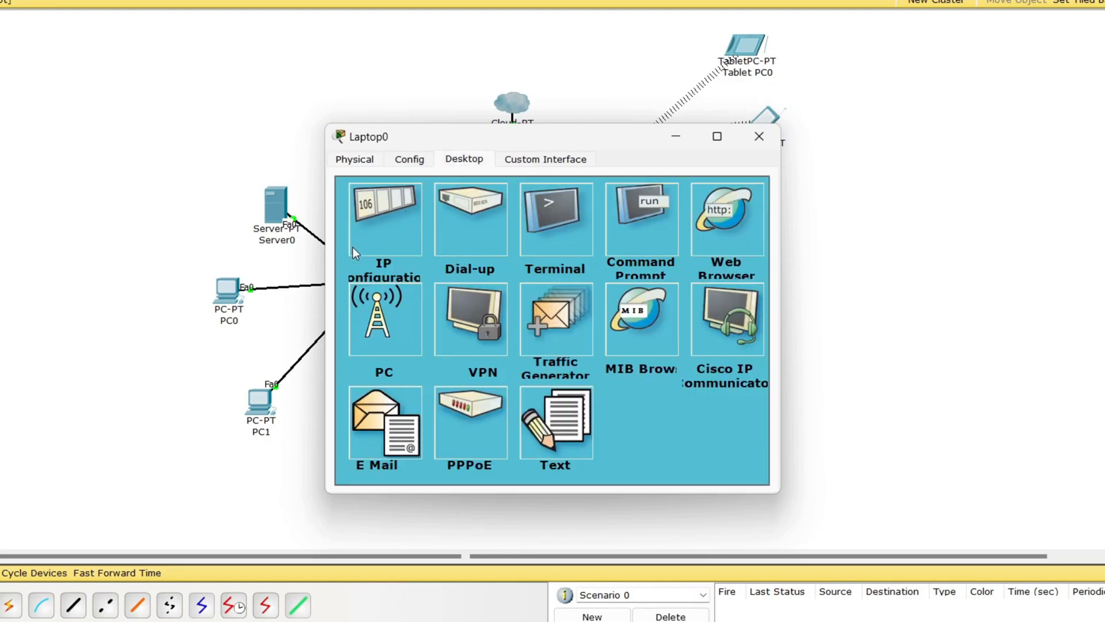
click(357, 251)
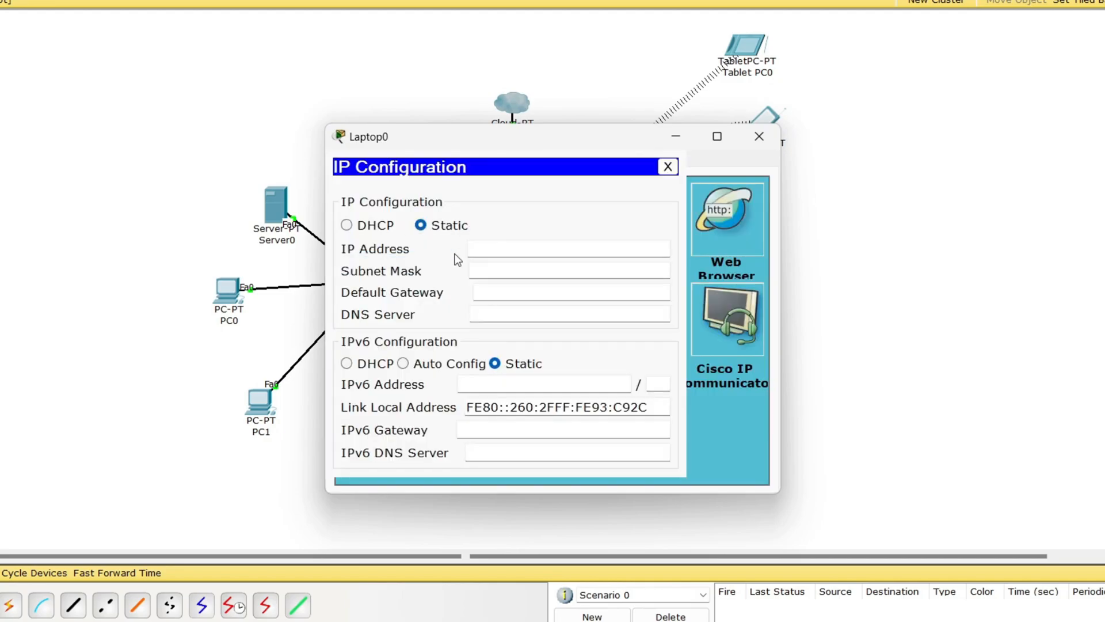
click(503, 246)
text(192.168.15.1)
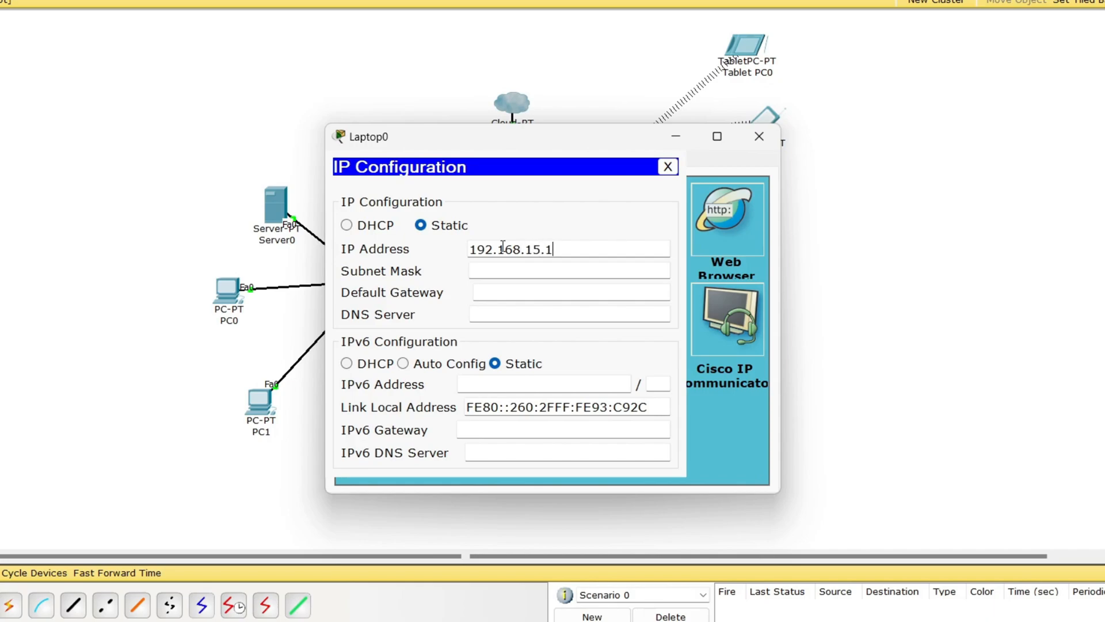
key(BackSpace)
text(4)
click(533, 269)
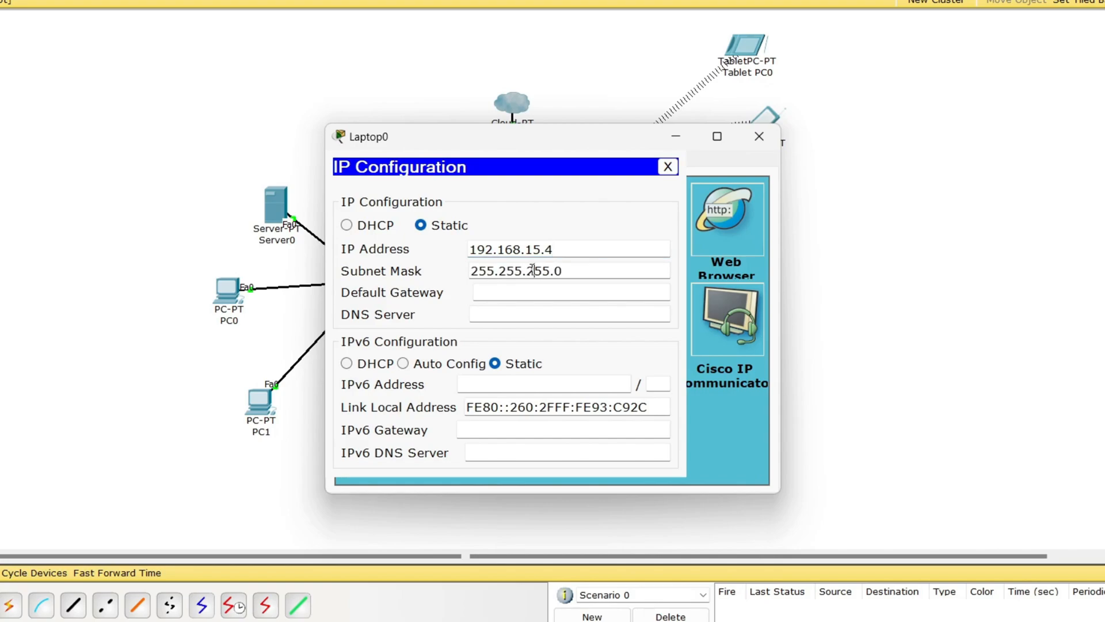
Set Laptop0's default gateway to 192.168.15.1 and DNS server to 8.8.8.8, then close the window
click(544, 296)
text(192.168.15.1)
click(545, 316)
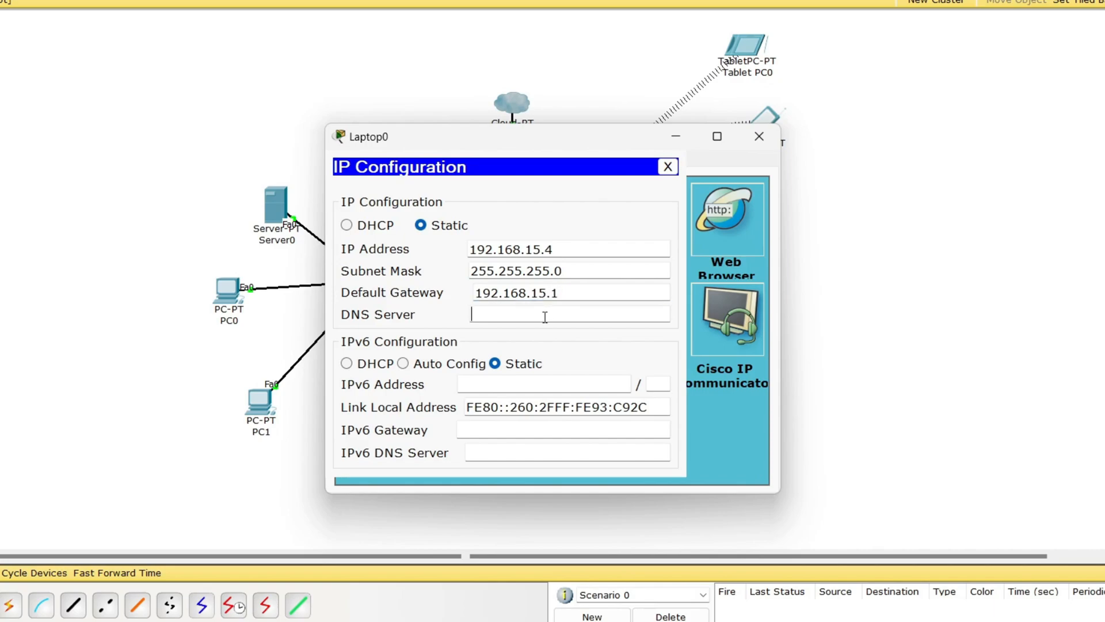
text(8.8.8.8)
click(759, 137)
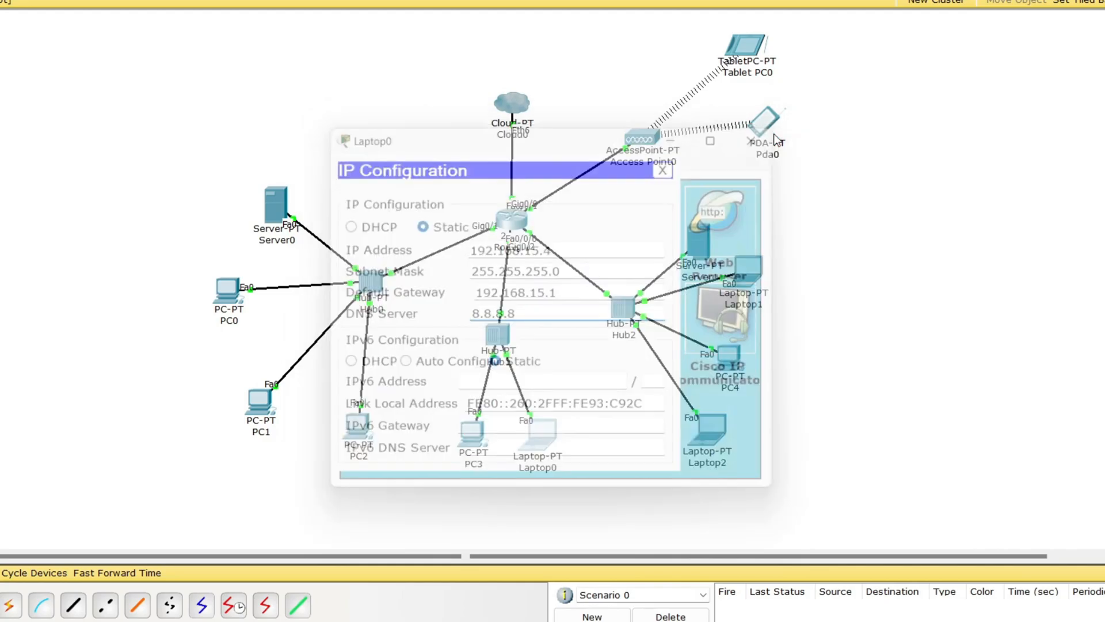
On Server1, set FastEthernet0 to static IP 192.168.17.3 with subnet mask 255.255.255.0
click(697, 247)
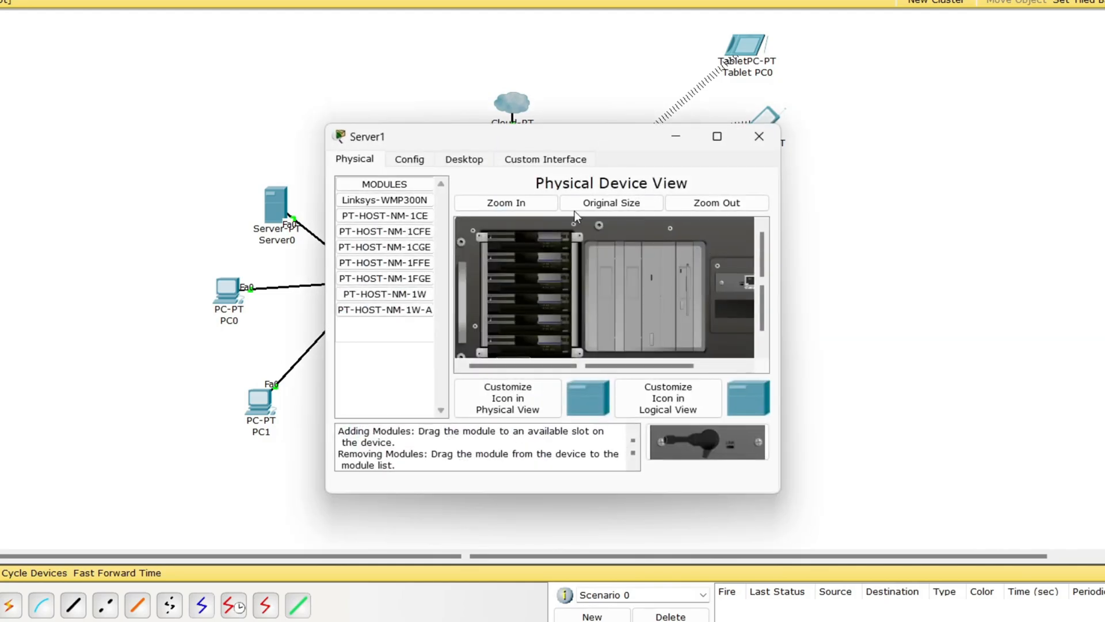
click(465, 161)
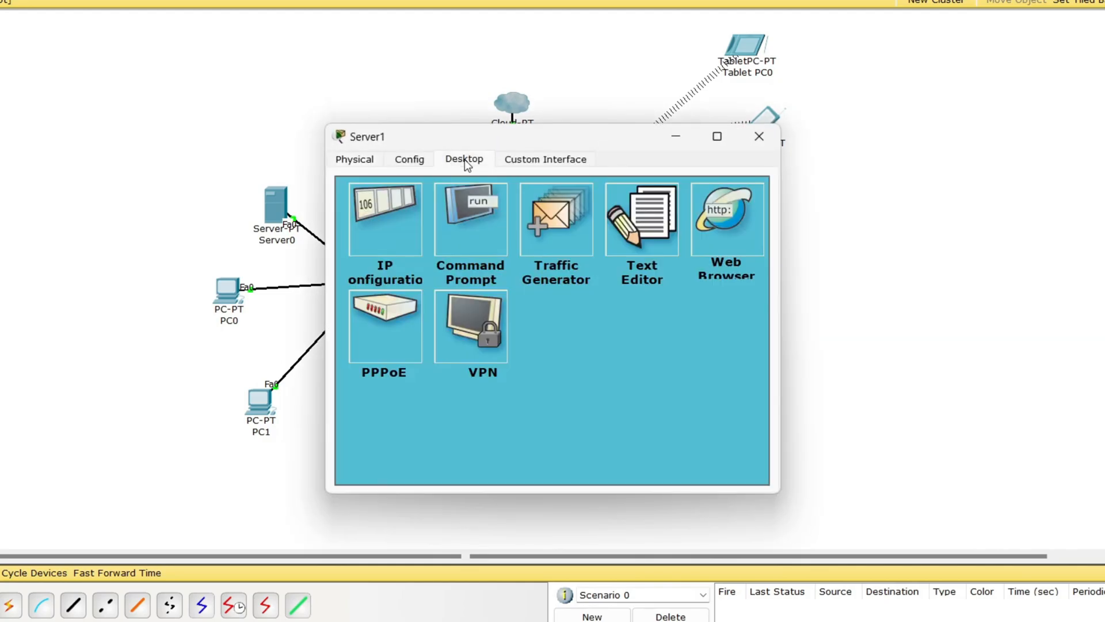
click(396, 200)
click(410, 160)
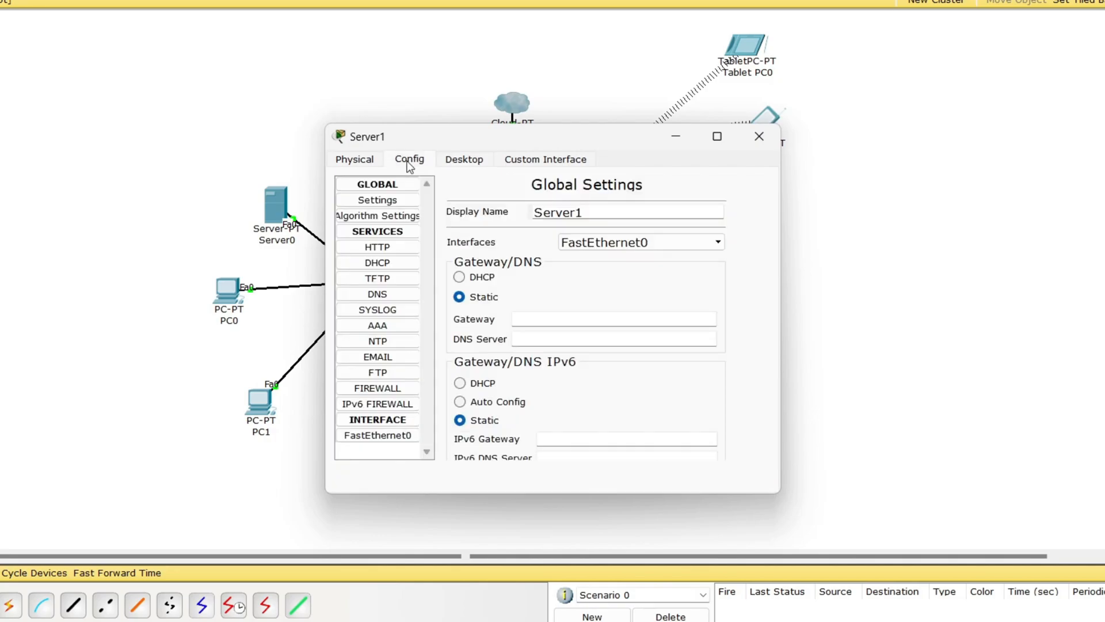
click(381, 435)
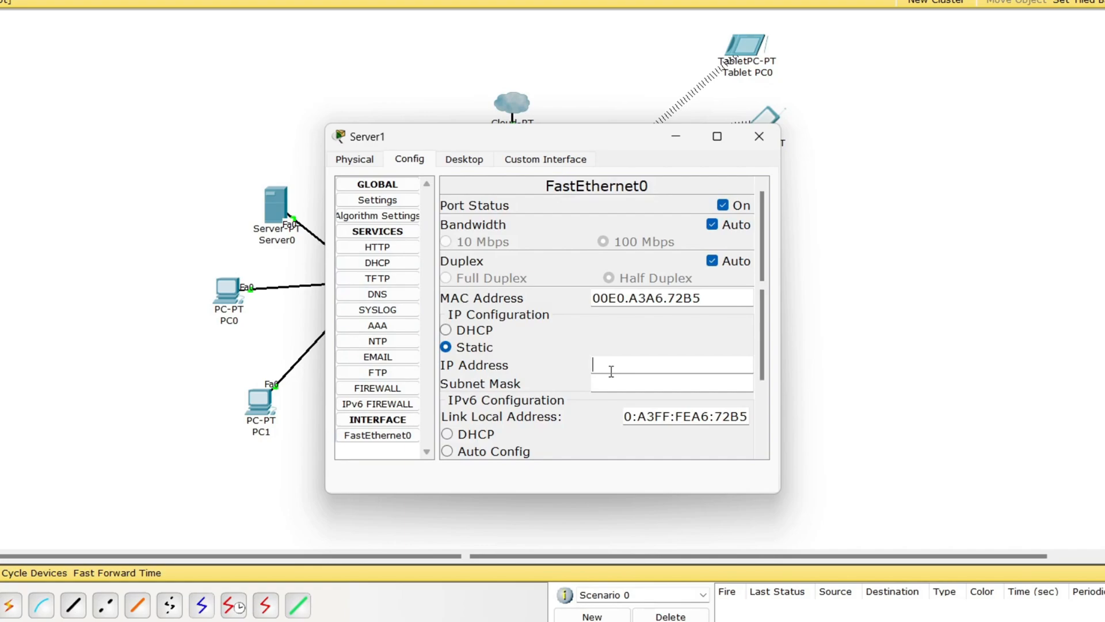
text(192.168.17.3)
click(614, 384)
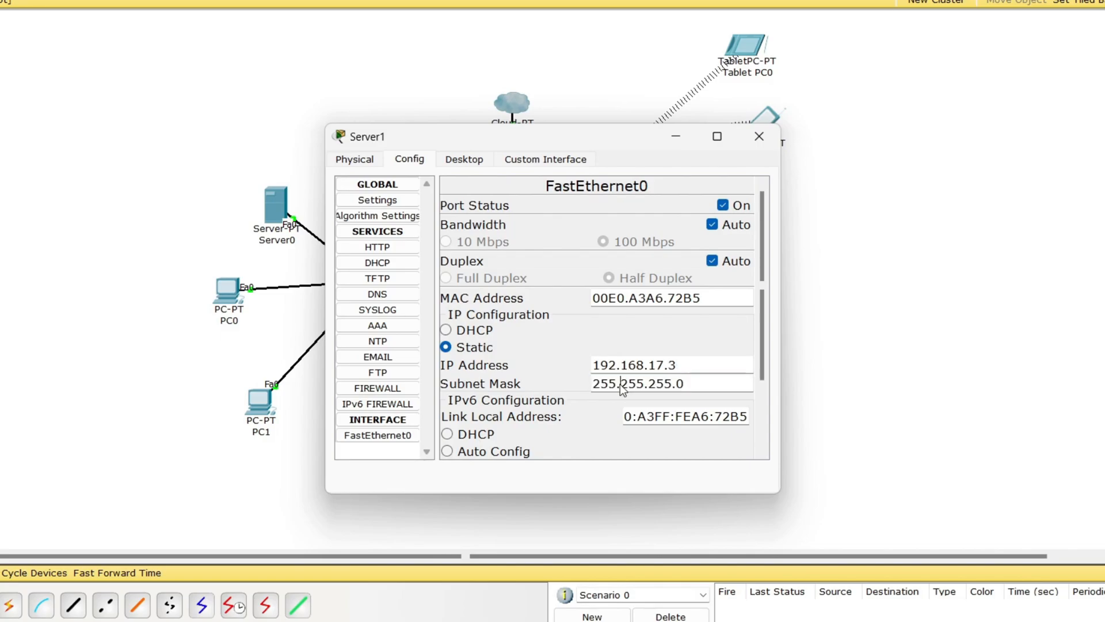
Turn on Server1's DHCP service with gateway 192.168.17.1, DNS 8.8.8.8, start address 192.168.17.3, and save the pool
click(395, 264)
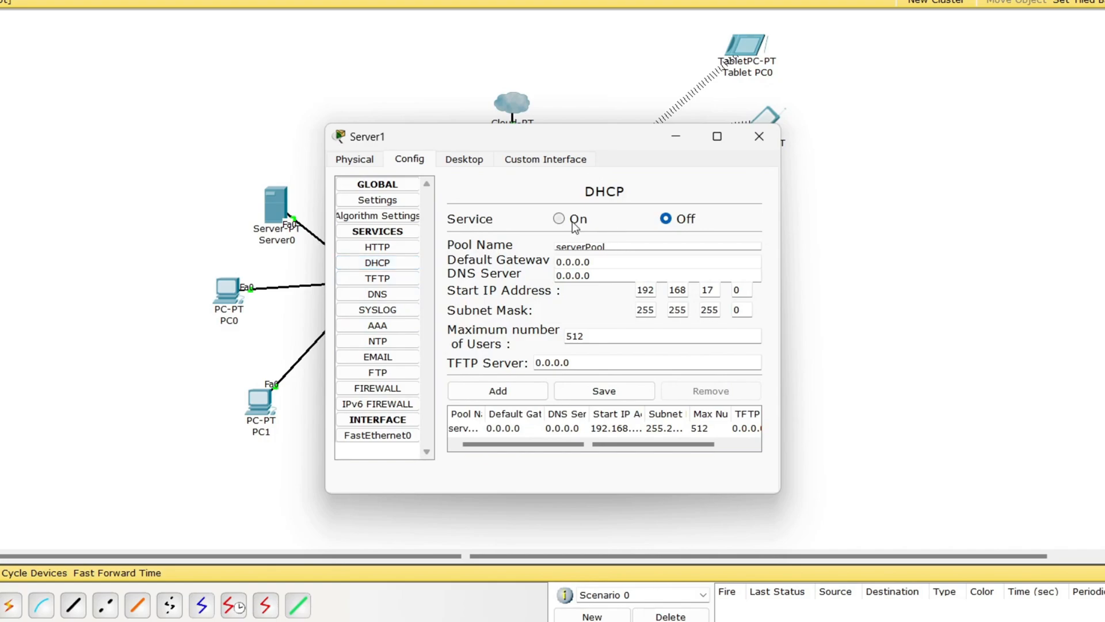
click(574, 221)
key(BackSpace)
key(BackSpace)
key(BackSpace)
key(BackSpace)
key(BackSpace)
text(192.168.17)
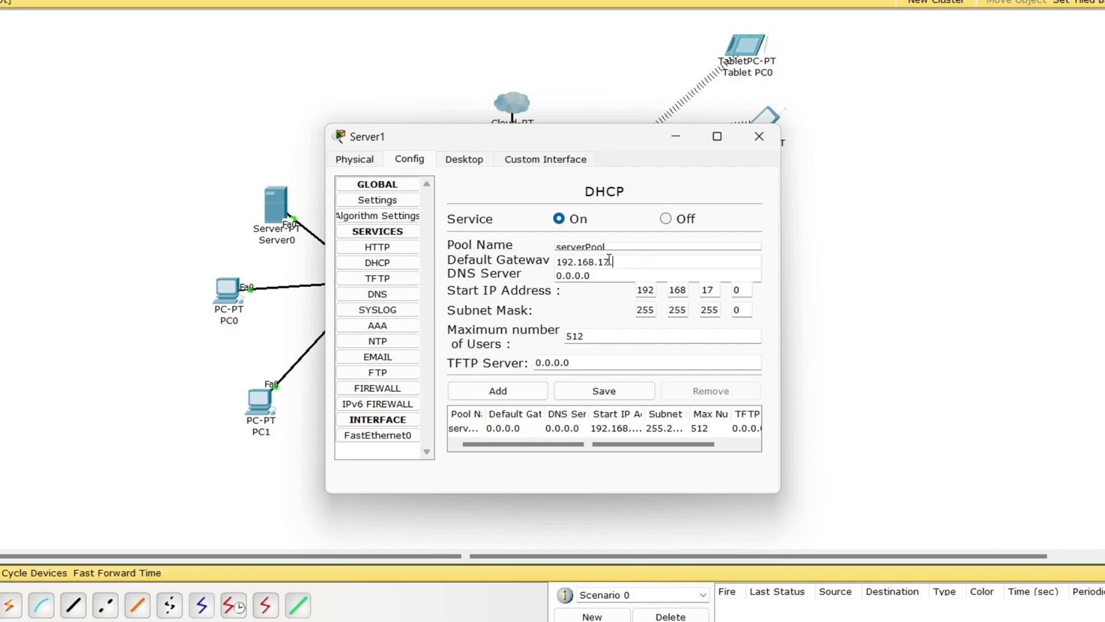
click(603, 278)
key(BackSpace)
key(BackSpace)
key(BackSpace)
key(BackSpace)
key(BackSpace)
key(BackSpace)
text(8.8.8.8)
click(747, 295)
click(599, 391)
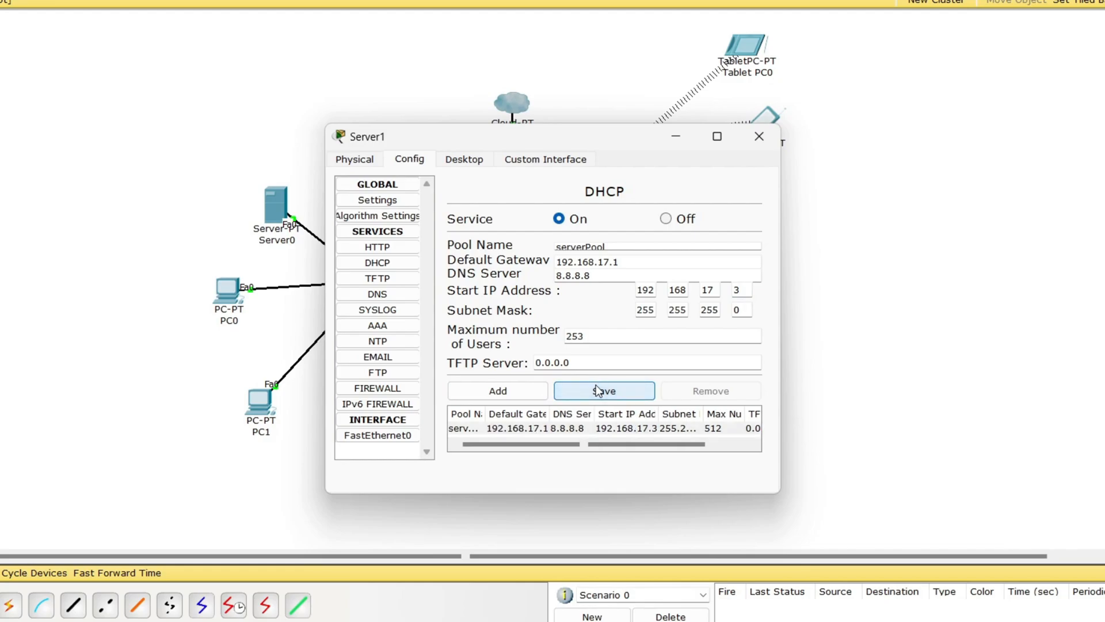
In Server1's desktop IP configuration, set default gateway 192.168.17.1 and DNS server 8.8.8.8, then close the window
click(466, 160)
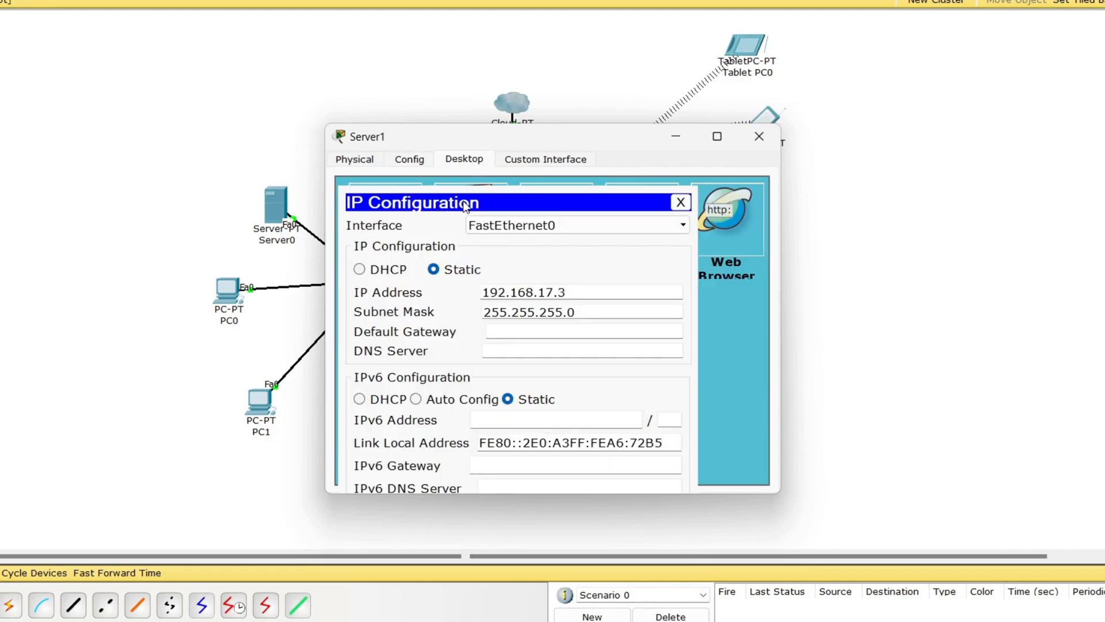
click(536, 329)
text(192.168.17.1)
click(538, 352)
text(8.8.8.8)
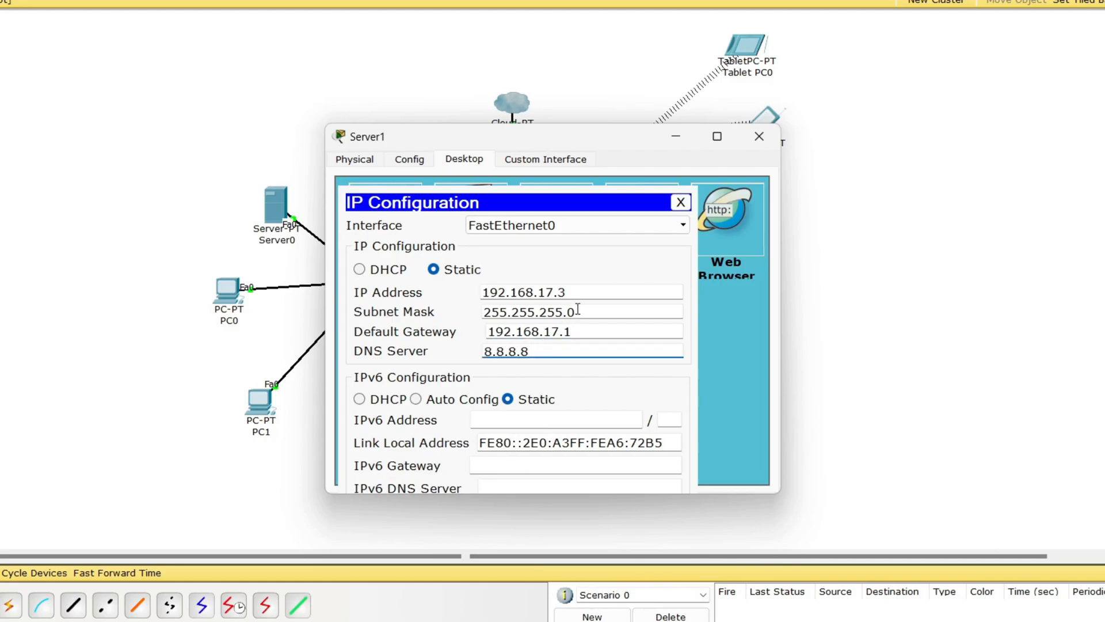
click(760, 136)
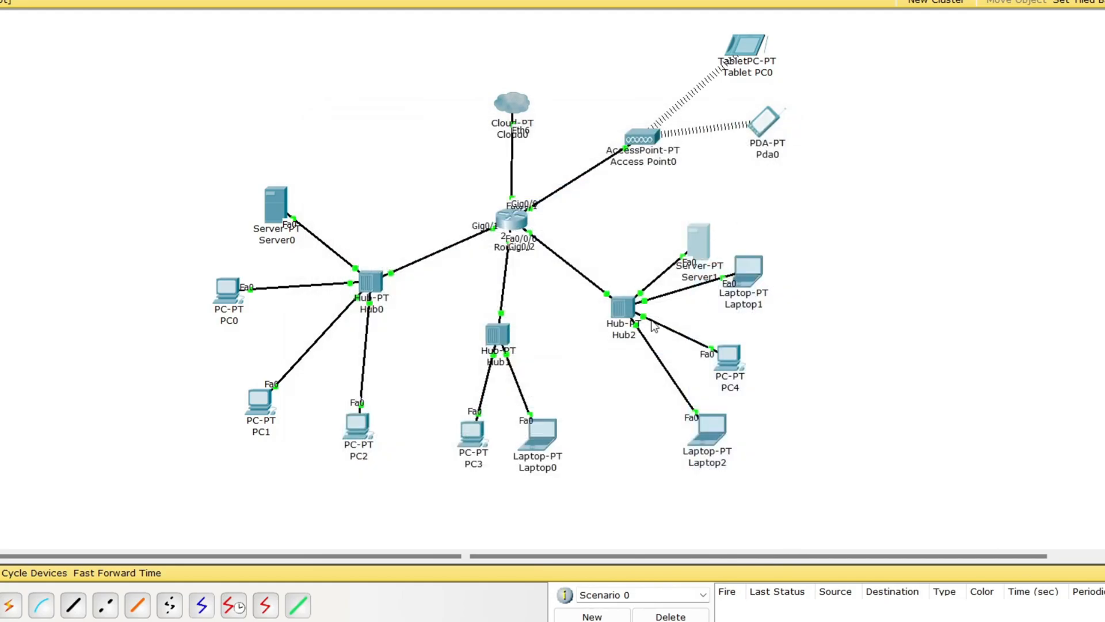
Switch Laptop1's desktop IP configuration to DHCP
click(748, 270)
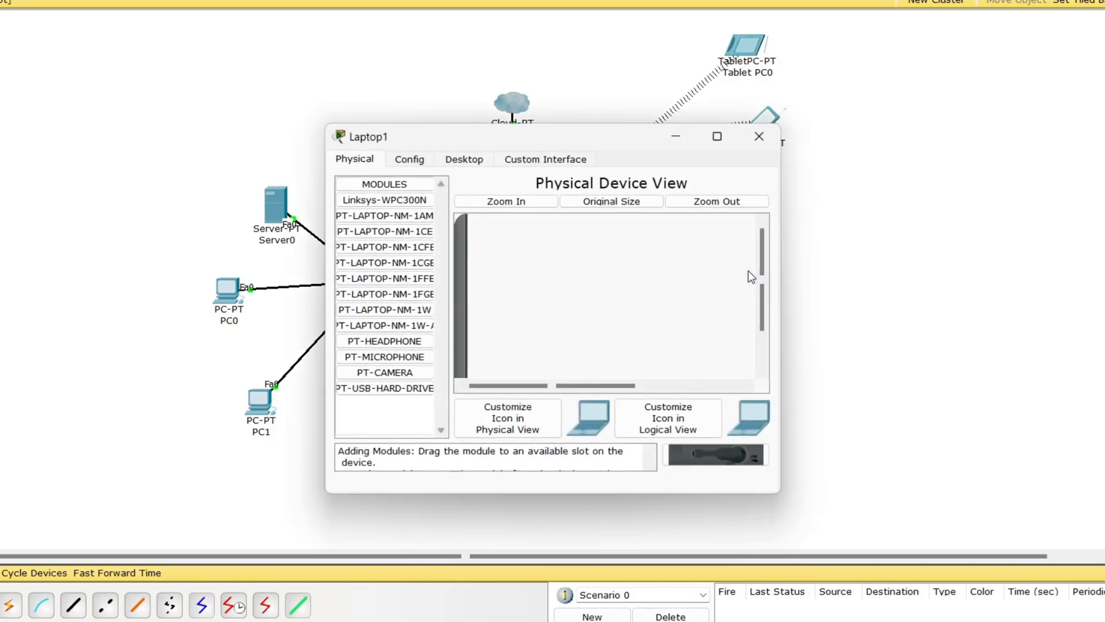
click(454, 160)
click(404, 208)
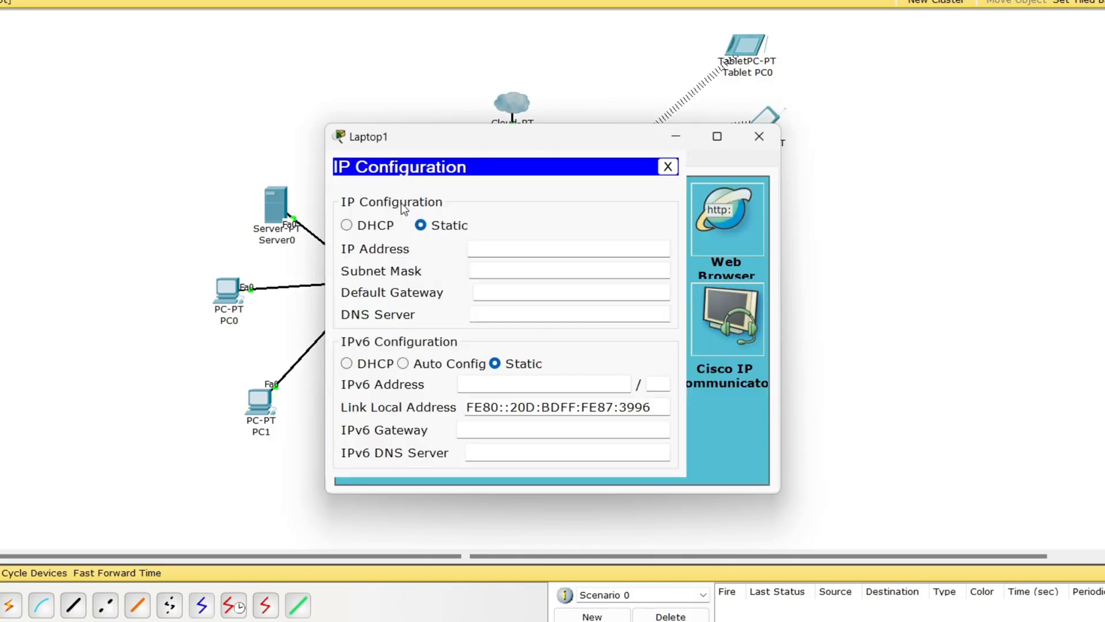
click(347, 226)
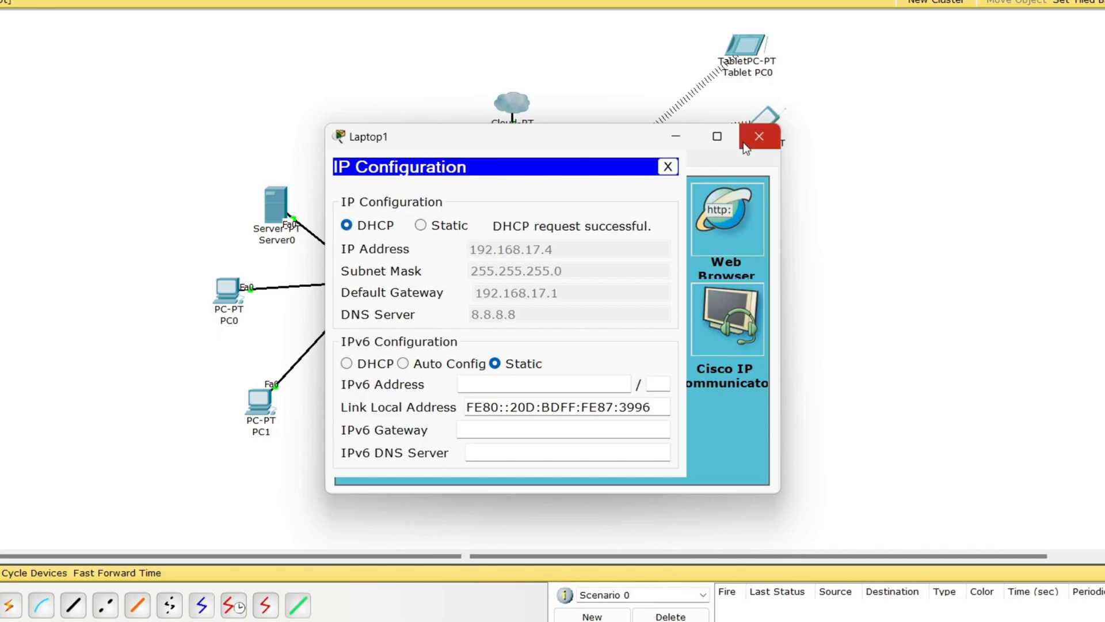
Switch PC4's desktop IP configuration to DHCP and close its window
click(758, 137)
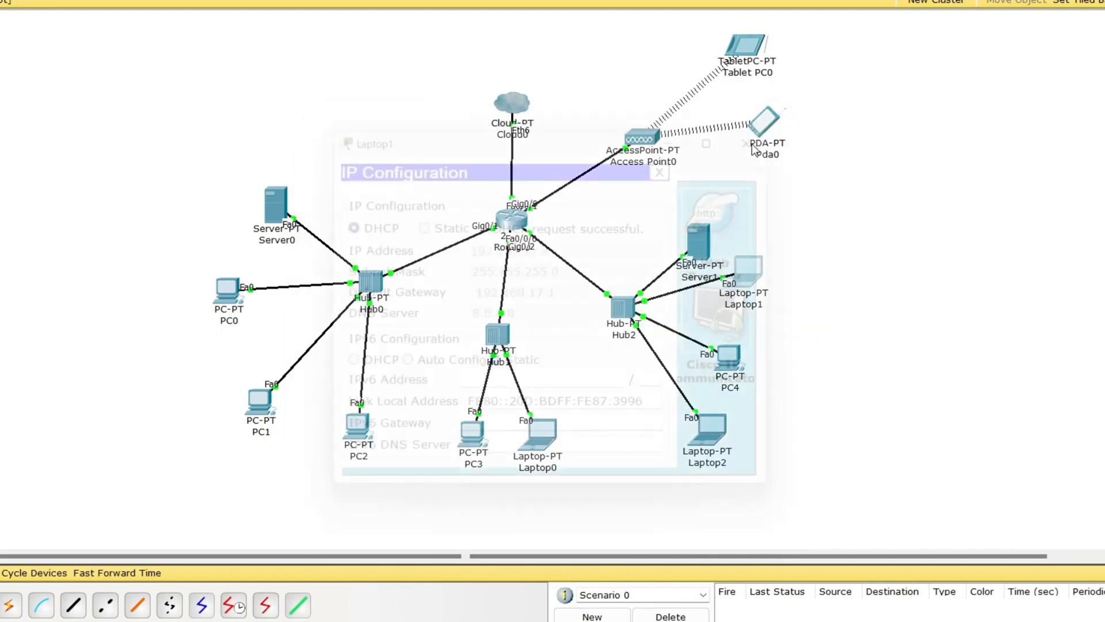
click(730, 369)
click(472, 165)
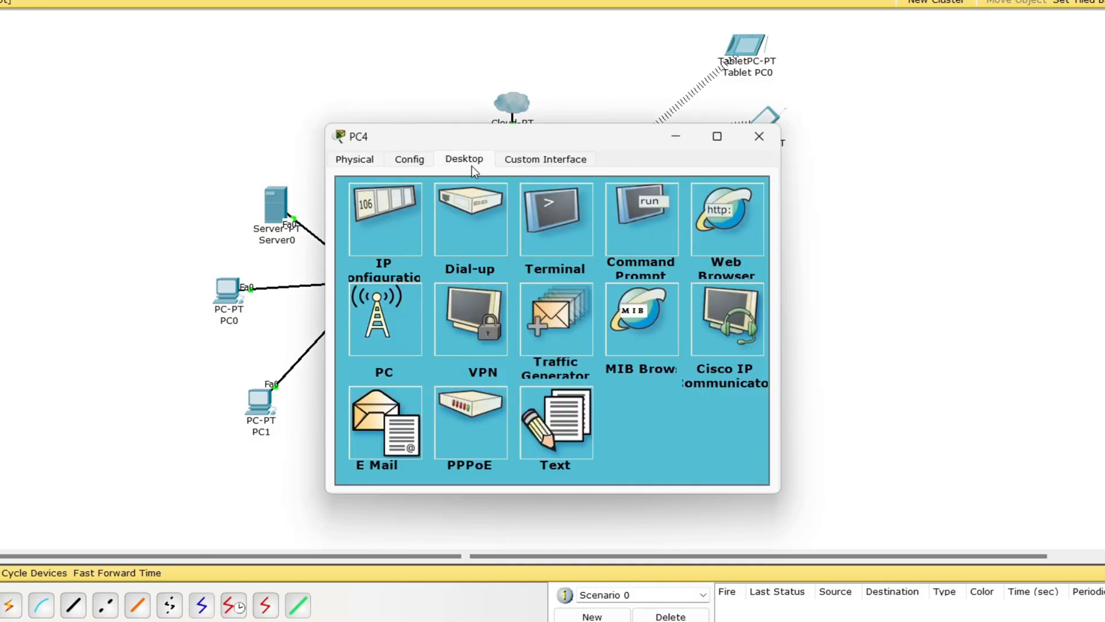
click(396, 217)
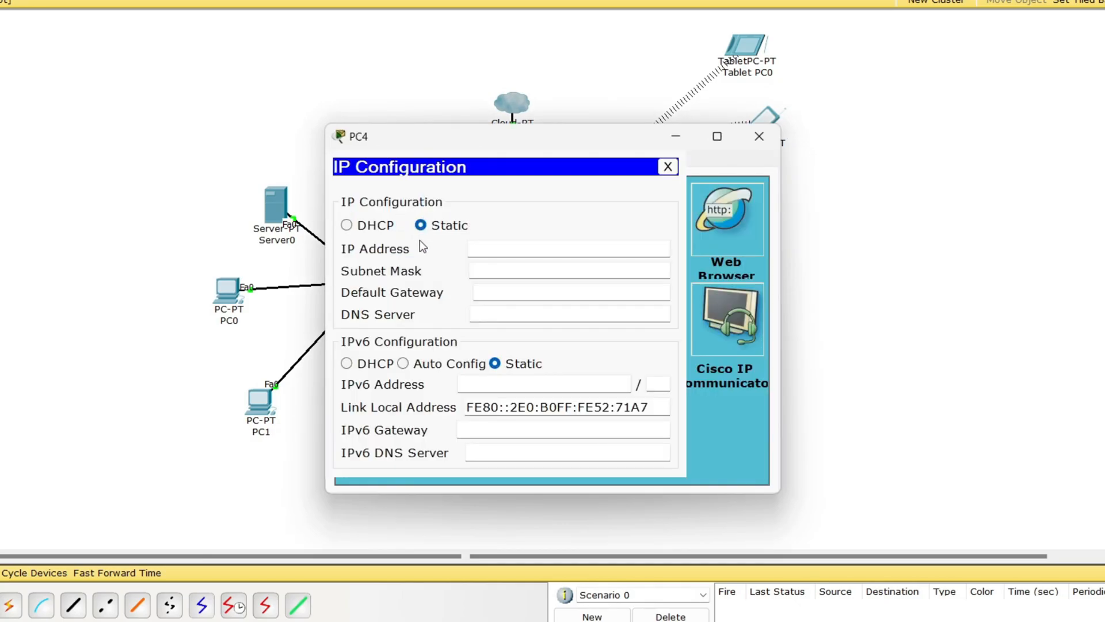
click(369, 227)
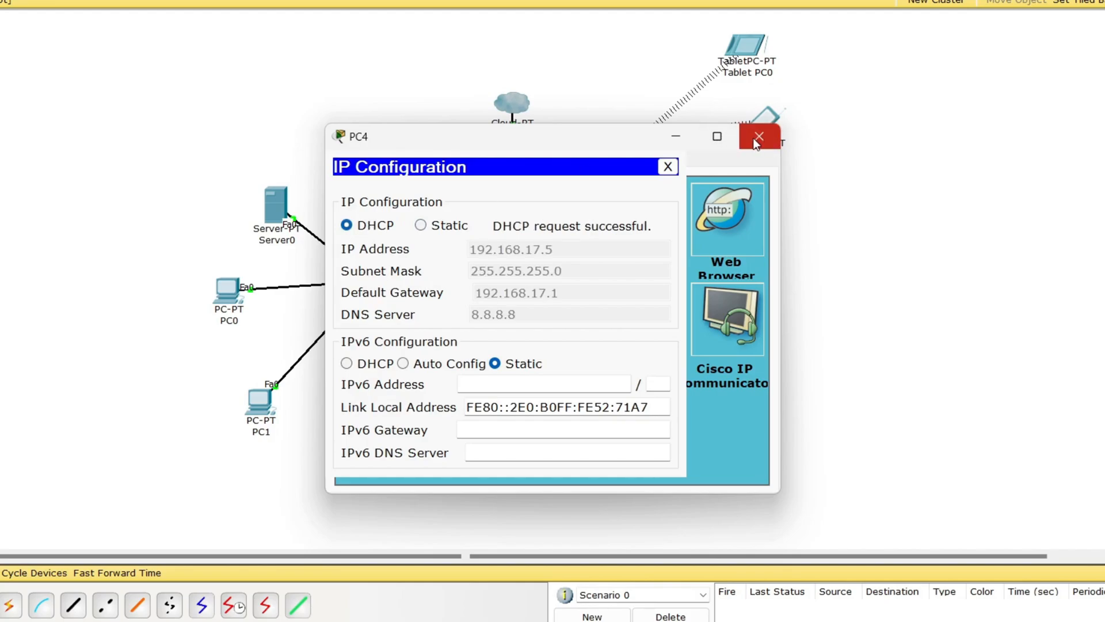
click(759, 136)
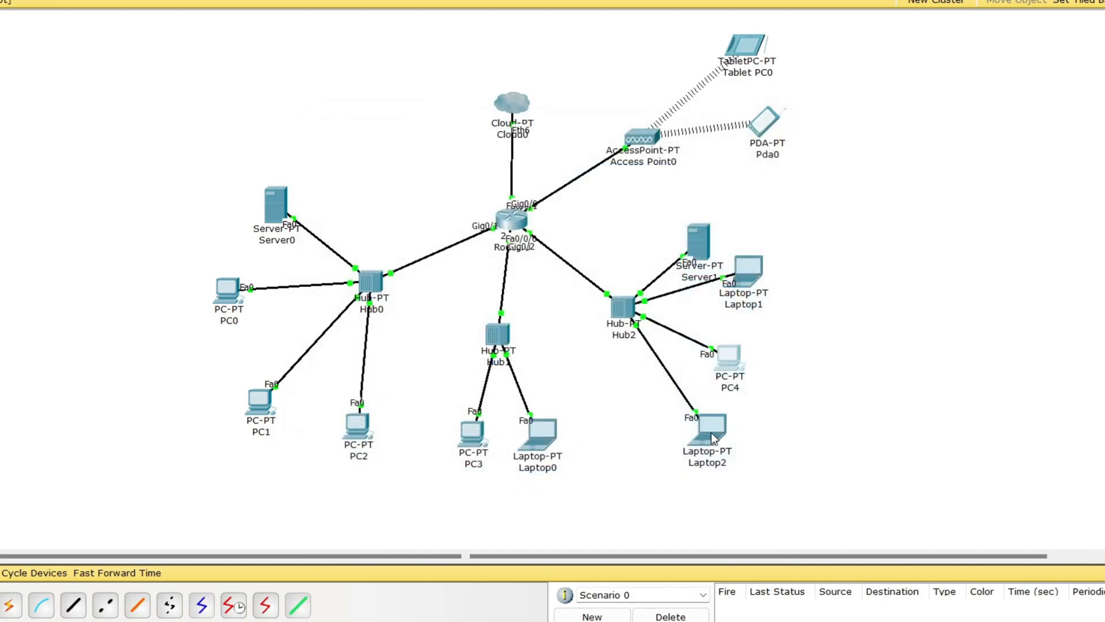
Switch Laptop2's desktop IP configuration to DHCP and close its window
click(709, 427)
click(459, 161)
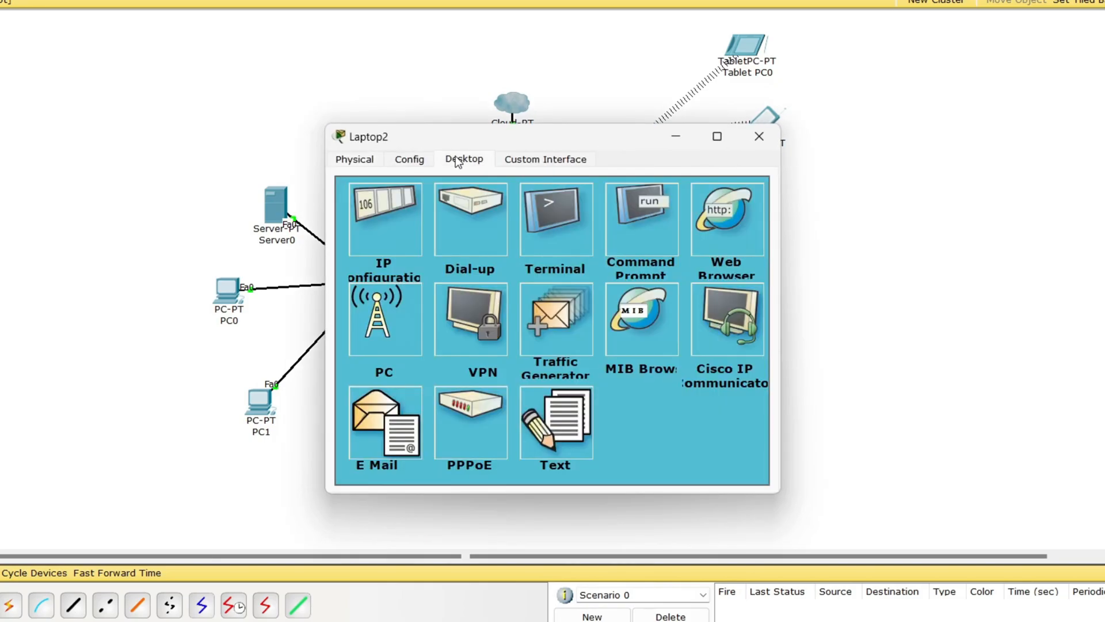
click(391, 215)
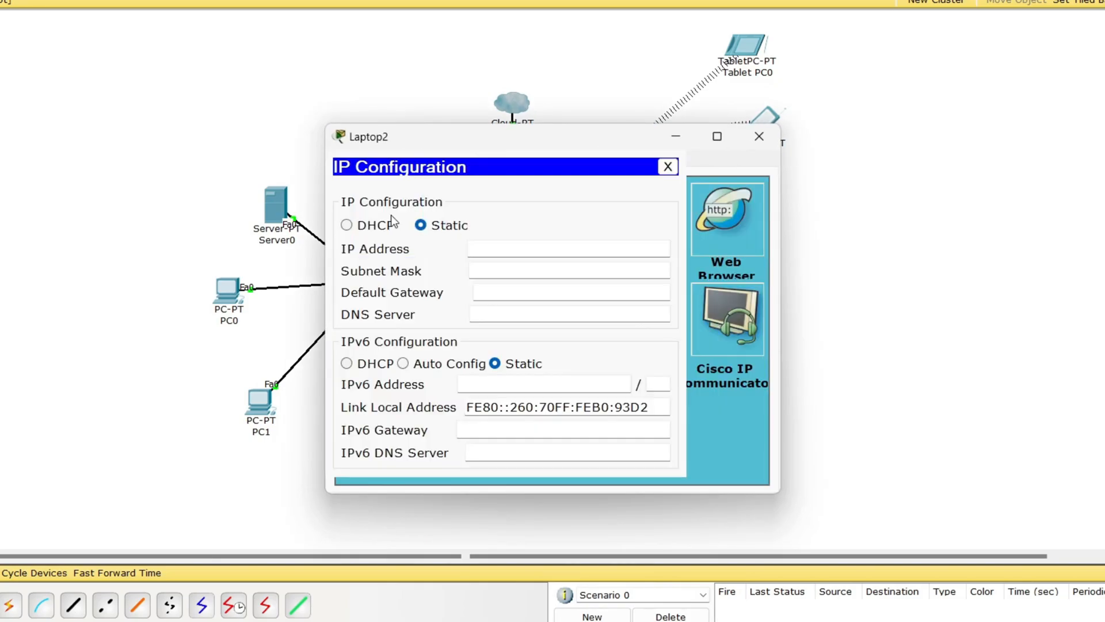
click(346, 226)
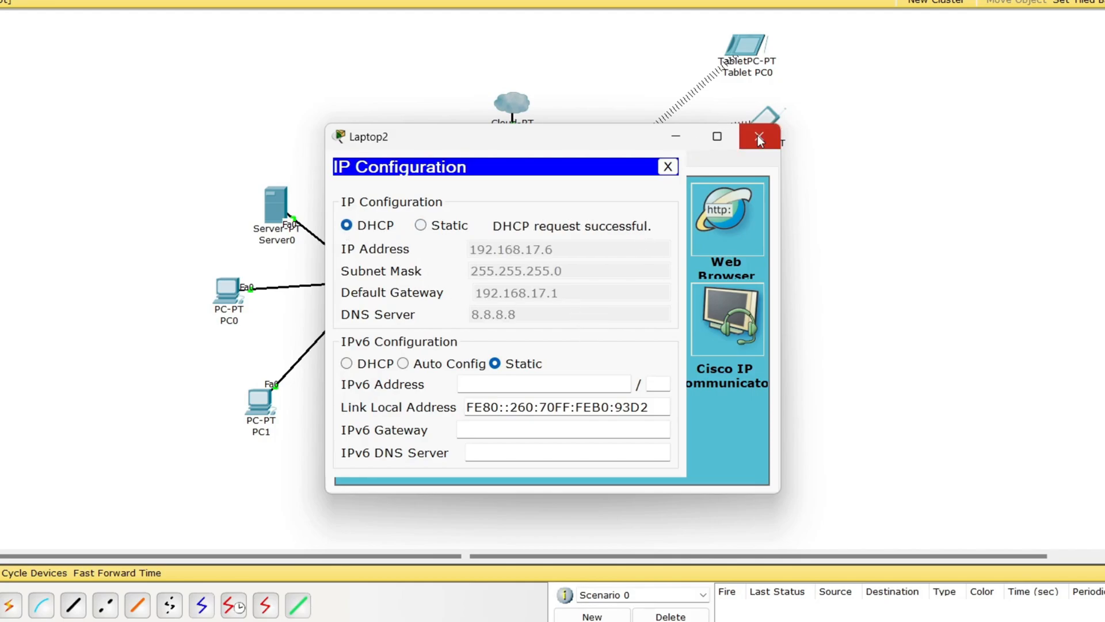
click(759, 136)
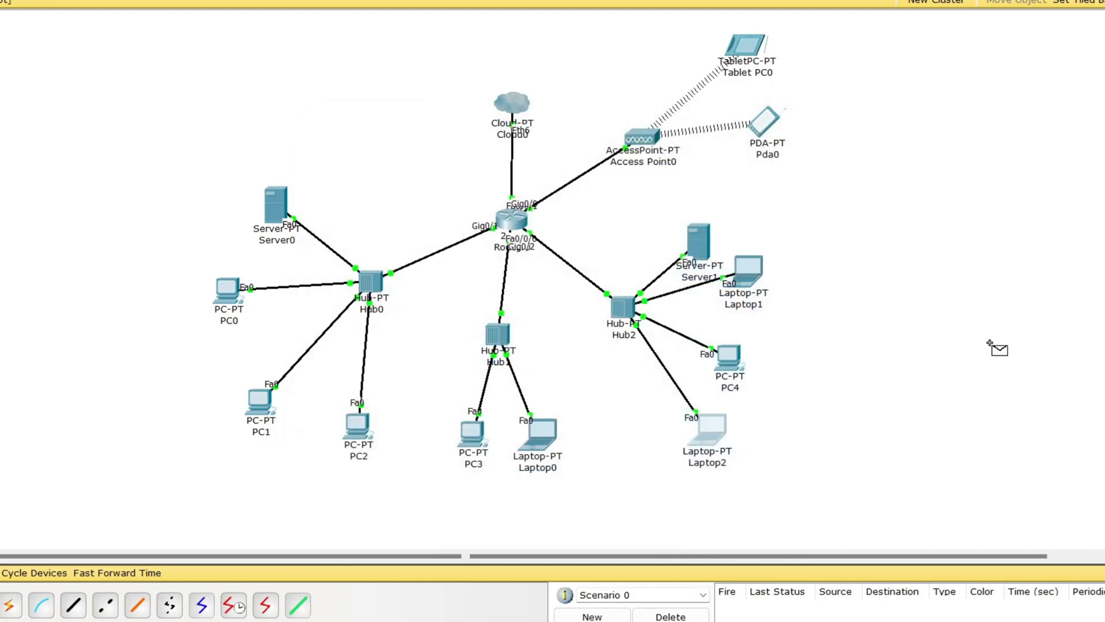
Send a simple PDU from Laptop2 to Laptop1
click(708, 442)
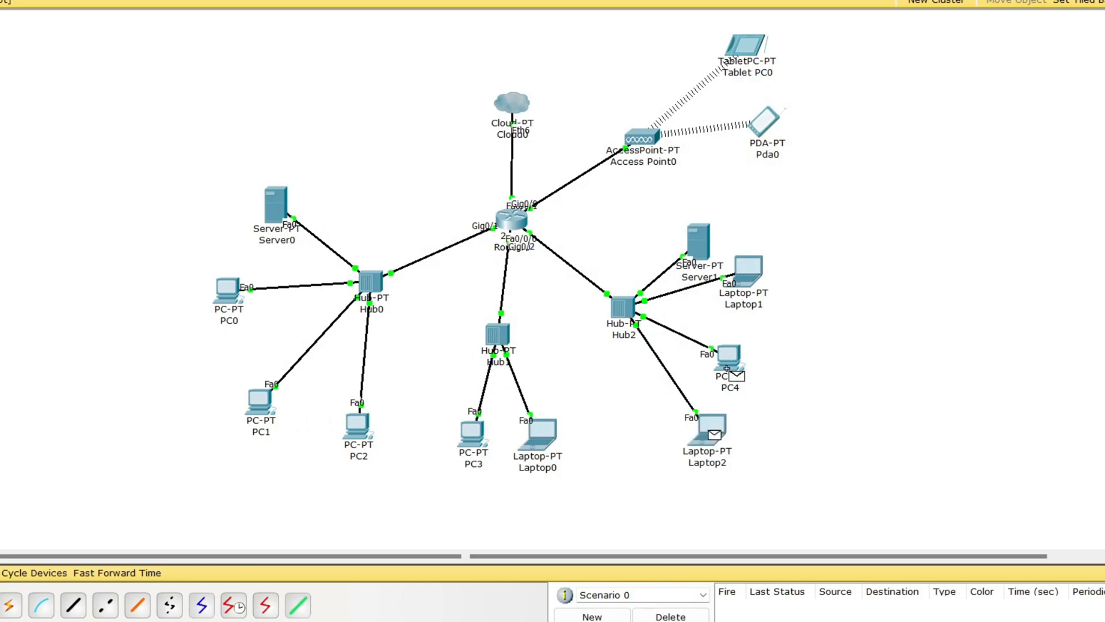
click(747, 273)
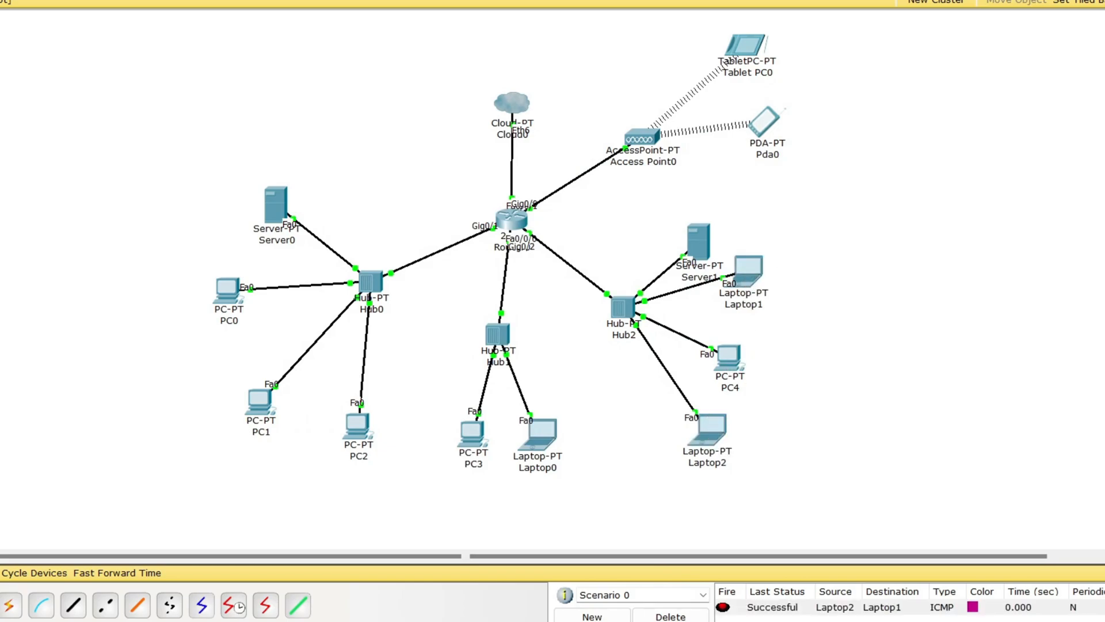
Send simple PDUs from Laptop0 to PC3 and from PC2 to Server0
click(471, 433)
click(539, 447)
click(473, 431)
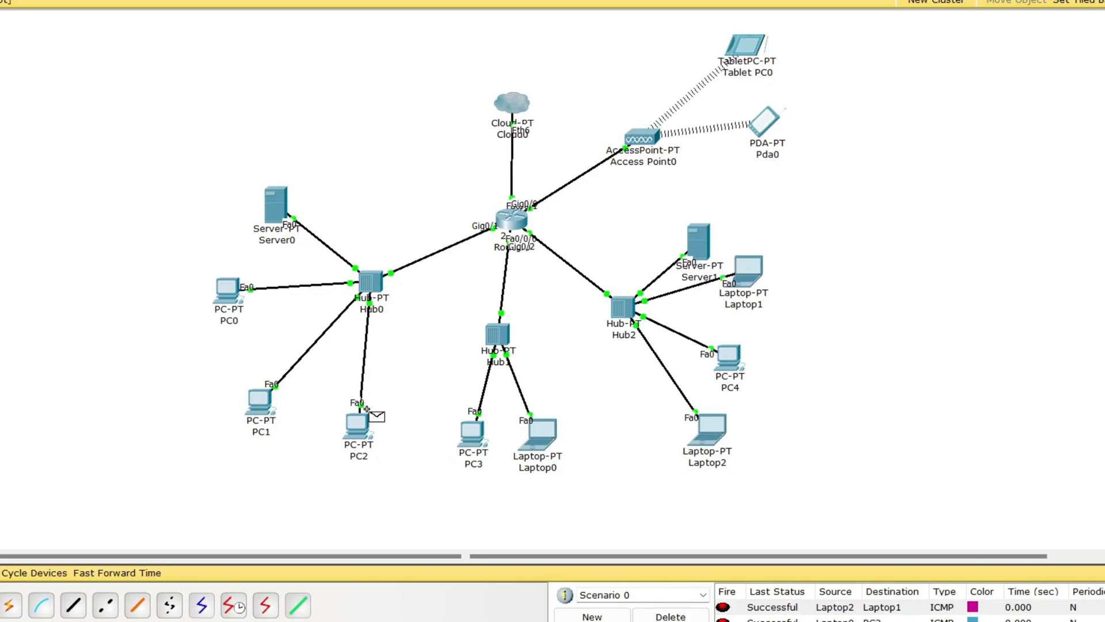
click(358, 426)
click(277, 200)
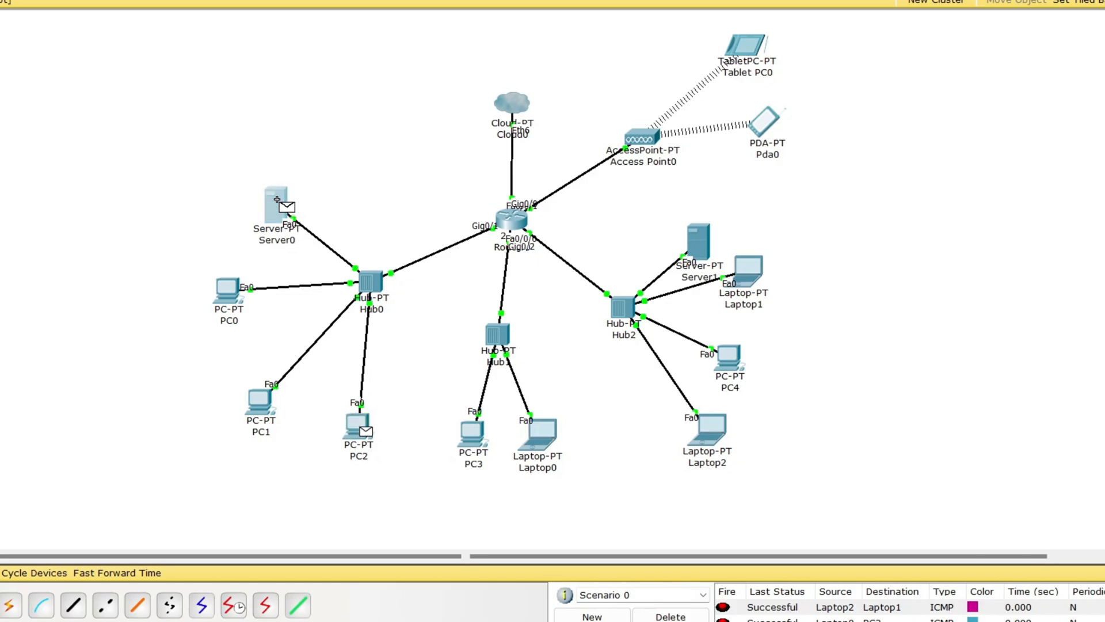